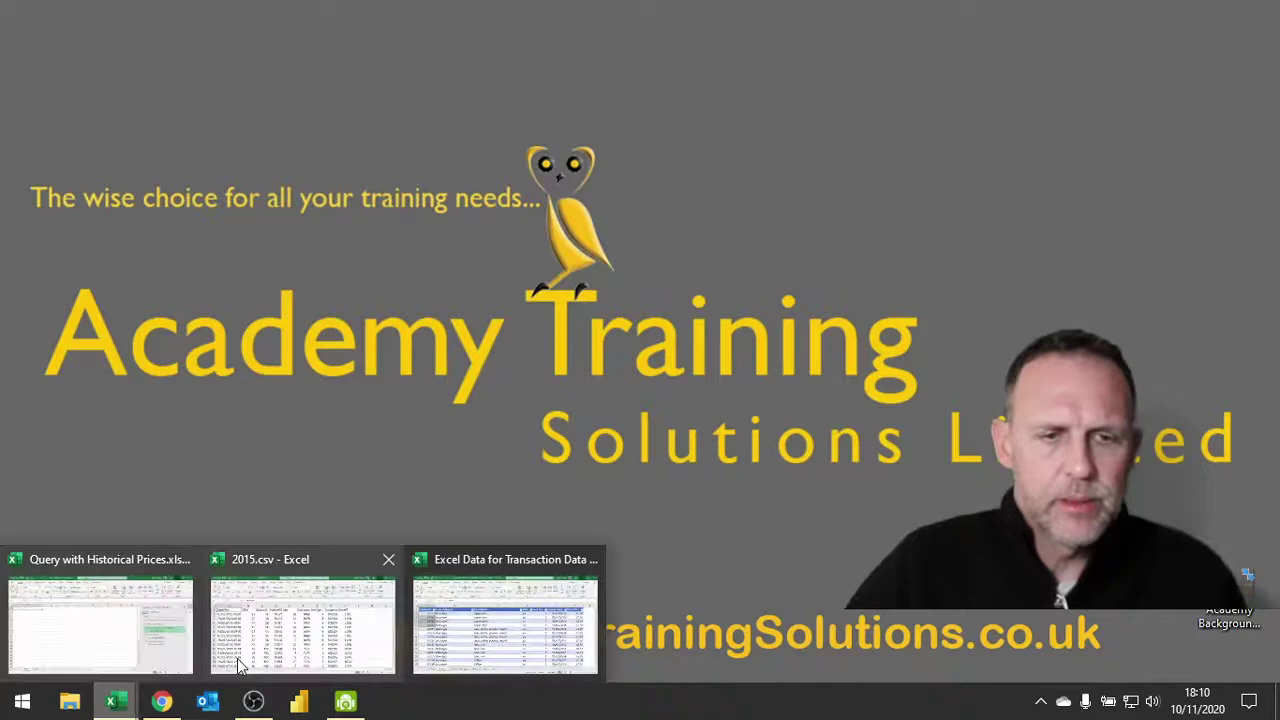
# Step: Open 2015.csv and examine the DateTime and ProductID of the first transaction
pyautogui.click(325, 627)
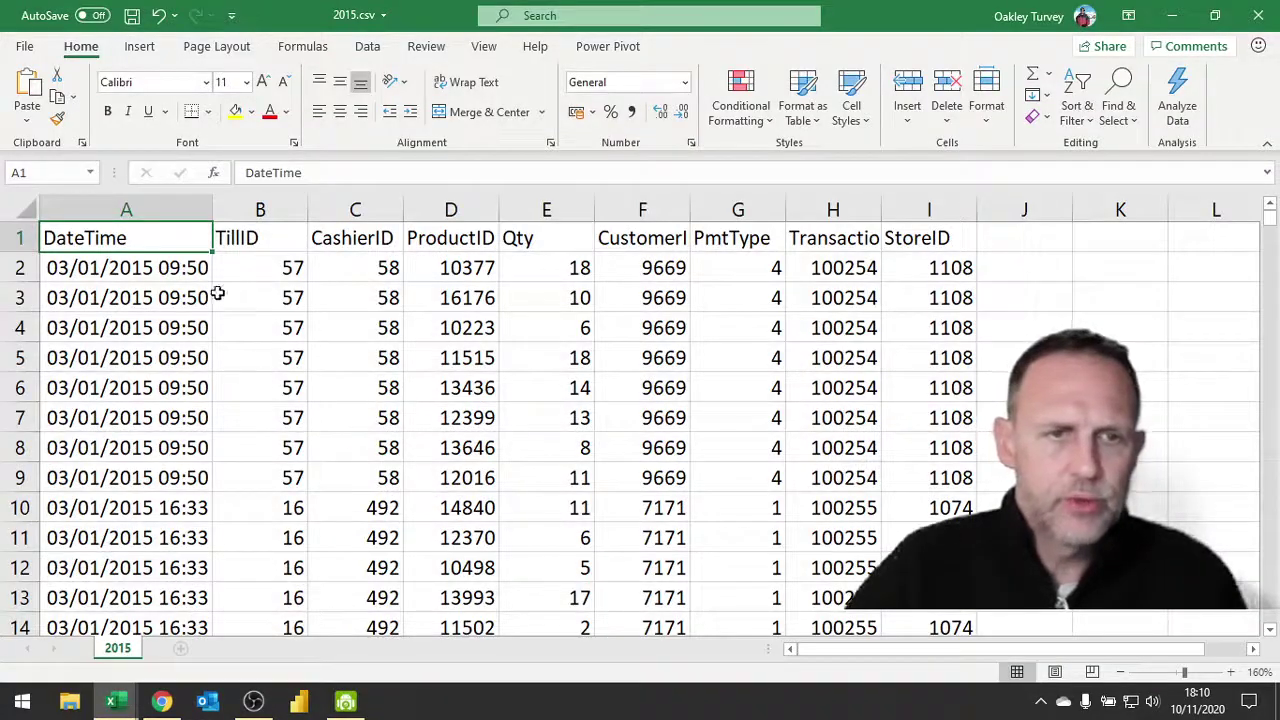
pyautogui.click(113, 268)
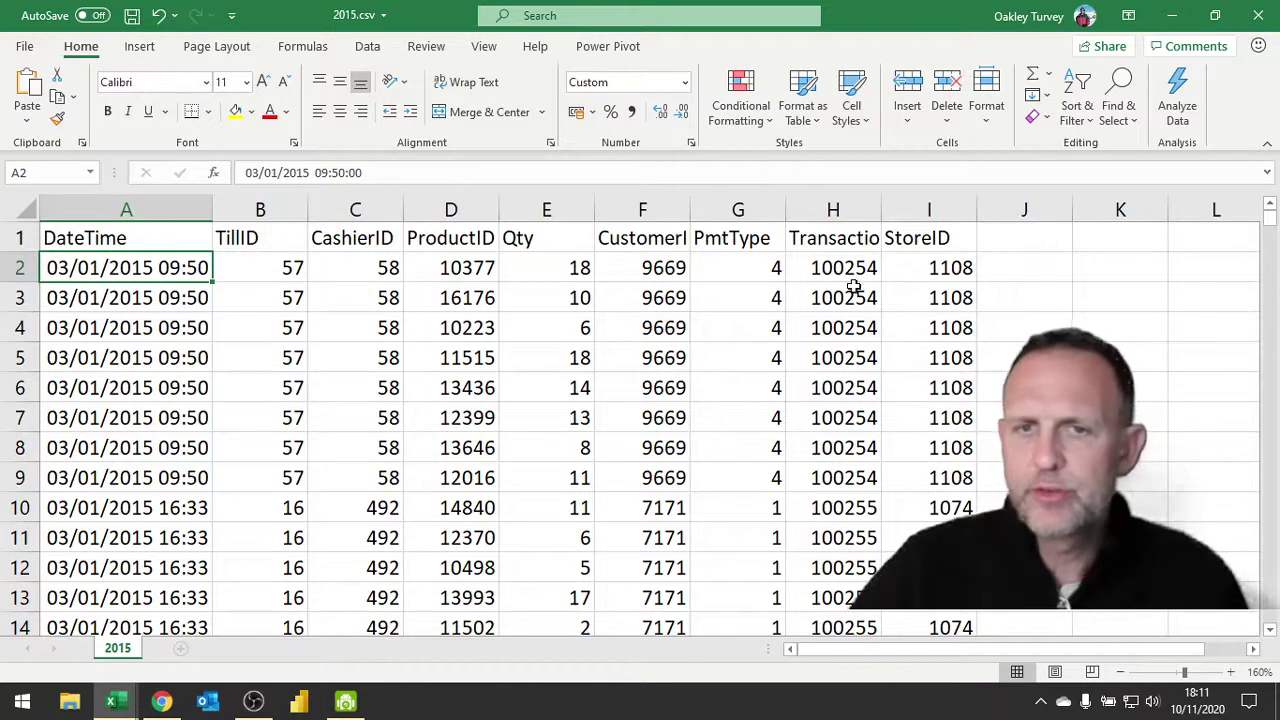
pyautogui.click(458, 264)
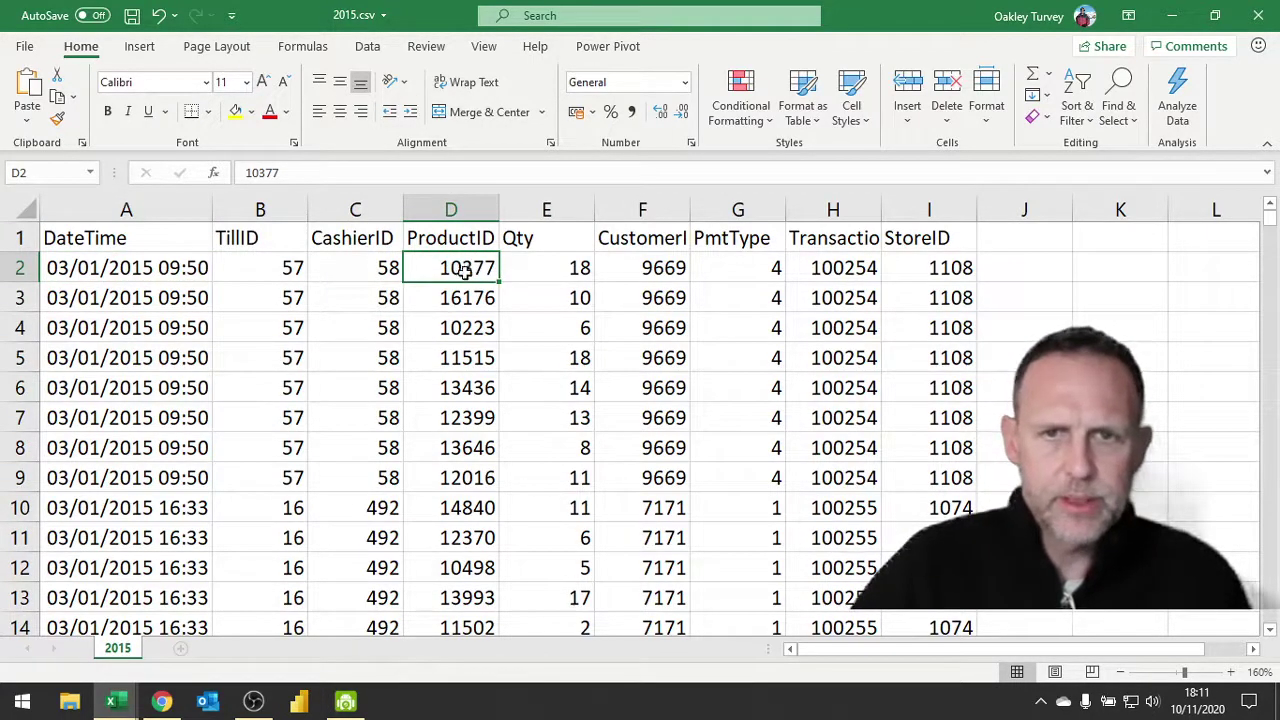
pyautogui.click(120, 268)
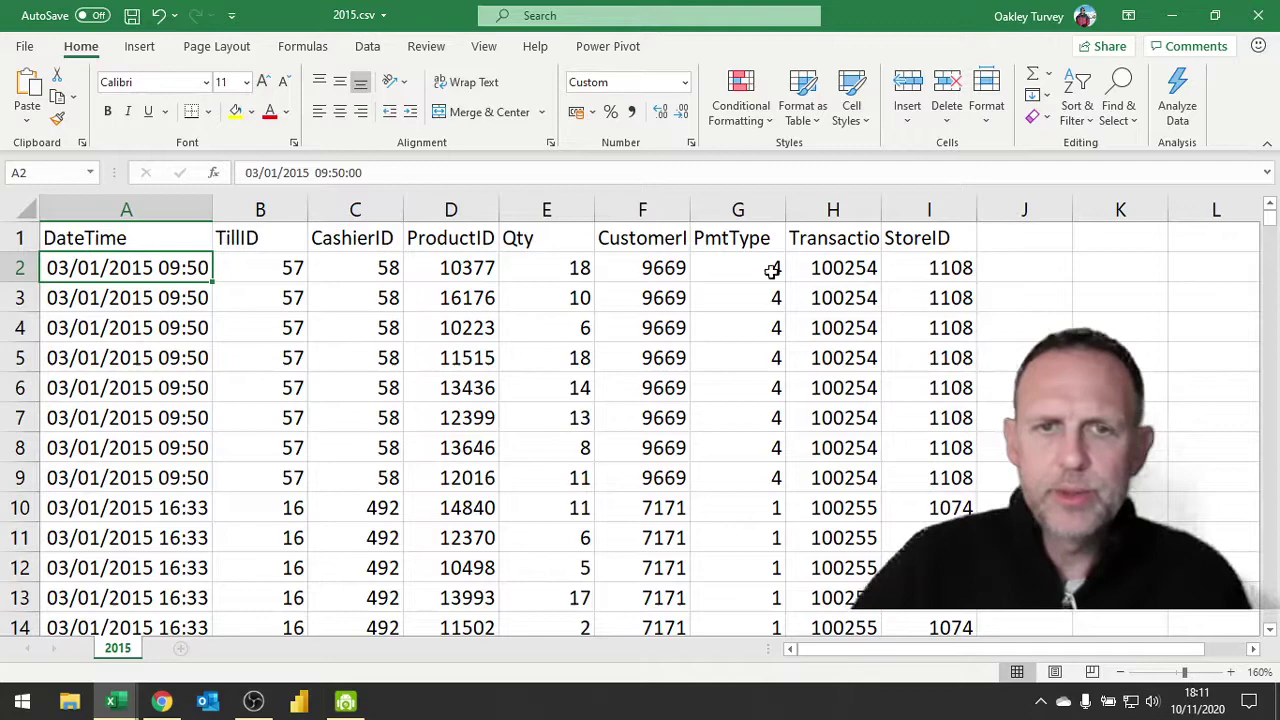
pyautogui.click(474, 266)
# Step: Switch to the product data workbook and examine the update dates and product IDs of the Apple Juice rows
pyautogui.moveTo(115, 702)
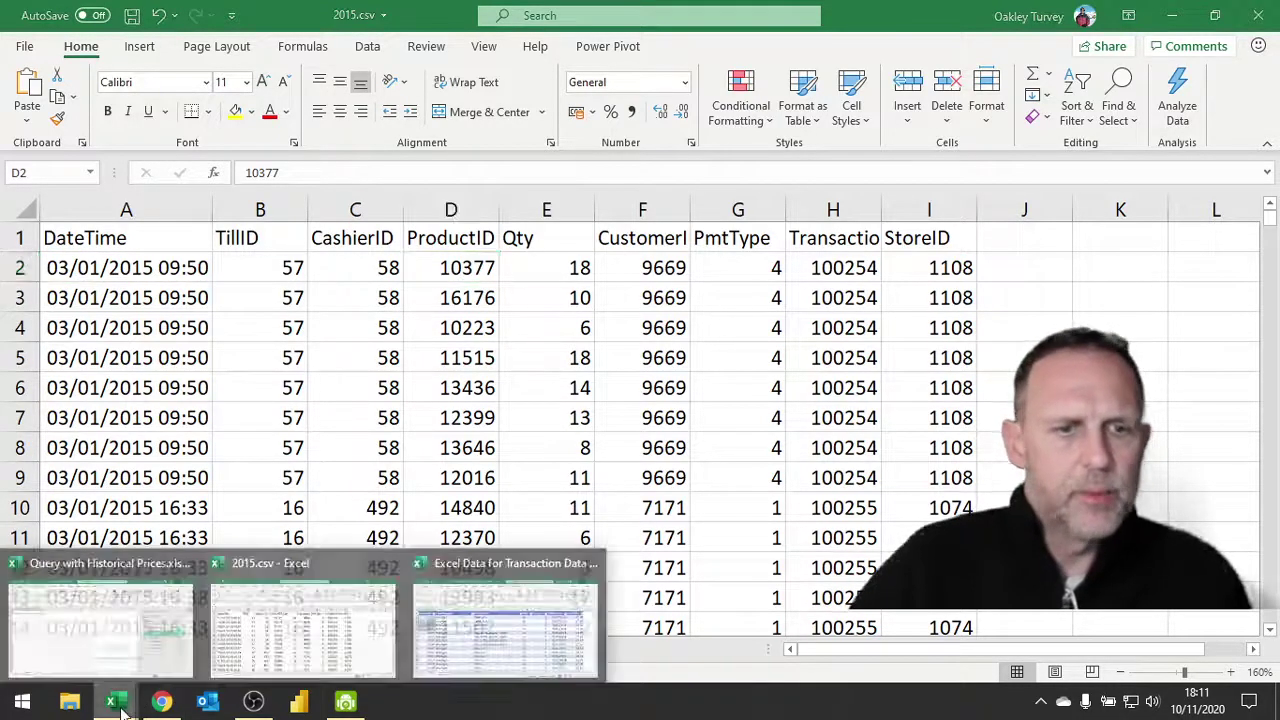
pyautogui.click(573, 640)
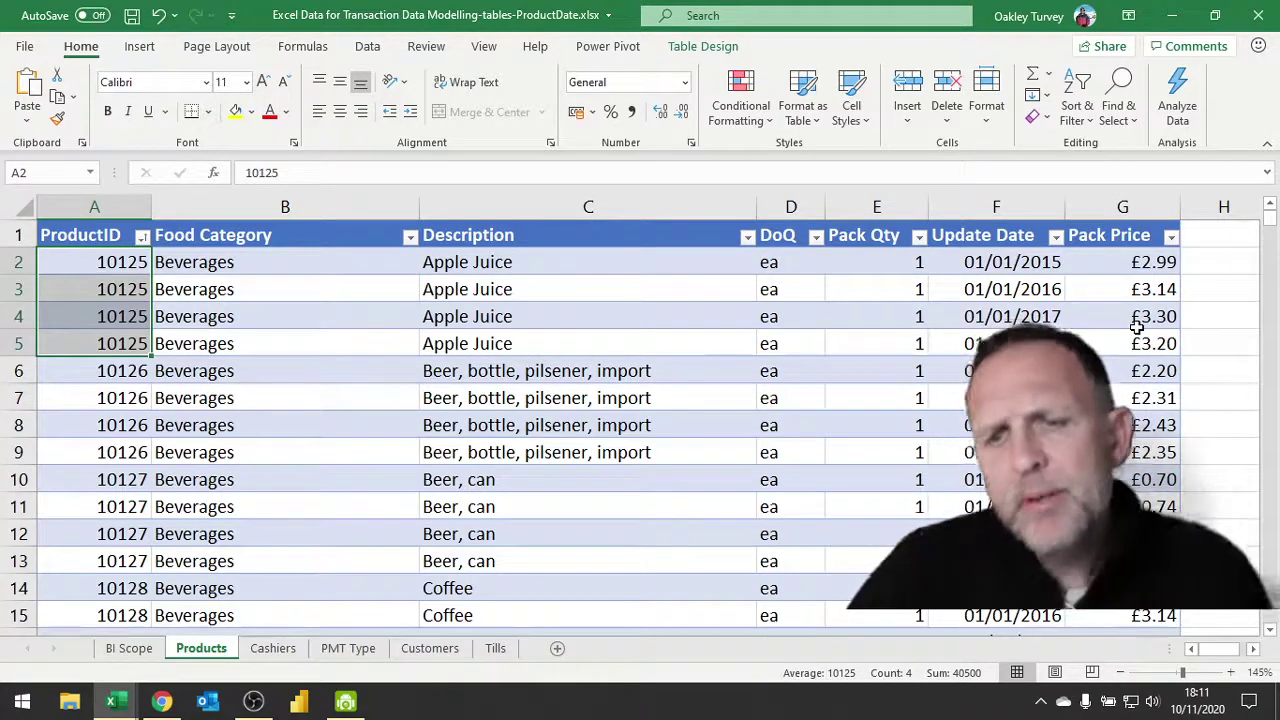
pyautogui.moveTo(1020, 262); pyautogui.dragTo(1025, 340)
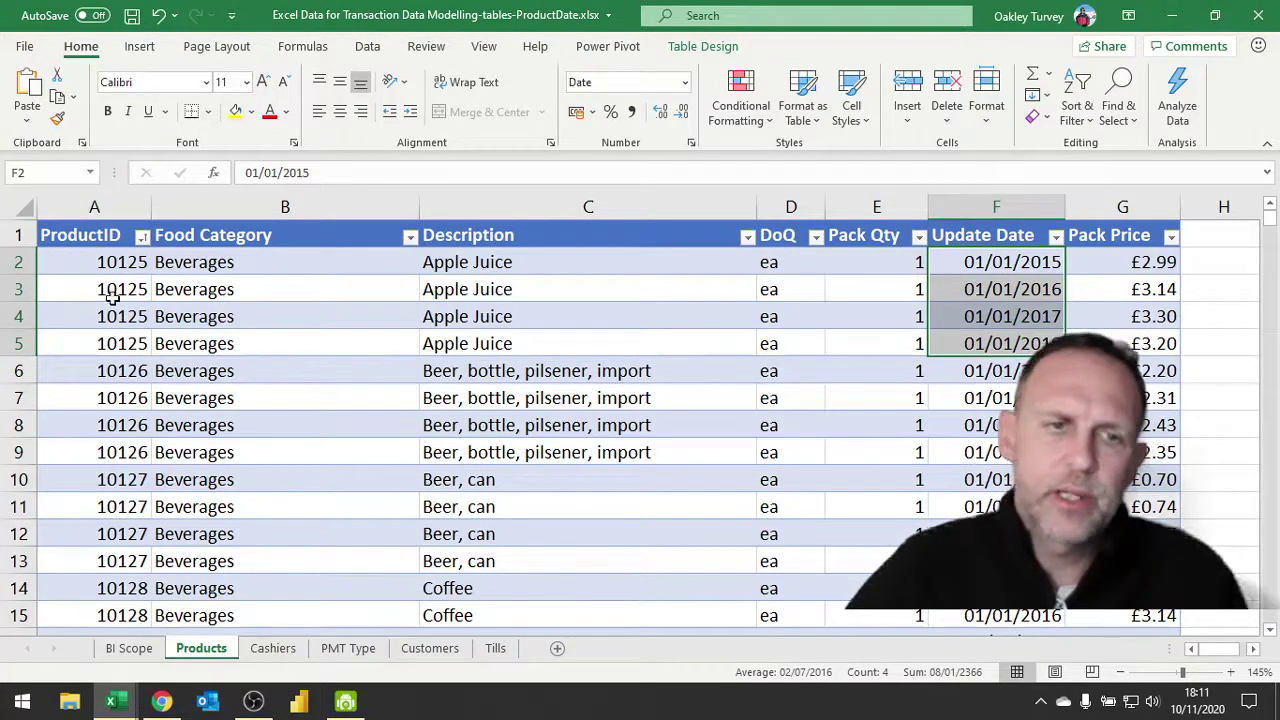
pyautogui.moveTo(120, 262); pyautogui.dragTo(115, 340)
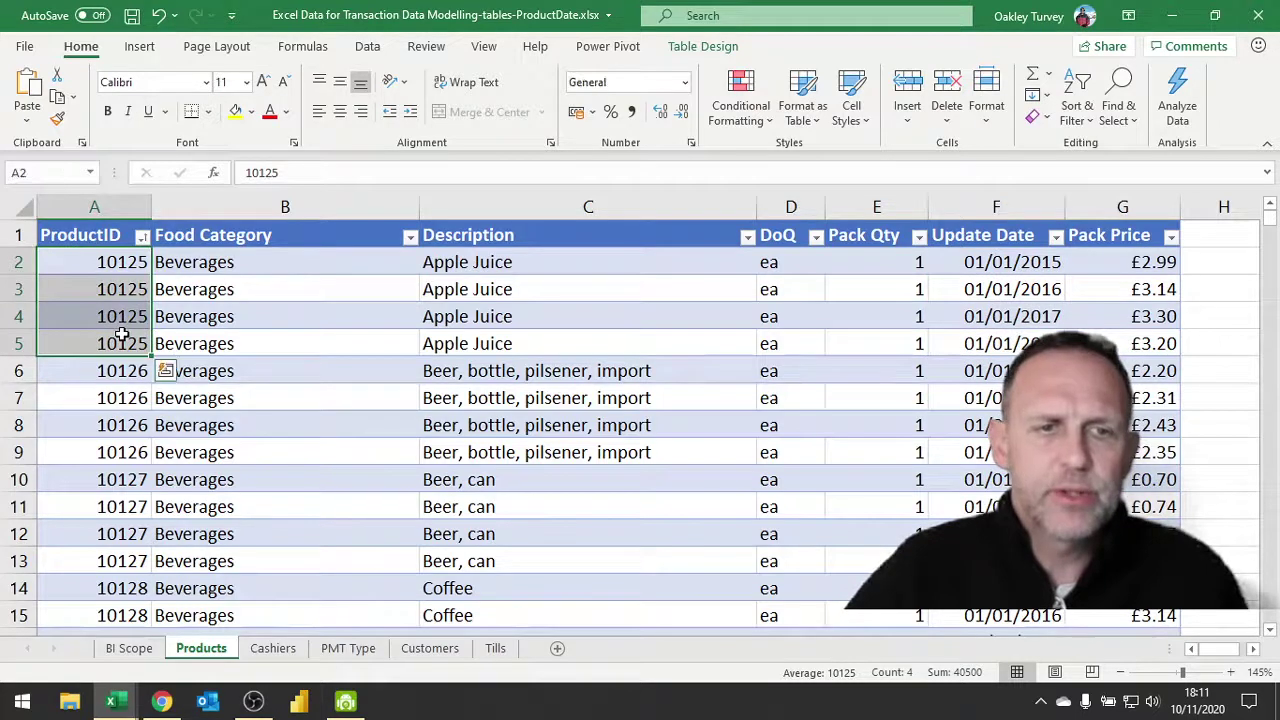
# Step: Compare 2015.csv with the Products sheet again and close both source workbooks
pyautogui.click(117, 700)
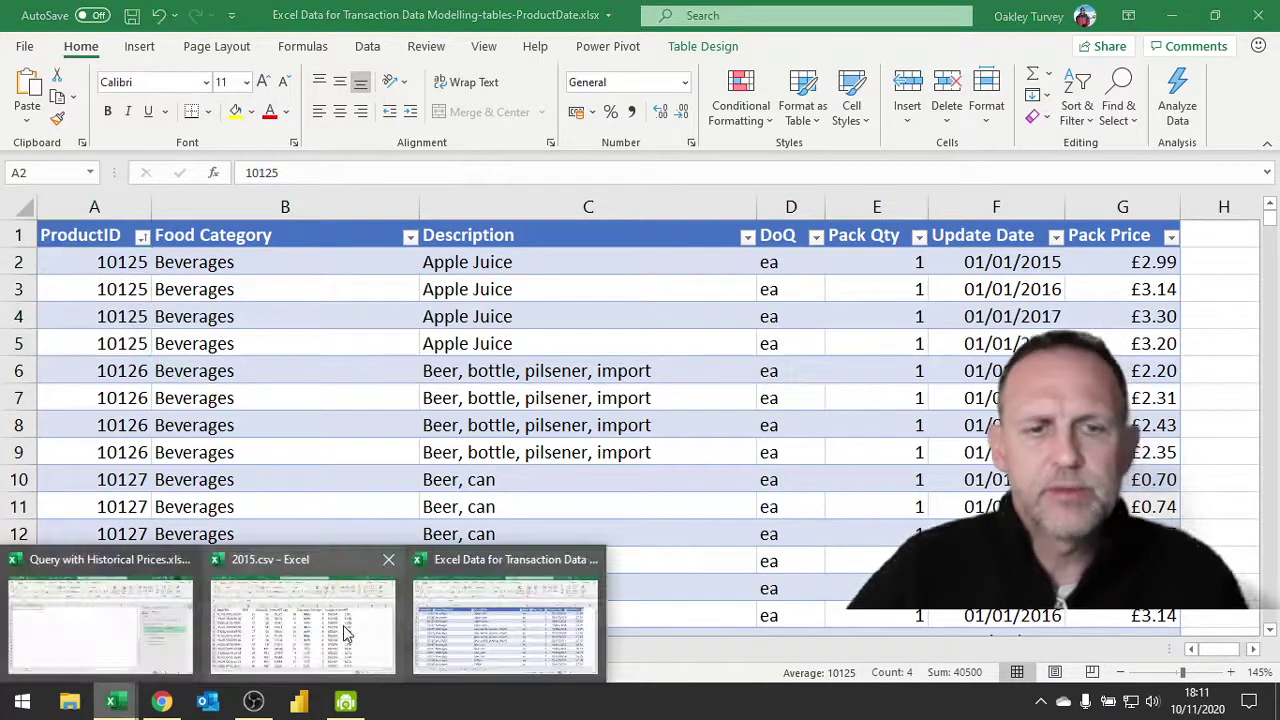
pyautogui.click(314, 625)
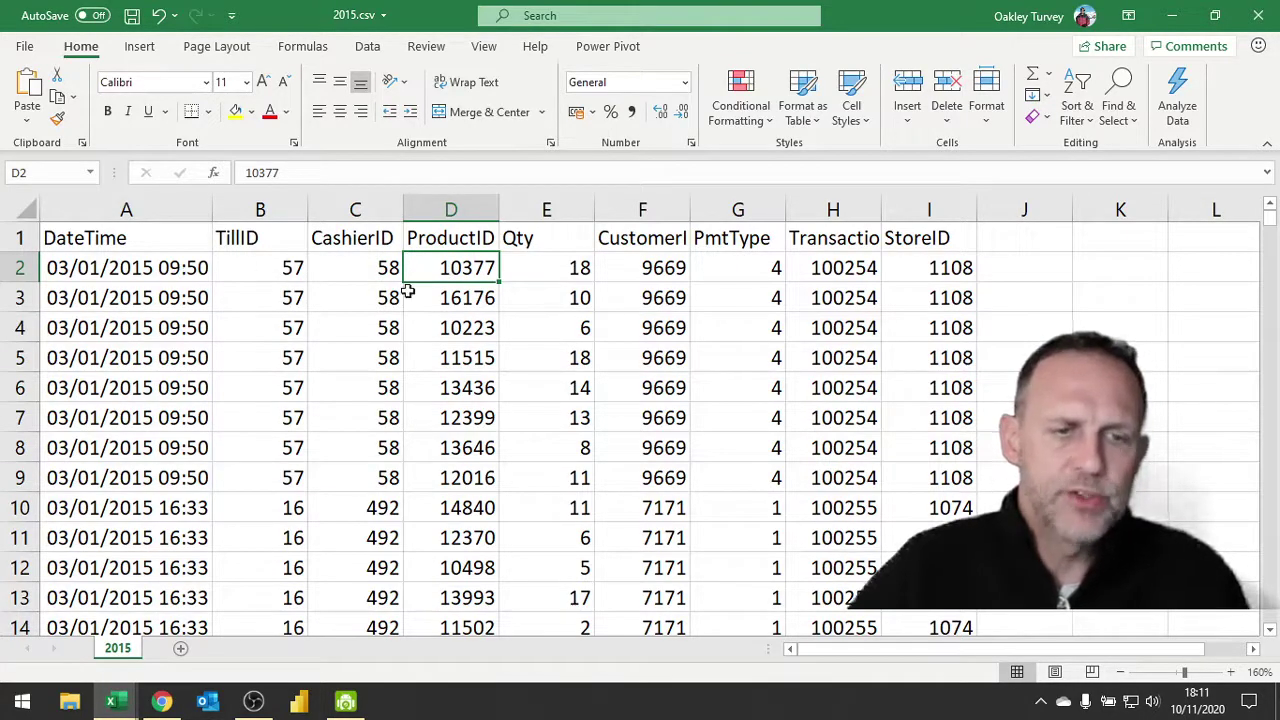
pyautogui.click(112, 701)
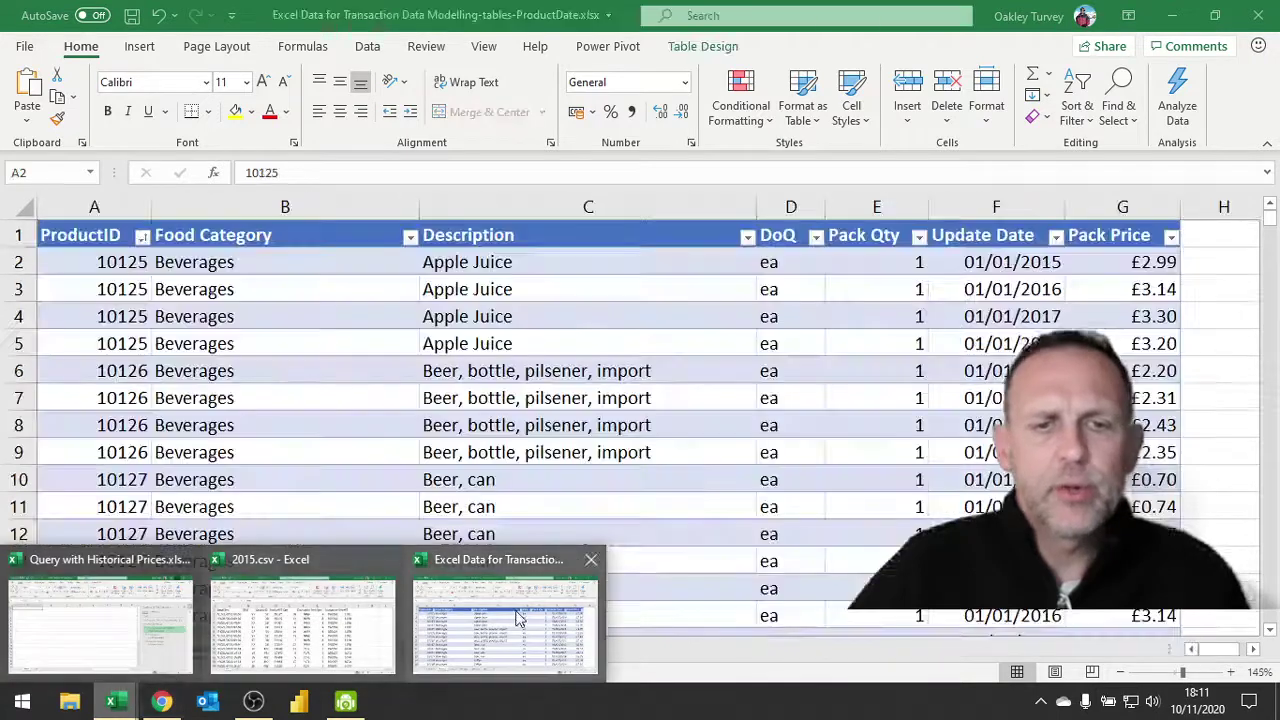
pyautogui.click(505, 625)
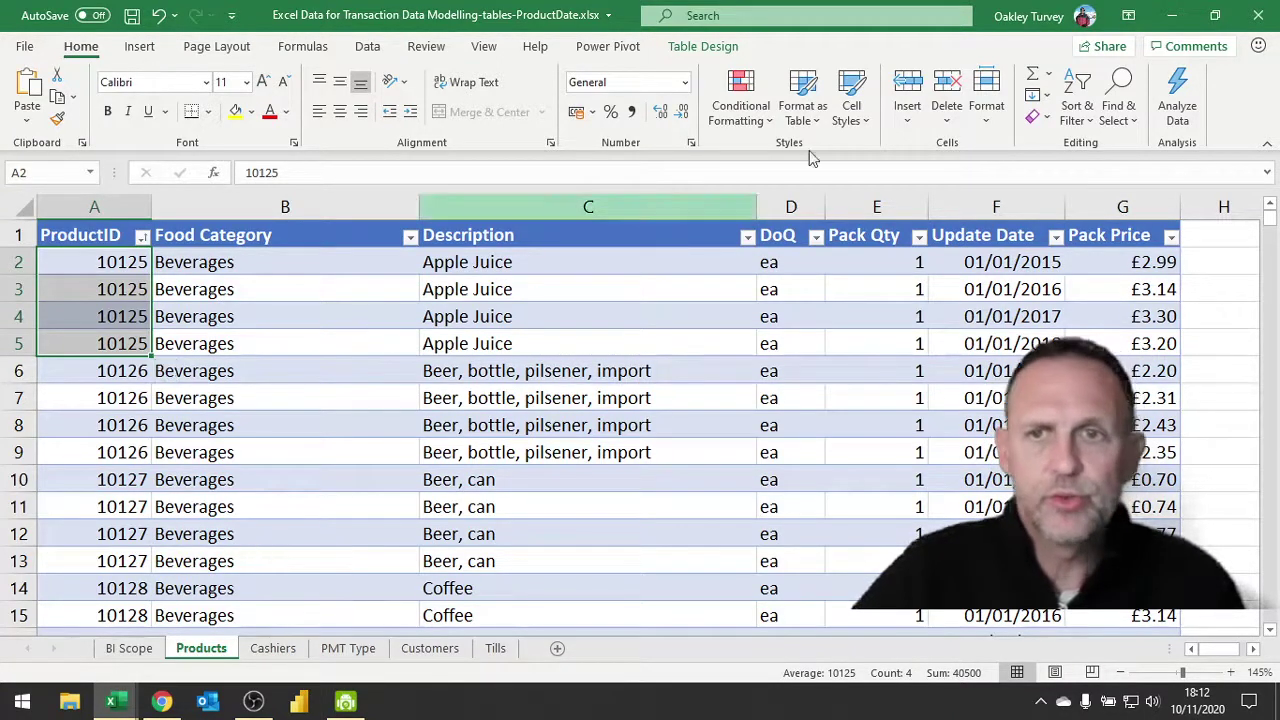
pyautogui.click(1260, 16)
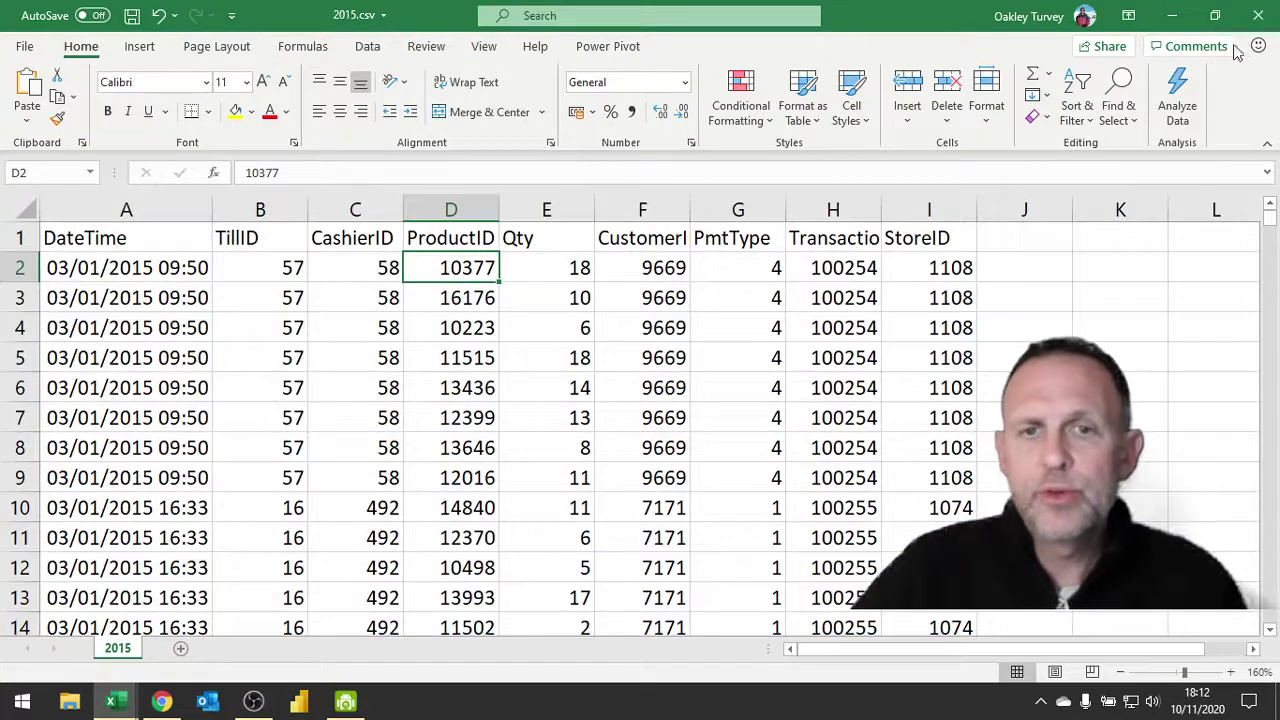
pyautogui.click(1260, 18)
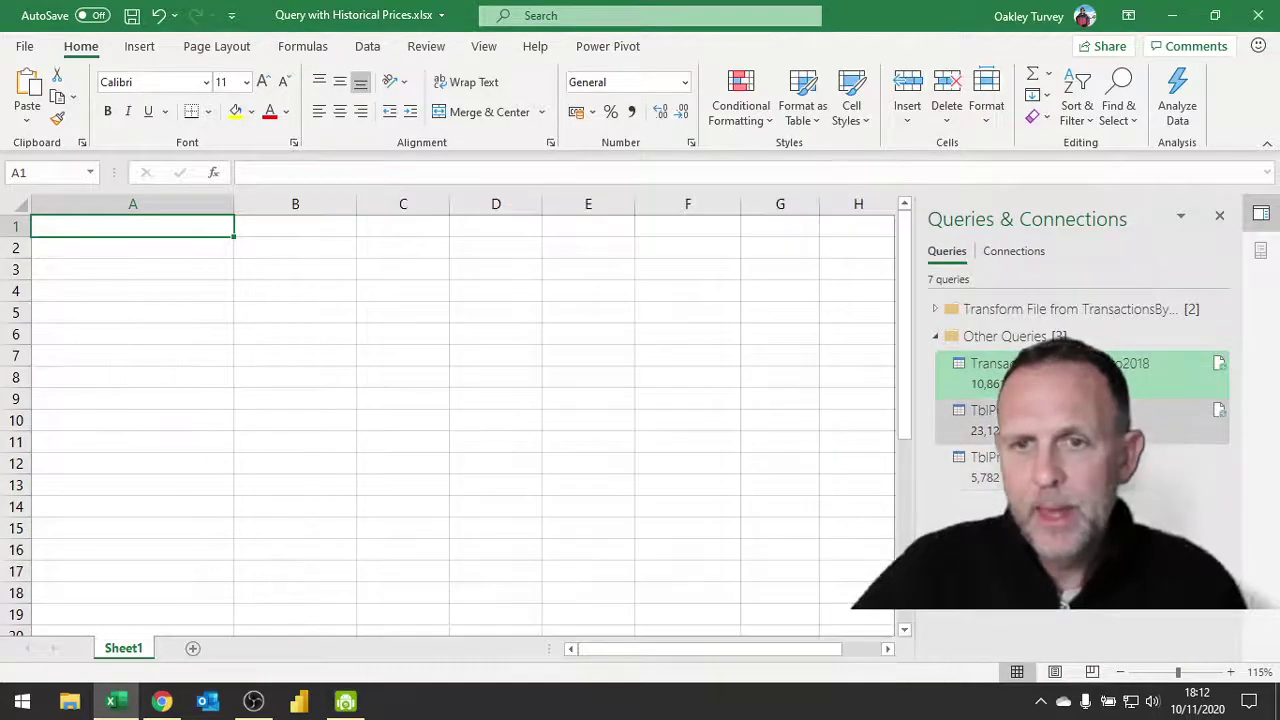
# Step: Open the TblProductsBridge query in the Power Query Editor and view its Source step
pyautogui.moveTo(1040, 372)
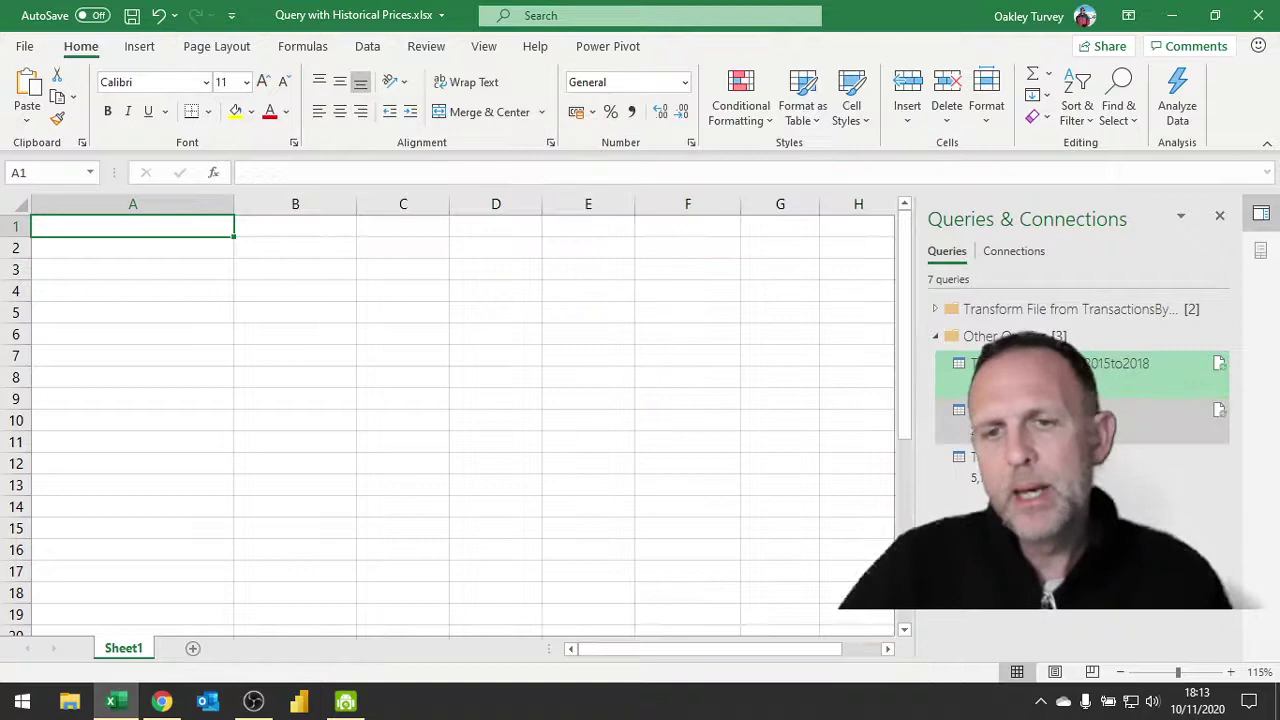
pyautogui.click(1050, 418)
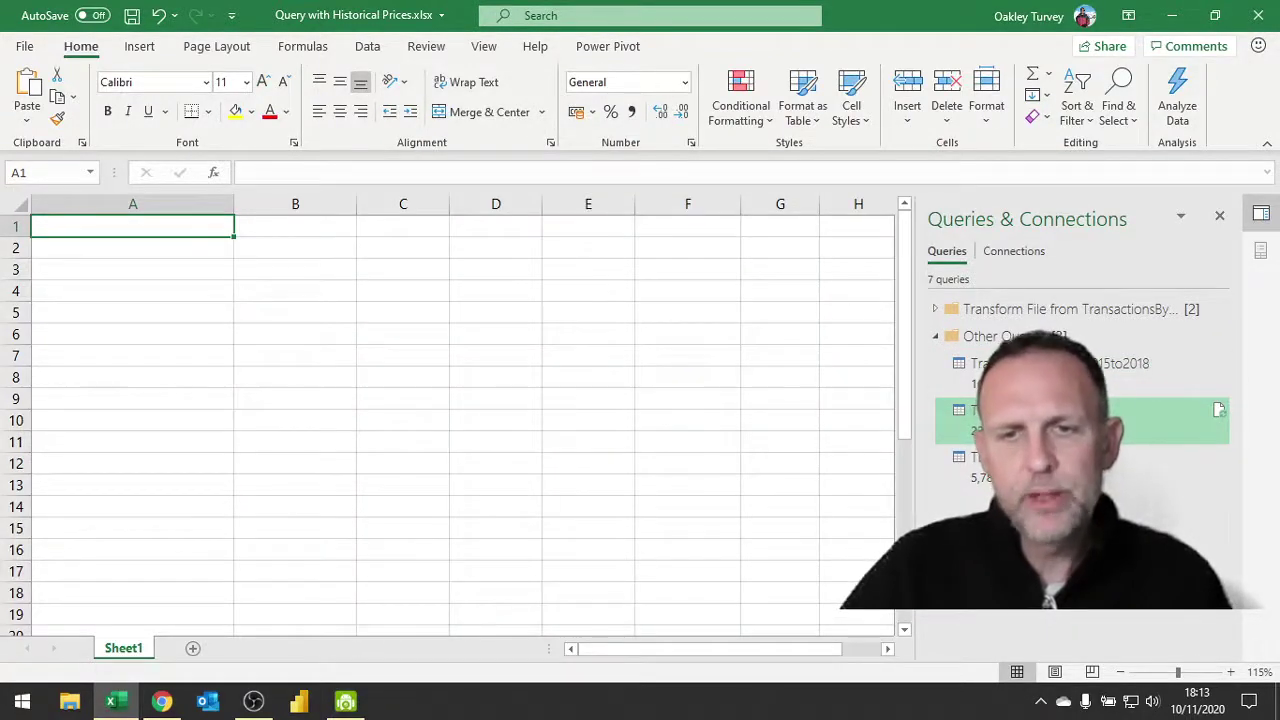
pyautogui.moveTo(1050, 418)
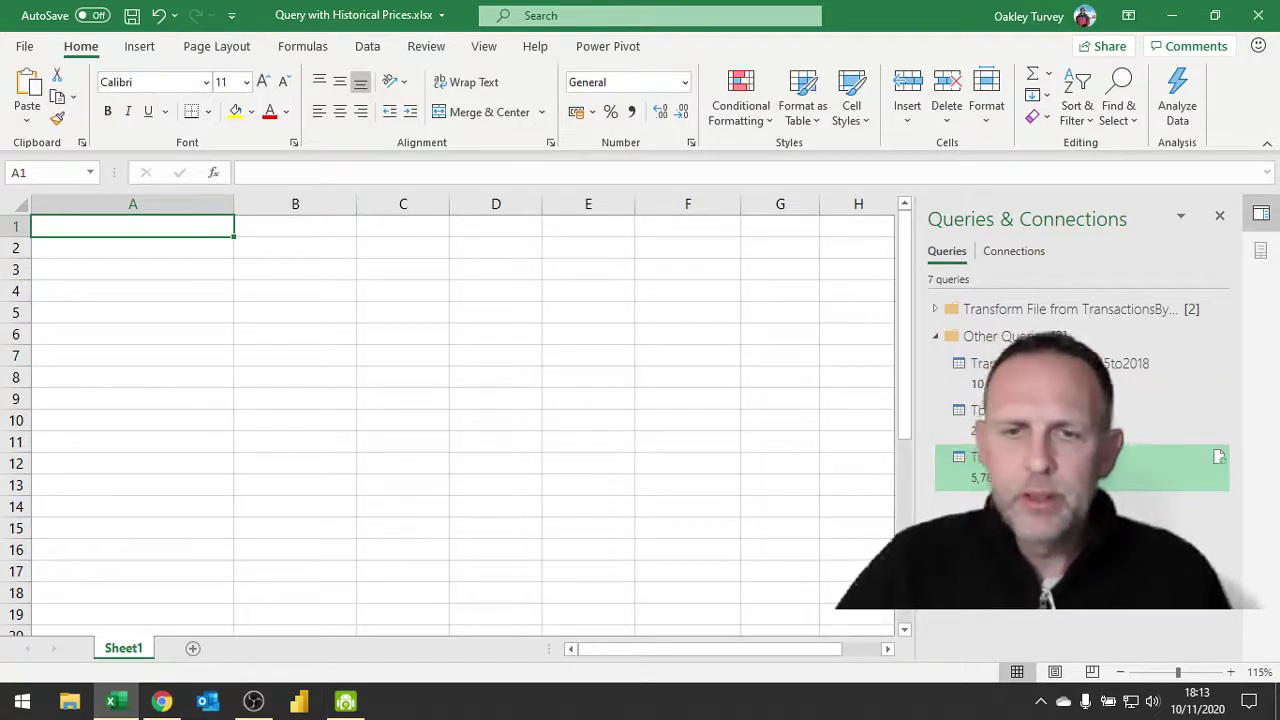
pyautogui.doubleClick(1050, 467)
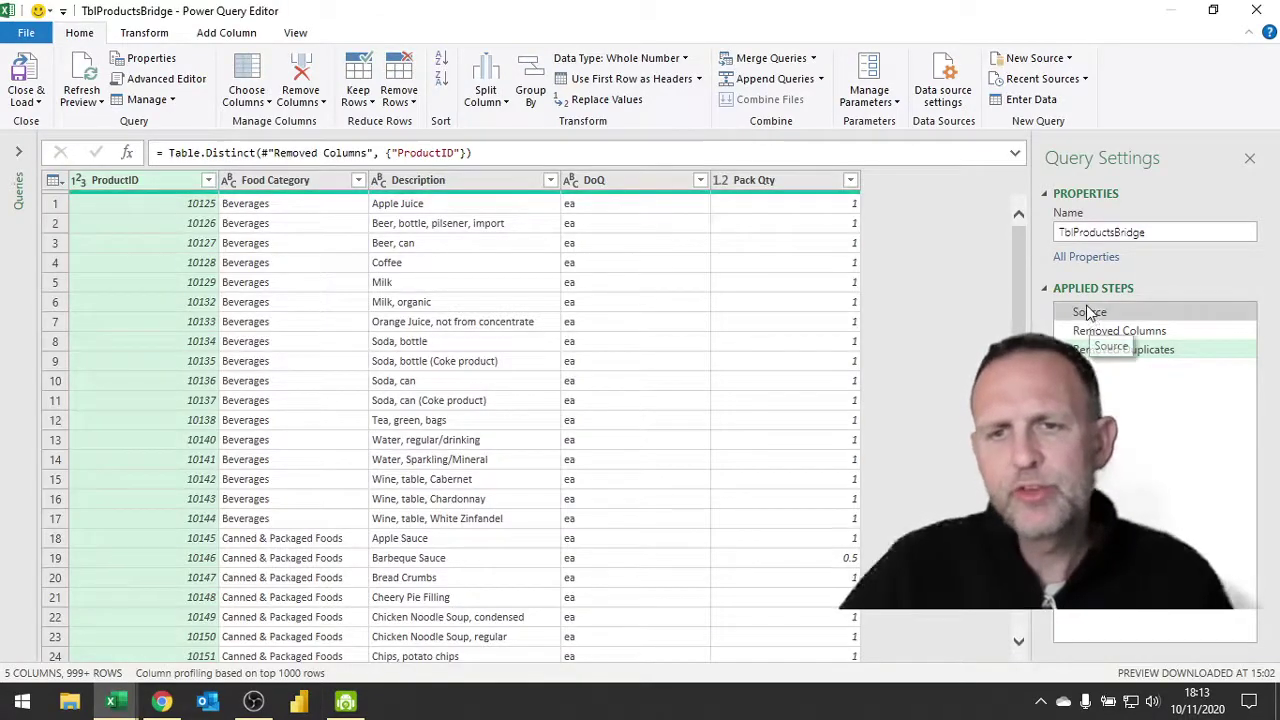
pyautogui.click(1090, 313)
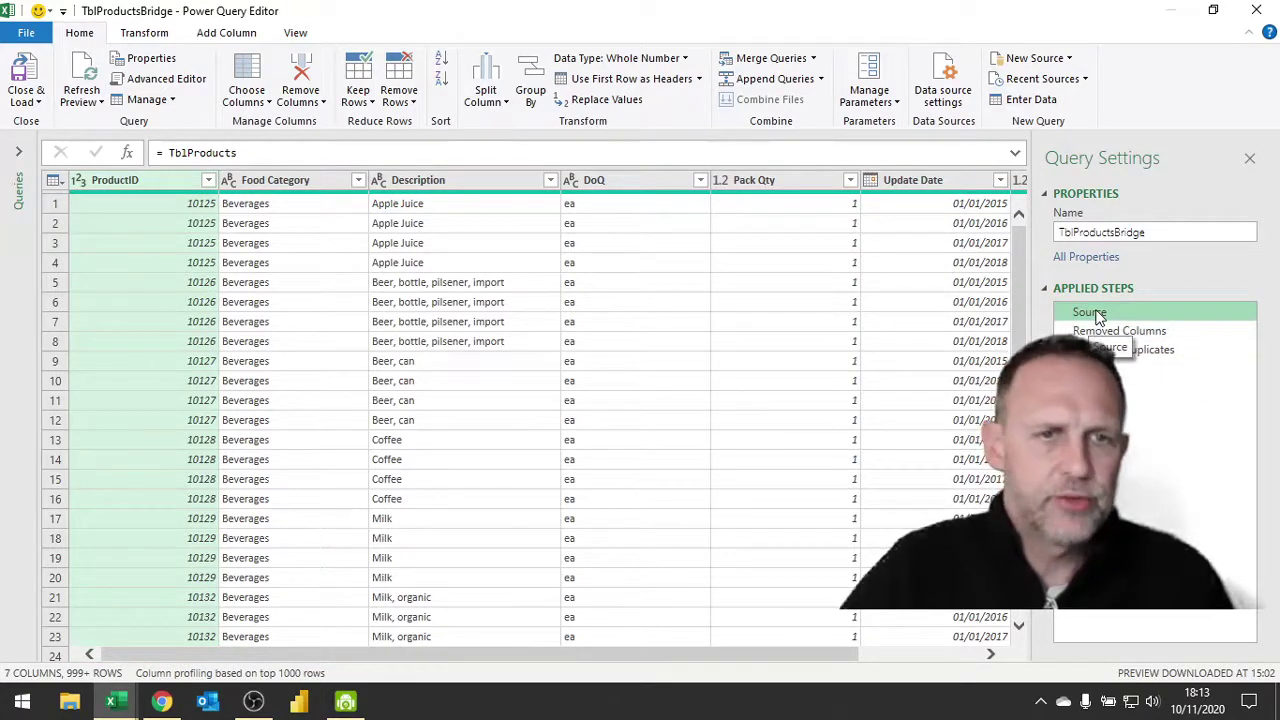
# Step: Expand the query list, check the Reference option for TblProducts, and return to TblProductsBridge
pyautogui.click(18, 152)
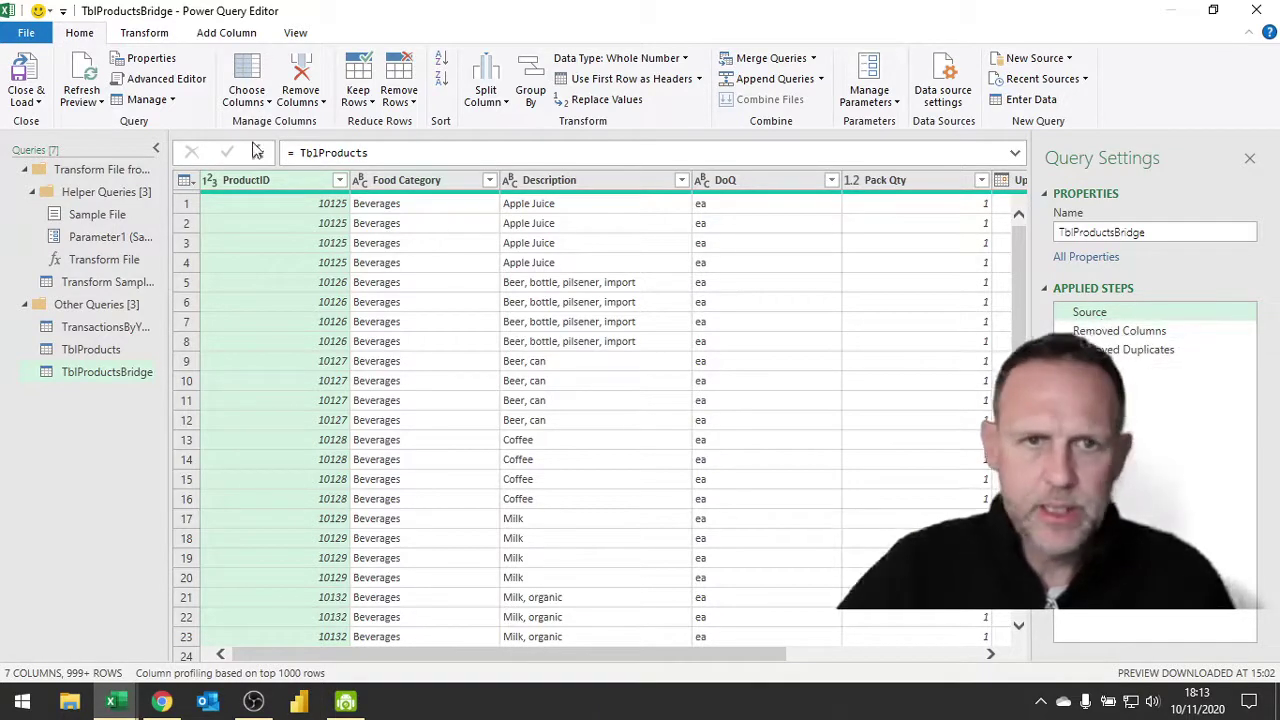
pyautogui.rightClick(88, 350)
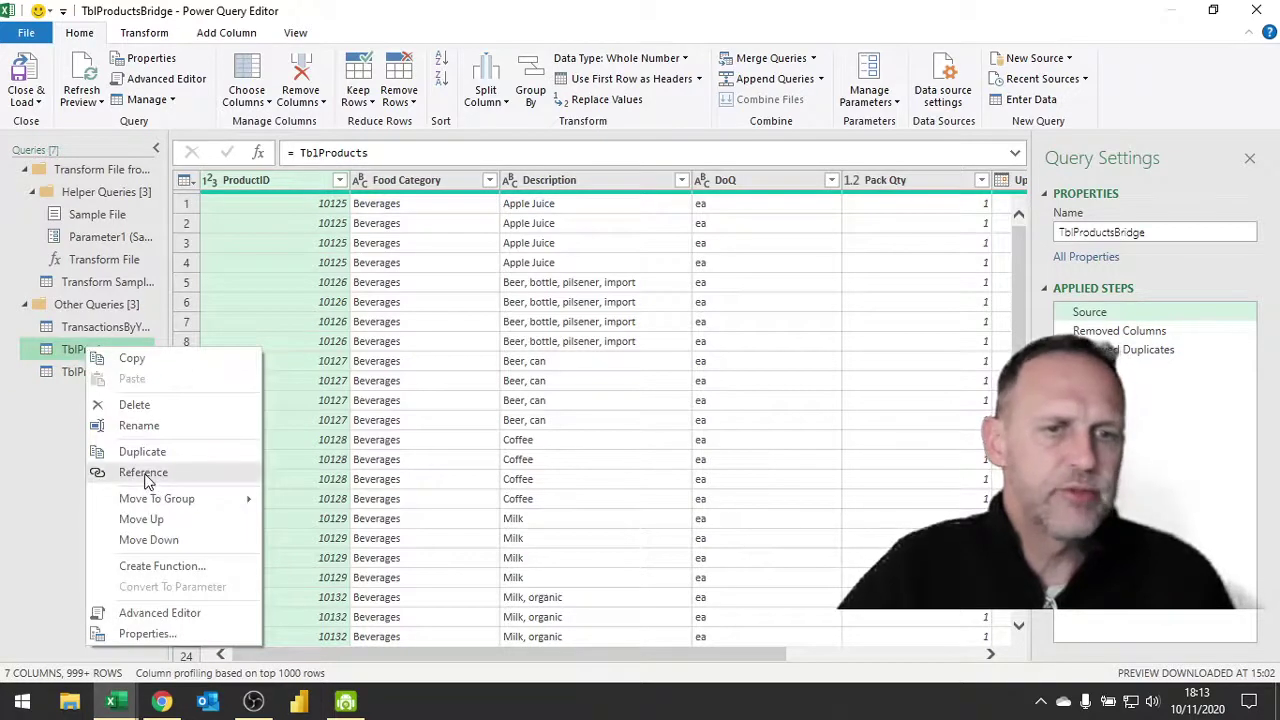
pyautogui.click(45, 416)
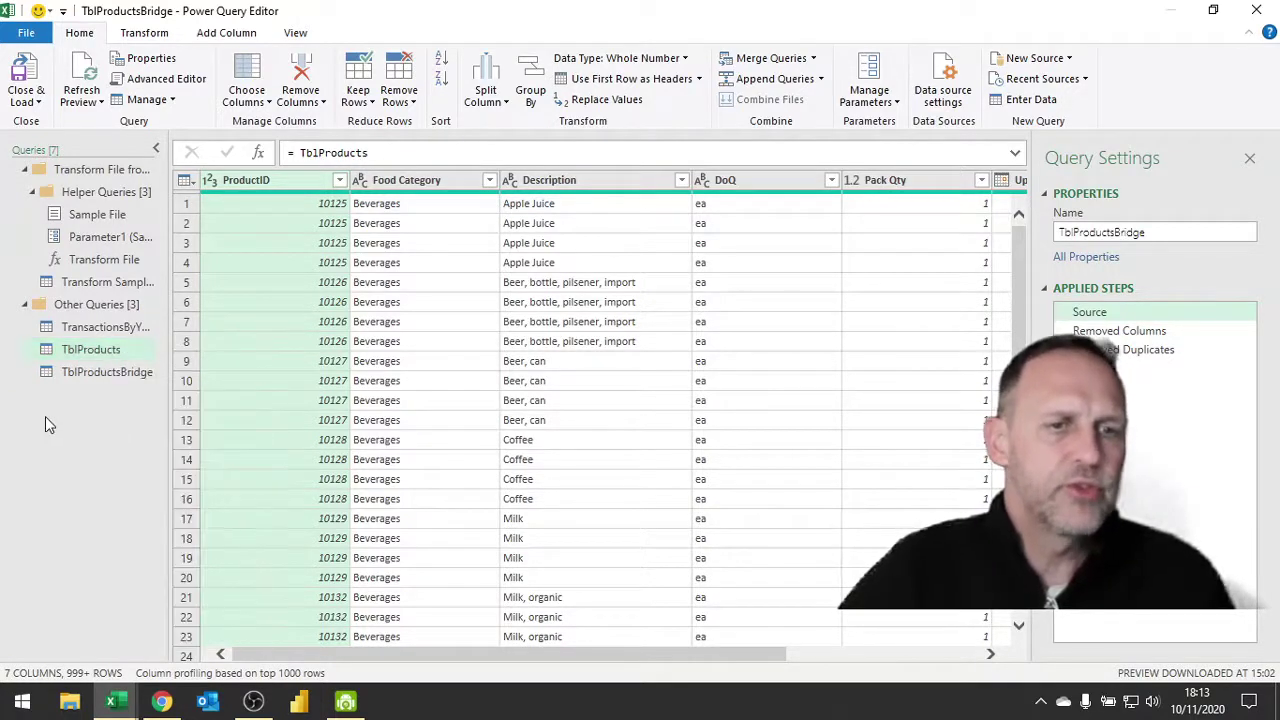
pyautogui.click(86, 374)
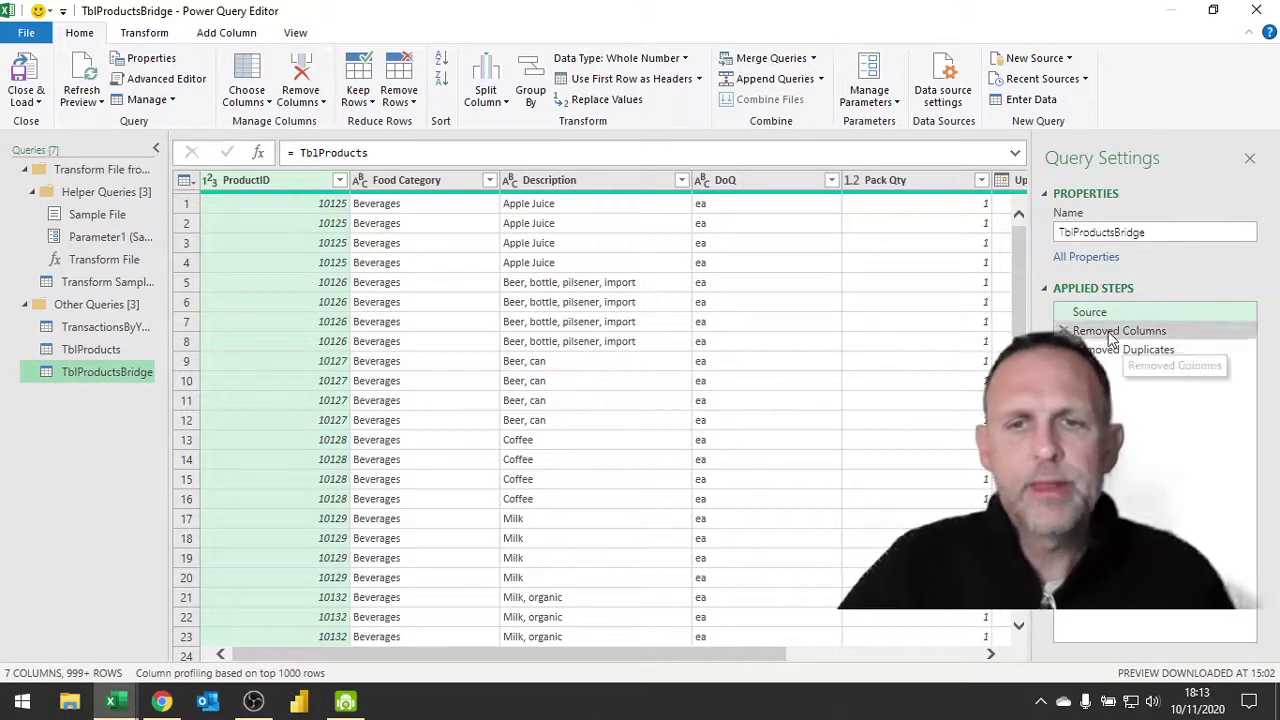
# Step: Examine the source columns and the Removed Columns and Removed Duplicates steps of TblProductsBridge, and close the Power Query Editor
pyautogui.click(933, 656)
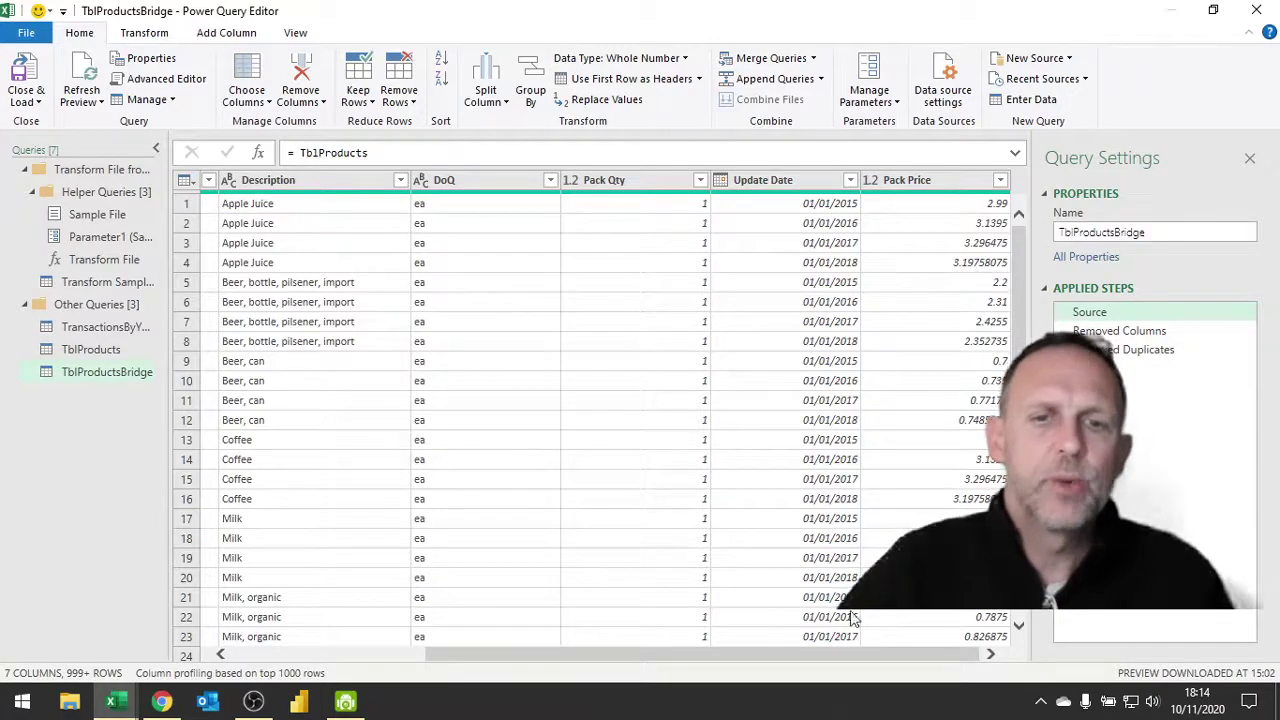
pyautogui.moveTo(761, 656); pyautogui.dragTo(568, 656)
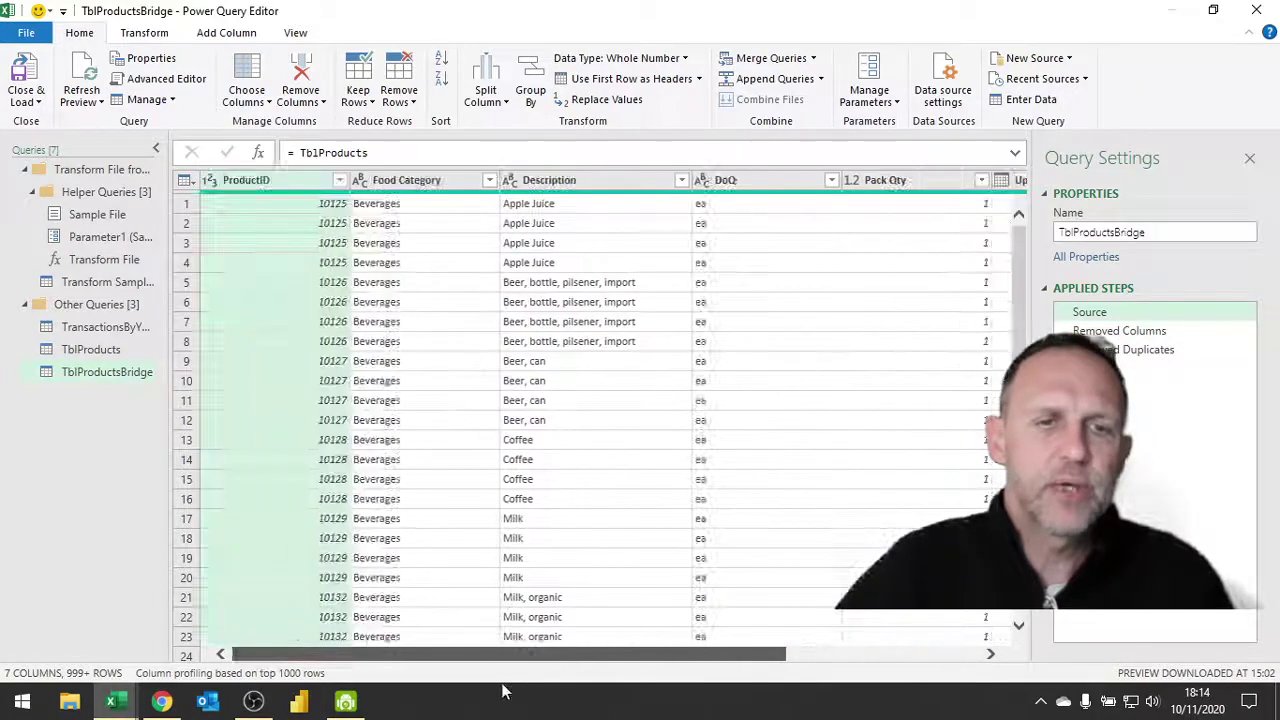
pyautogui.click(328, 206)
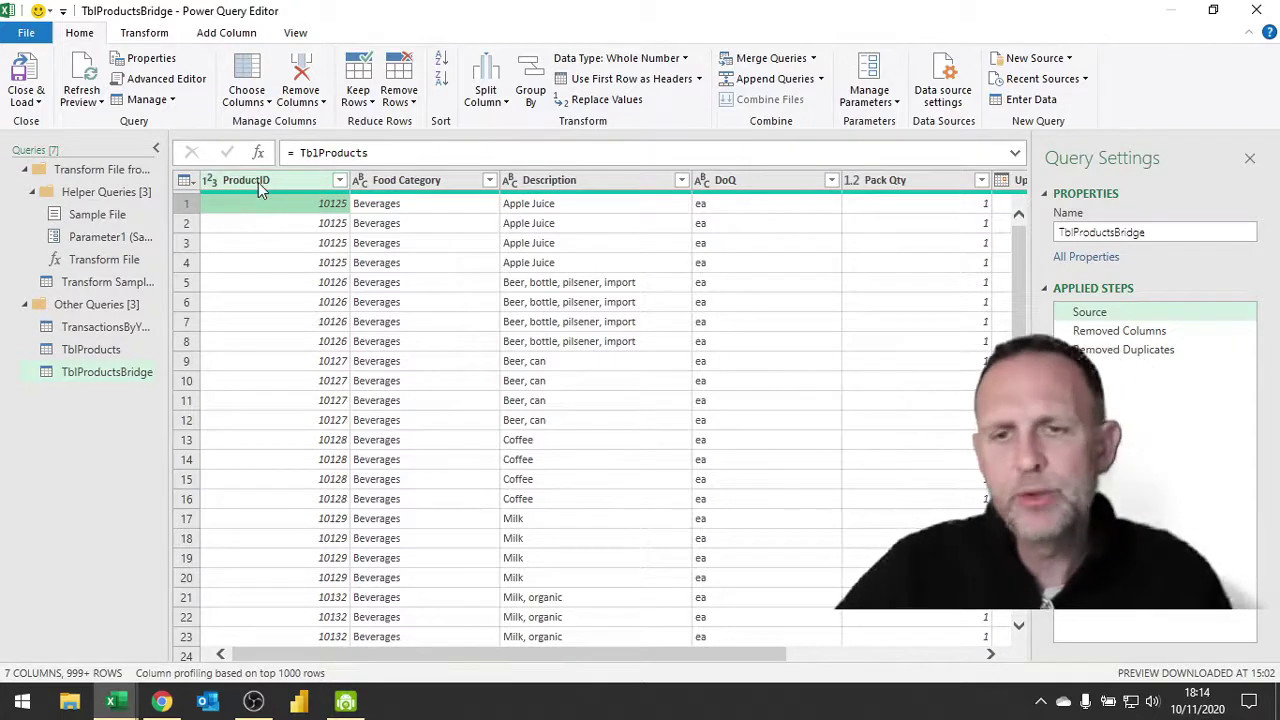
pyautogui.click(1097, 332)
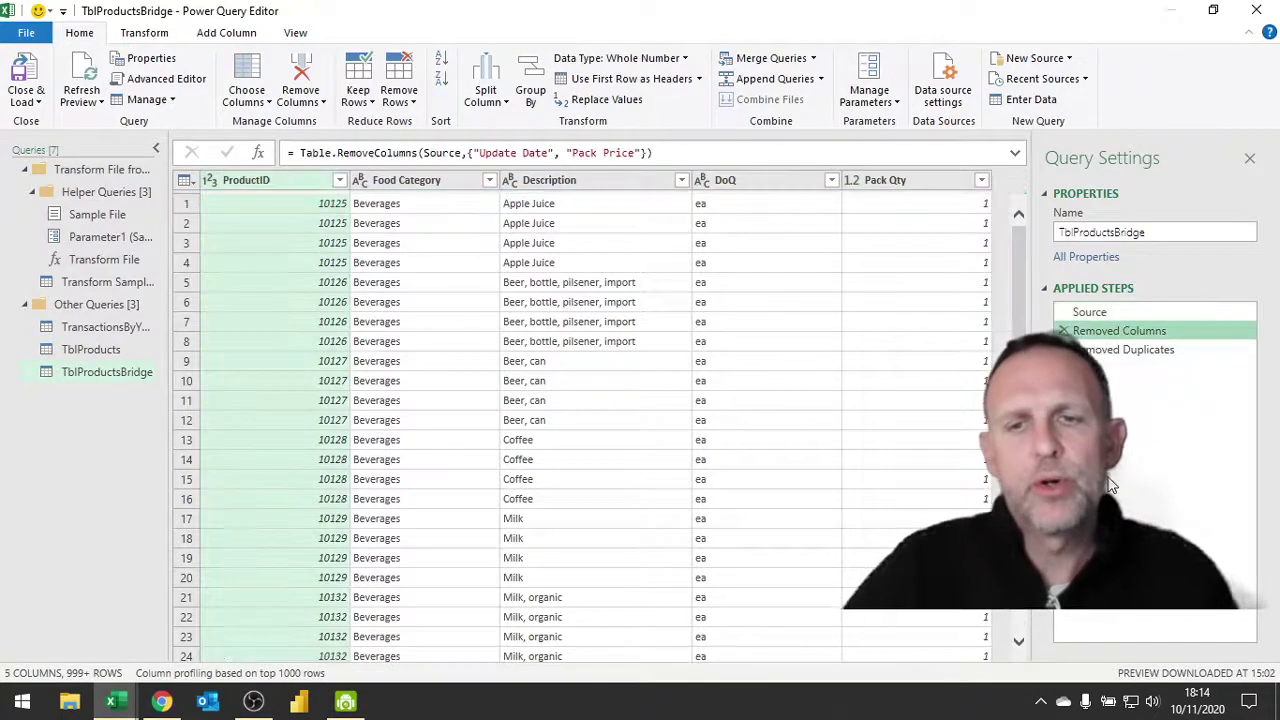
pyautogui.click(1101, 352)
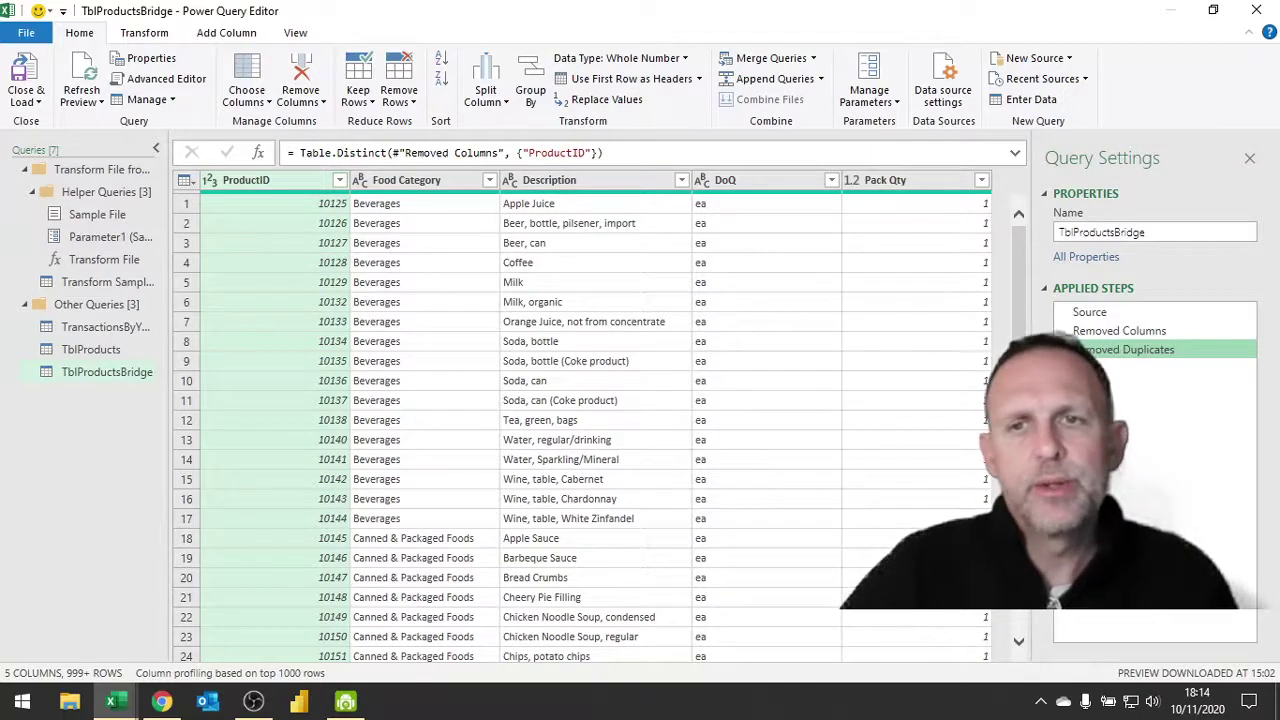
pyautogui.click(1258, 11)
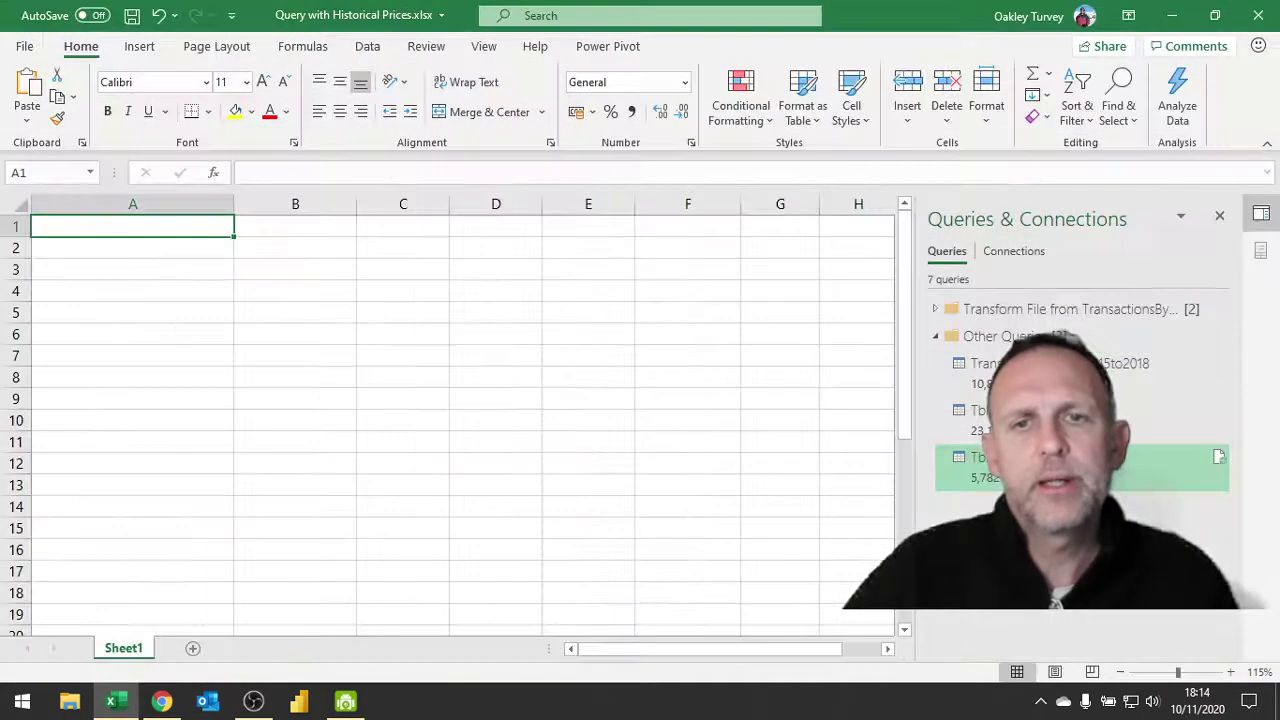
# Step: Open the workbook's data model in Diagram View and move the TblProductsBridge table lower, between the transactions and products tables
pyautogui.click(370, 48)
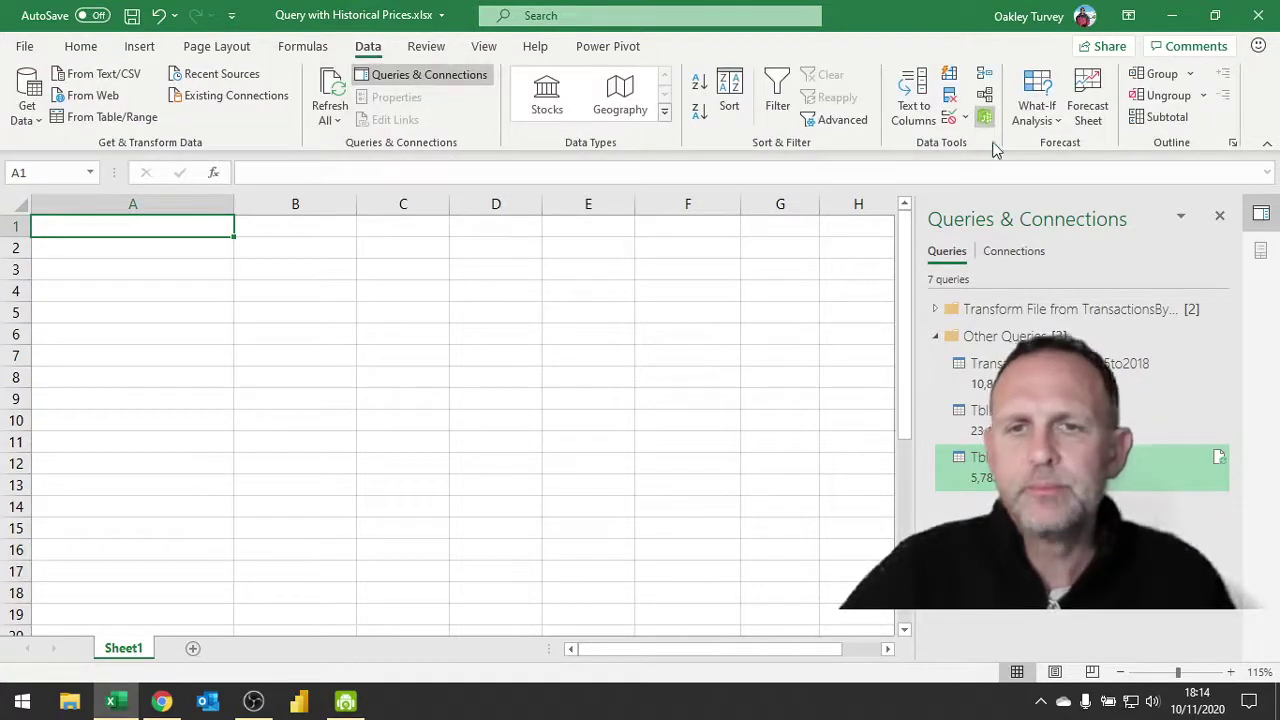
pyautogui.click(985, 118)
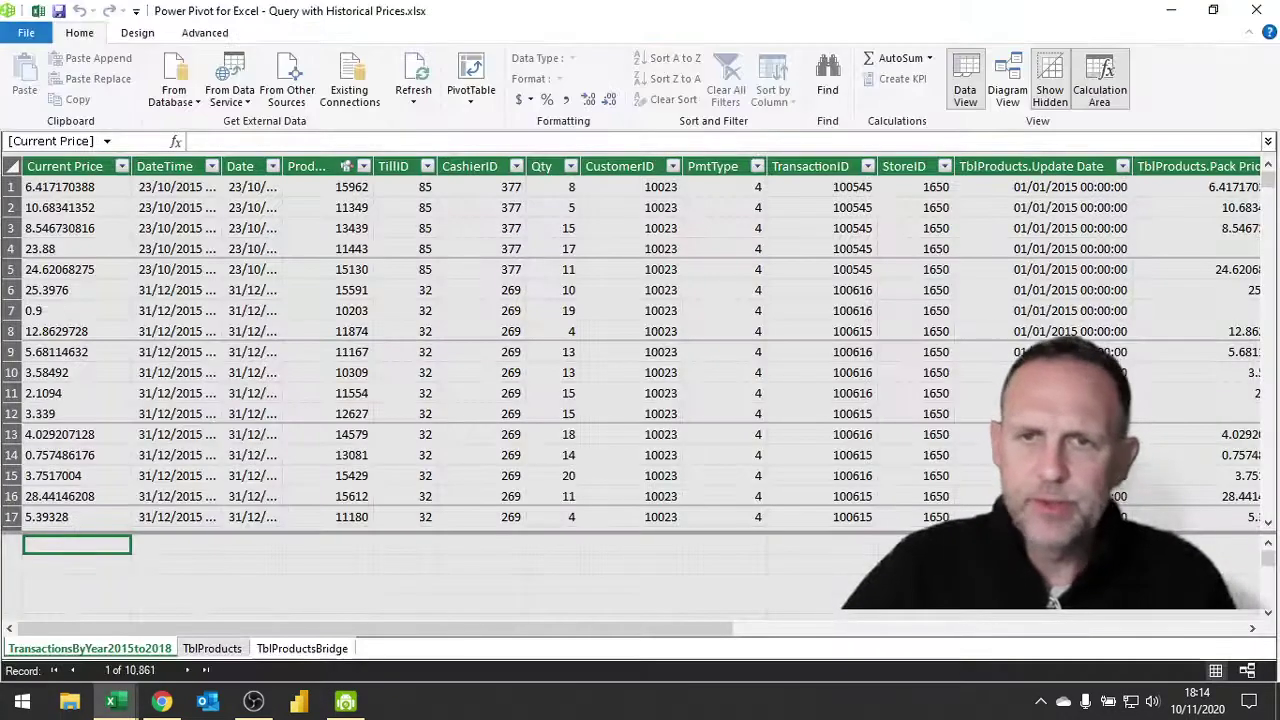
pyautogui.click(1017, 66)
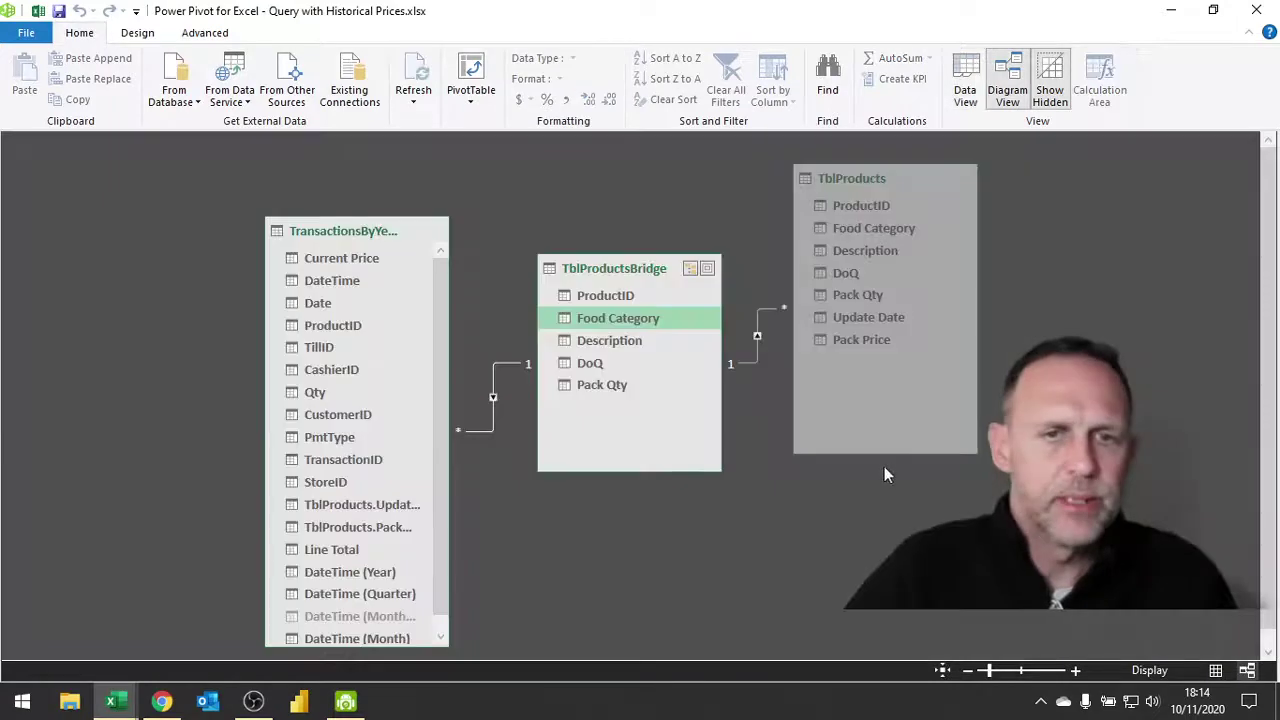
pyautogui.moveTo(600, 268); pyautogui.dragTo(618, 398)
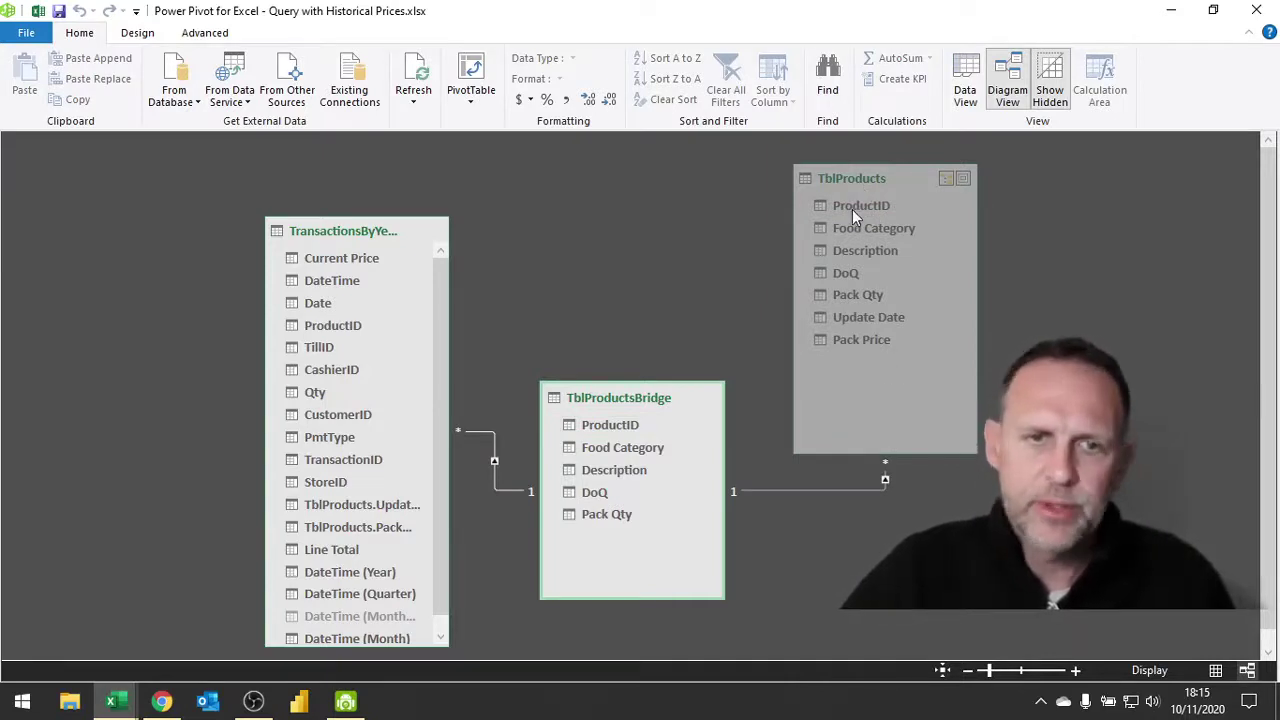
# Step: Try to create a relationship from ProductID in TblProducts directly to ProductID in the TransactionsByYear2015to2018 table
pyautogui.moveTo(851, 210); pyautogui.dragTo(324, 333)
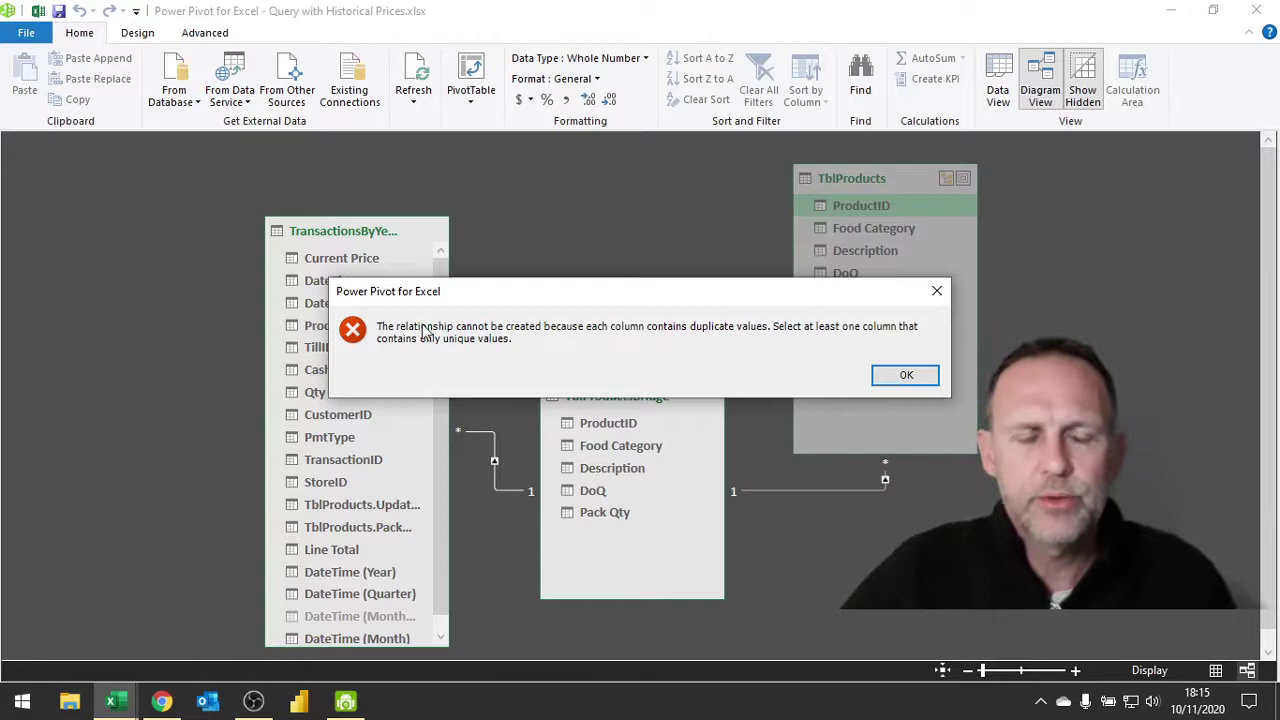
pyautogui.click(906, 375)
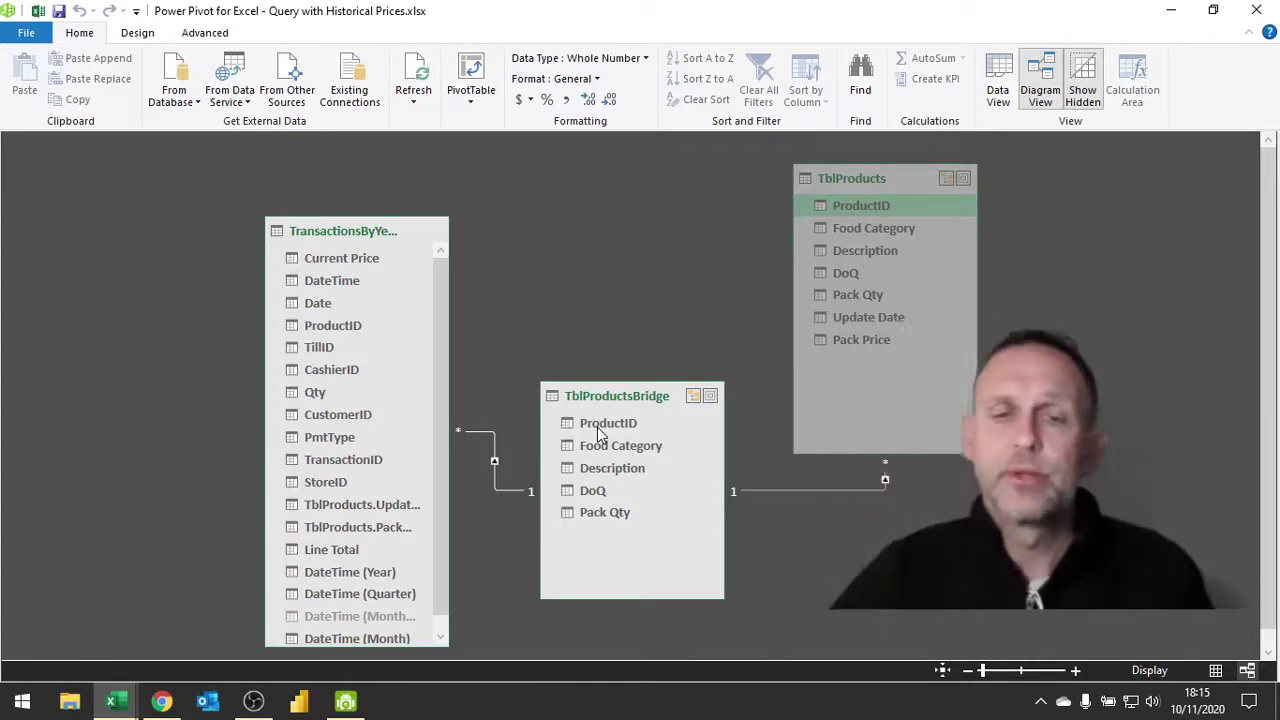
# Step: Compare the ProductID and Food Category fields in TblProductsBridge and TblProducts, and check the table options for TblProducts
pyautogui.moveTo(604, 431); pyautogui.dragTo(912, 203)
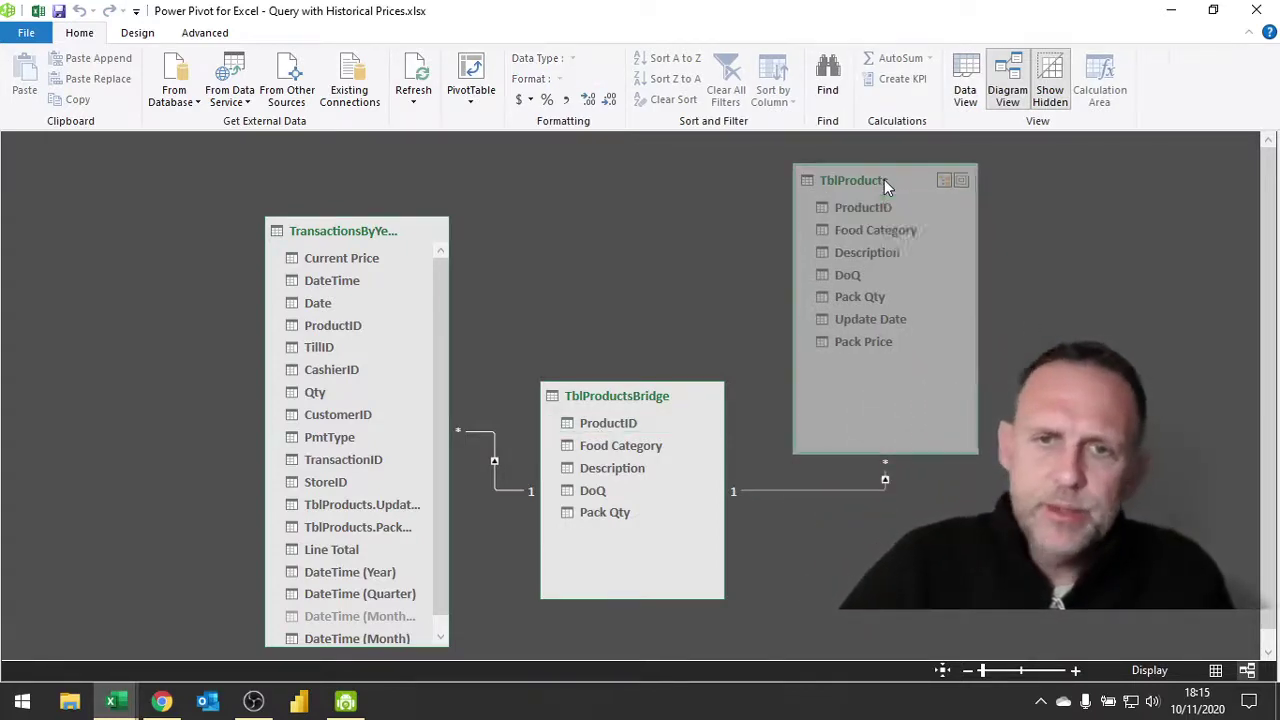
pyautogui.rightClick(884, 179)
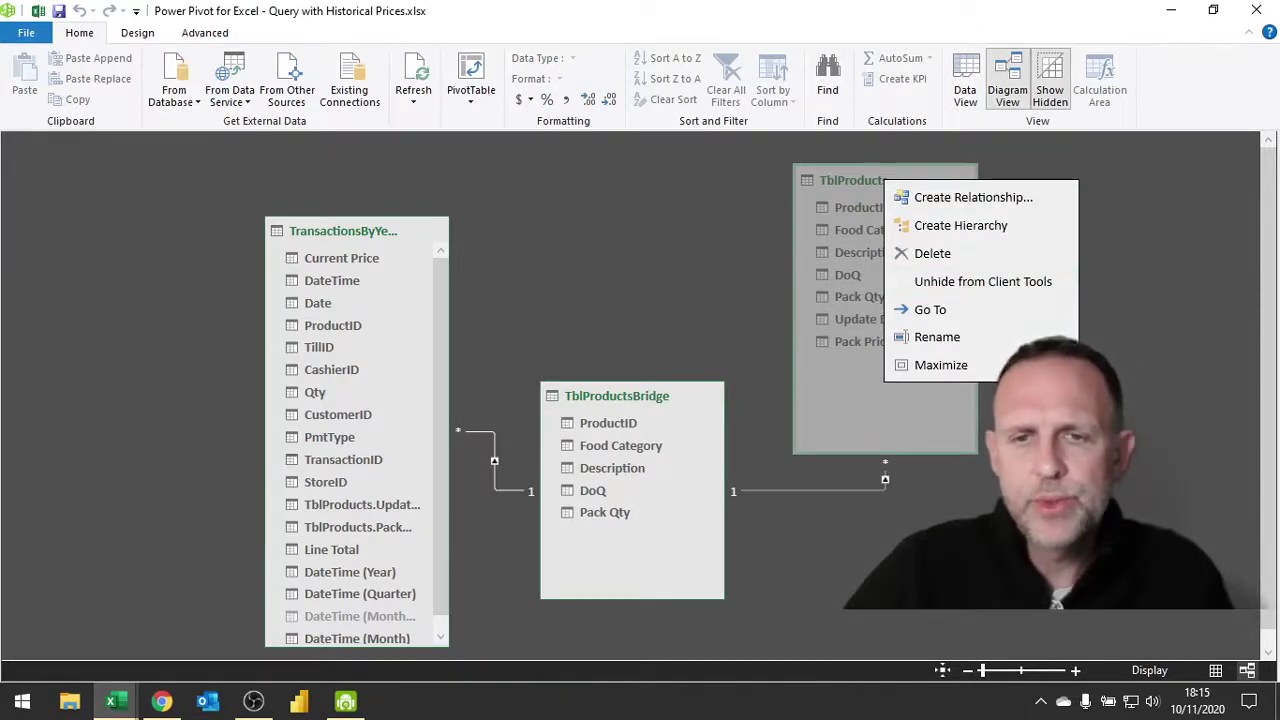
pyautogui.press('Escape')
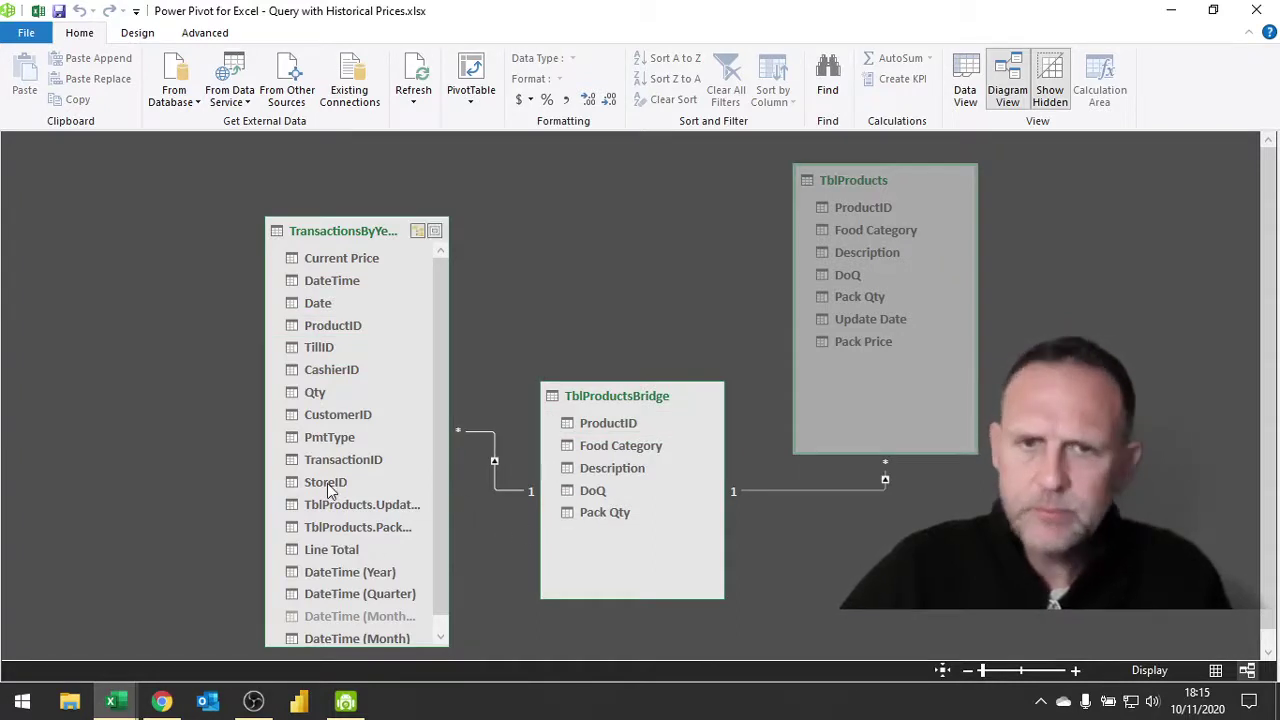
pyautogui.click(862, 227)
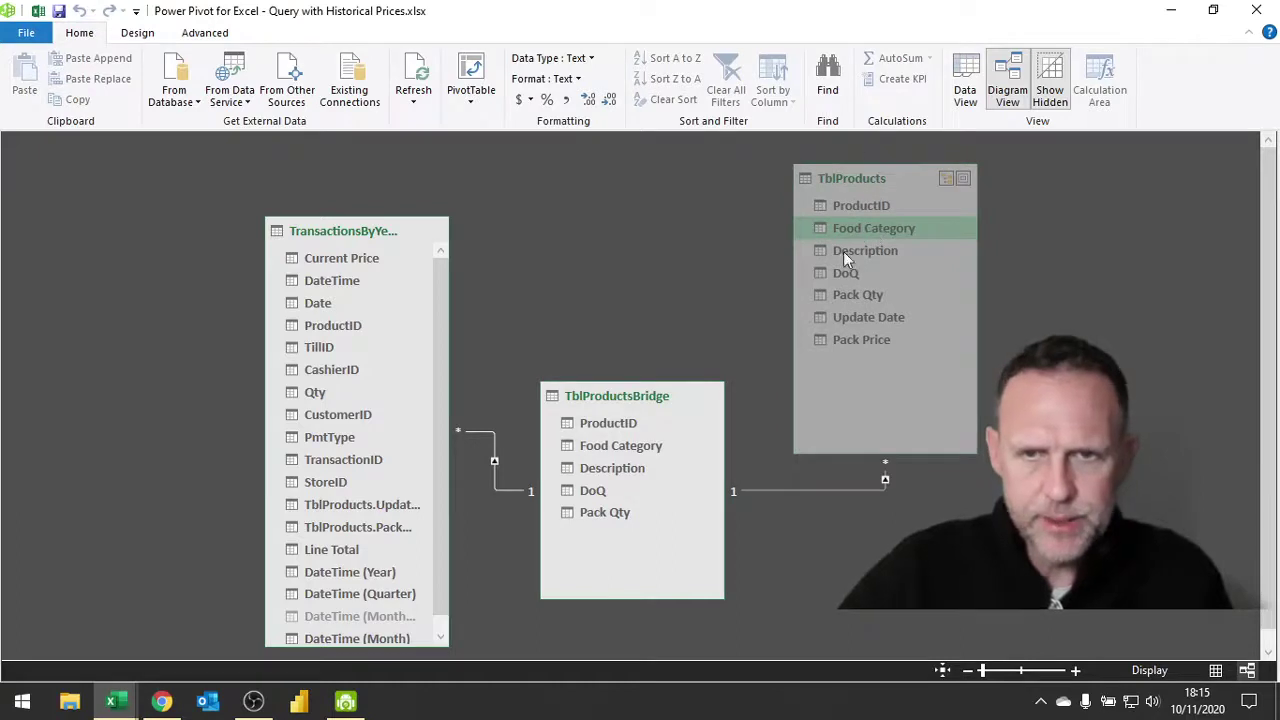
pyautogui.click(612, 447)
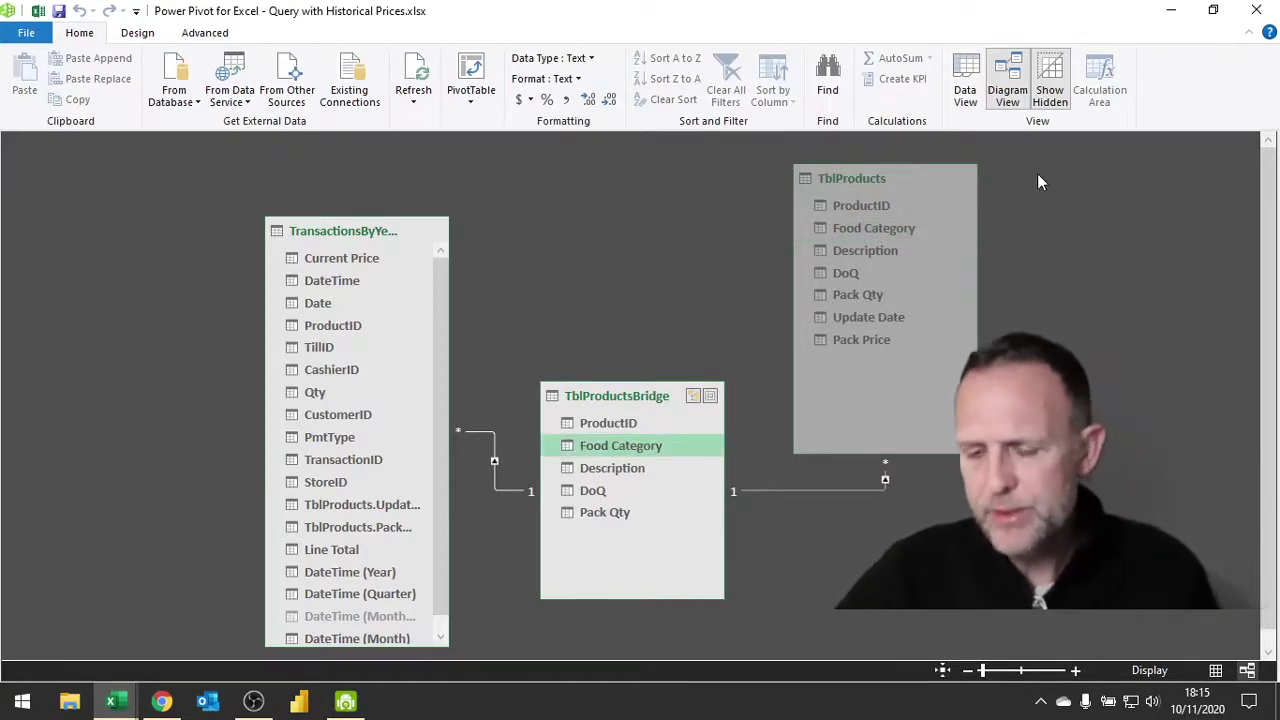
pyautogui.click(870, 230)
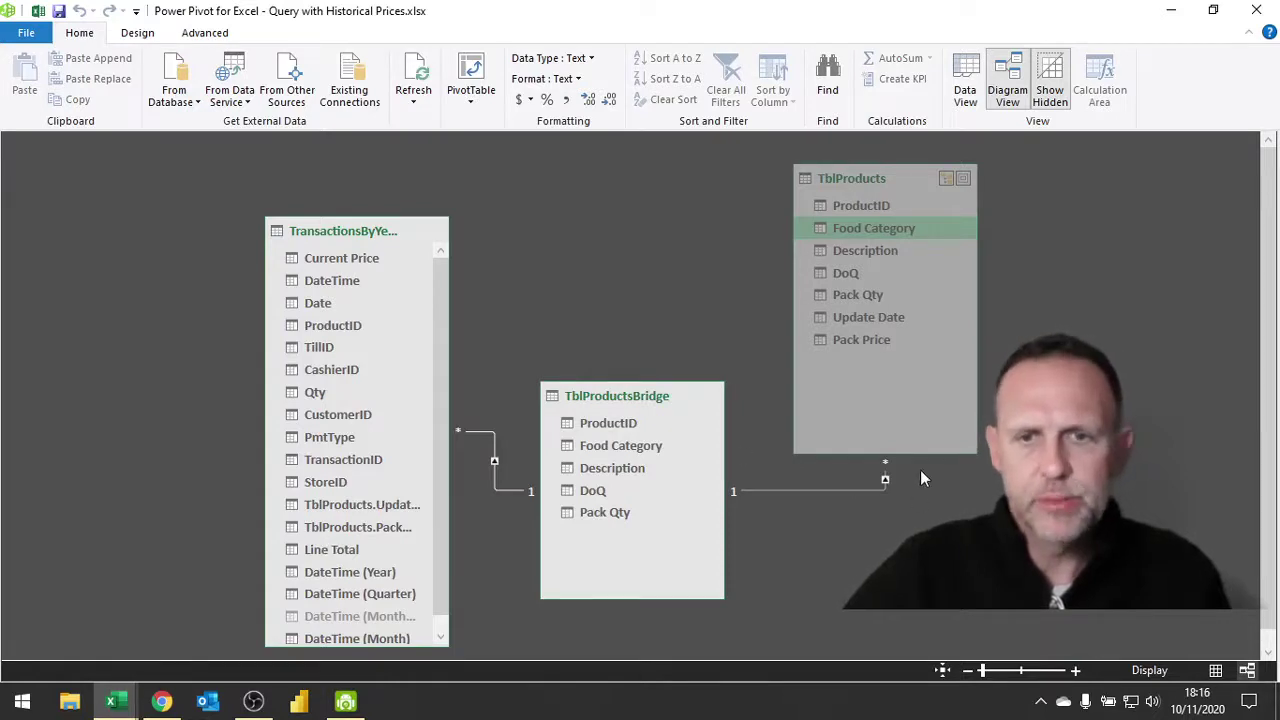
pyautogui.click(928, 402)
# Step: Move TblProducts and TblProductsBridge farther from the transactions table in the diagram and inspect the relationship linking the two
pyautogui.moveTo(917, 168); pyautogui.dragTo(1035, 165)
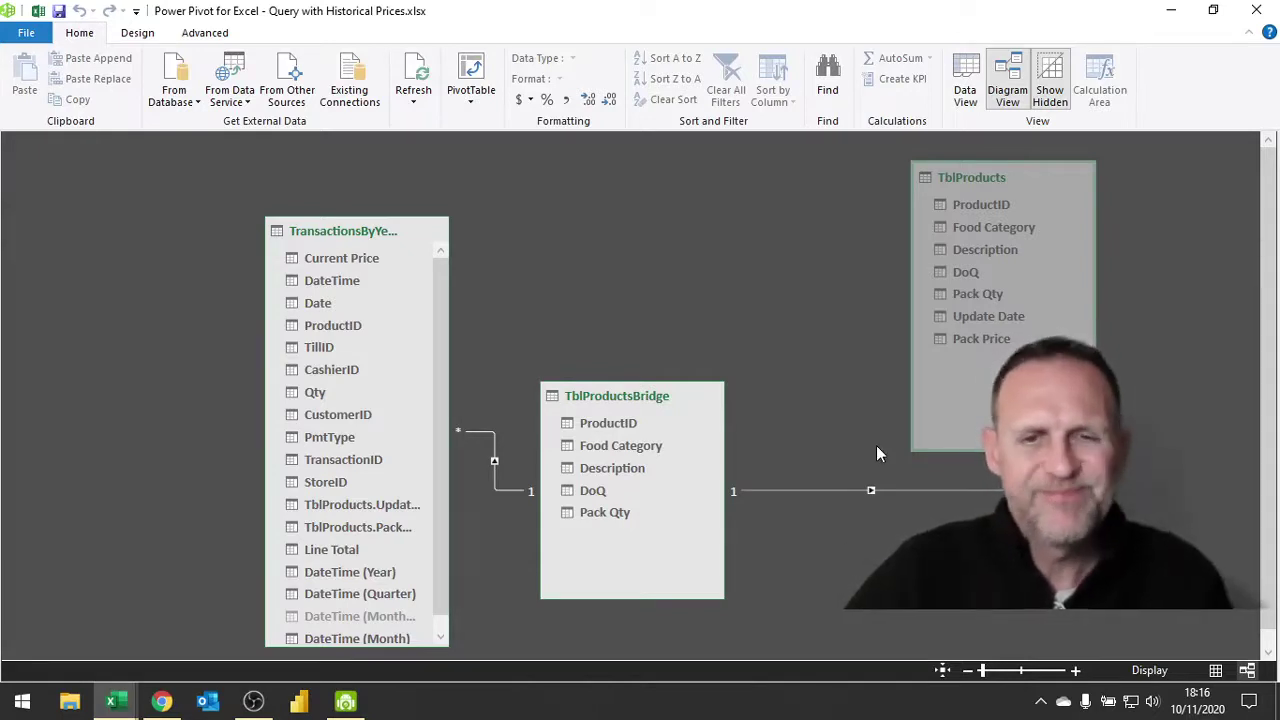
pyautogui.moveTo(677, 417)
pyautogui.moveTo(633, 404); pyautogui.dragTo(703, 412)
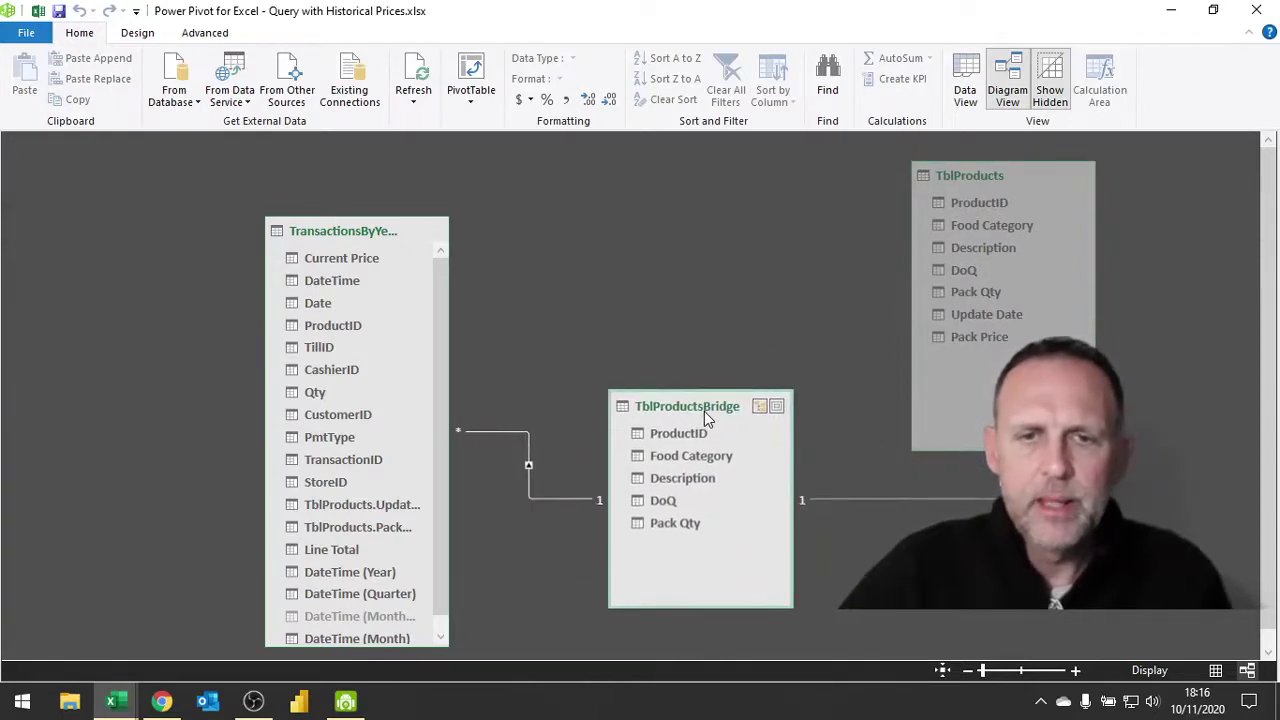
pyautogui.click(801, 500)
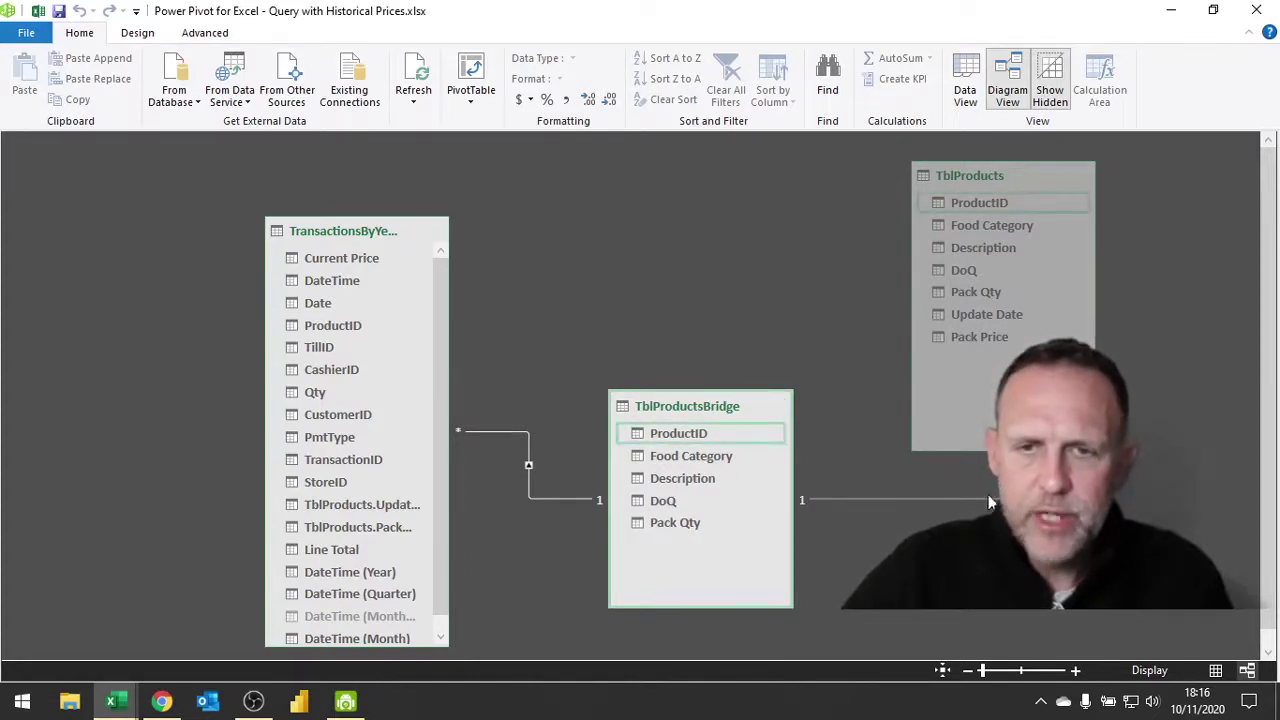
pyautogui.click(937, 485)
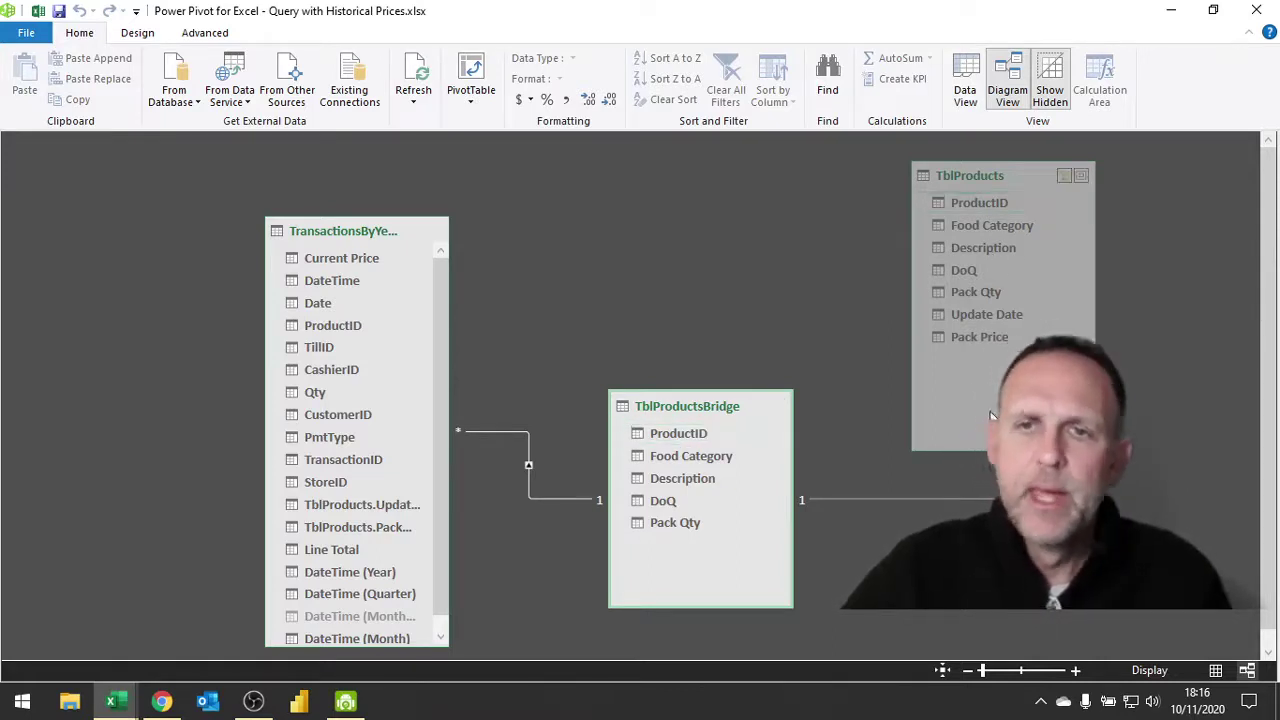
# Step: Leave the diagram, examine the Current Price column of TransactionsByYear2015to2018 in the data model's Data View, and close the data model
pyautogui.click(1256, 10)
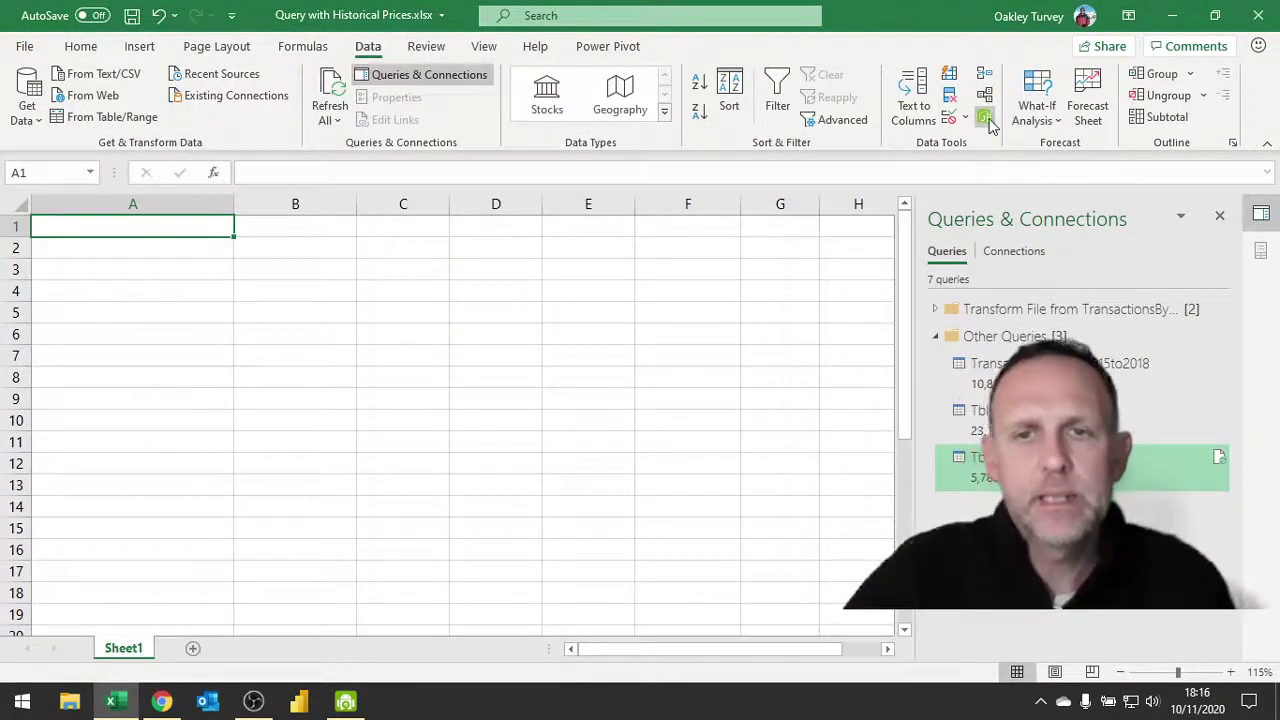
pyautogui.doubleClick(930, 408)
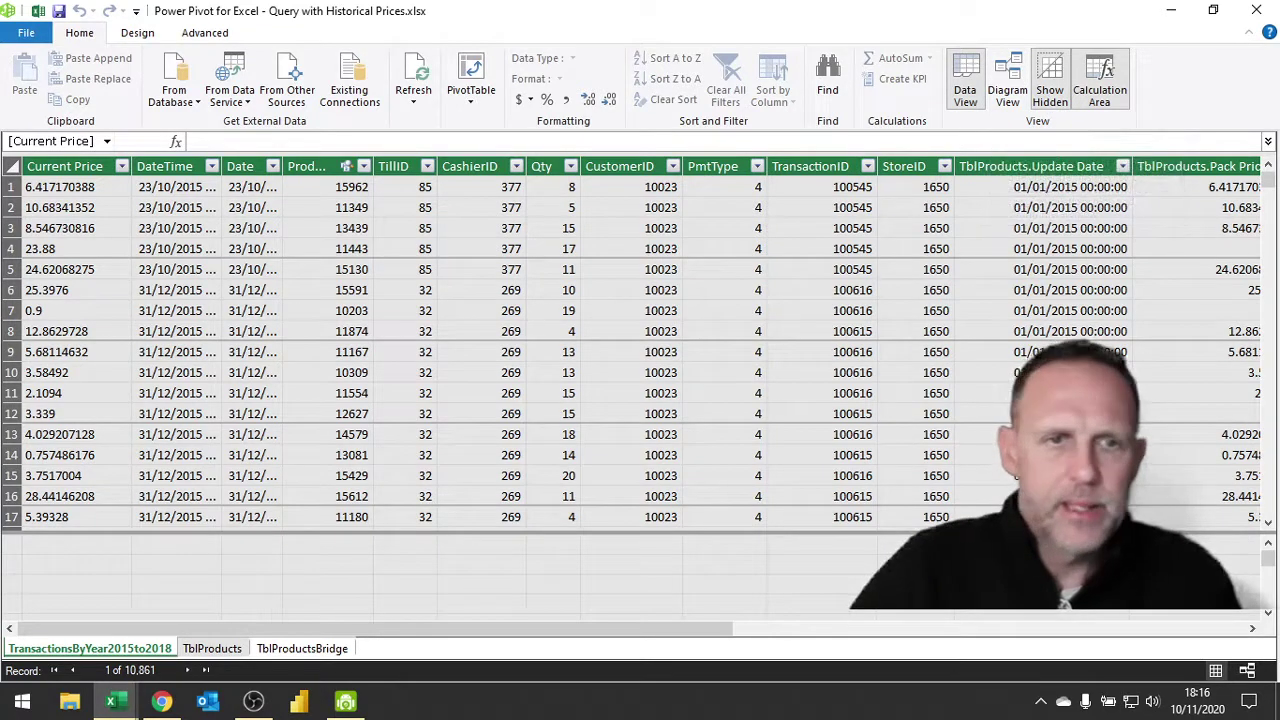
pyautogui.click(85, 167)
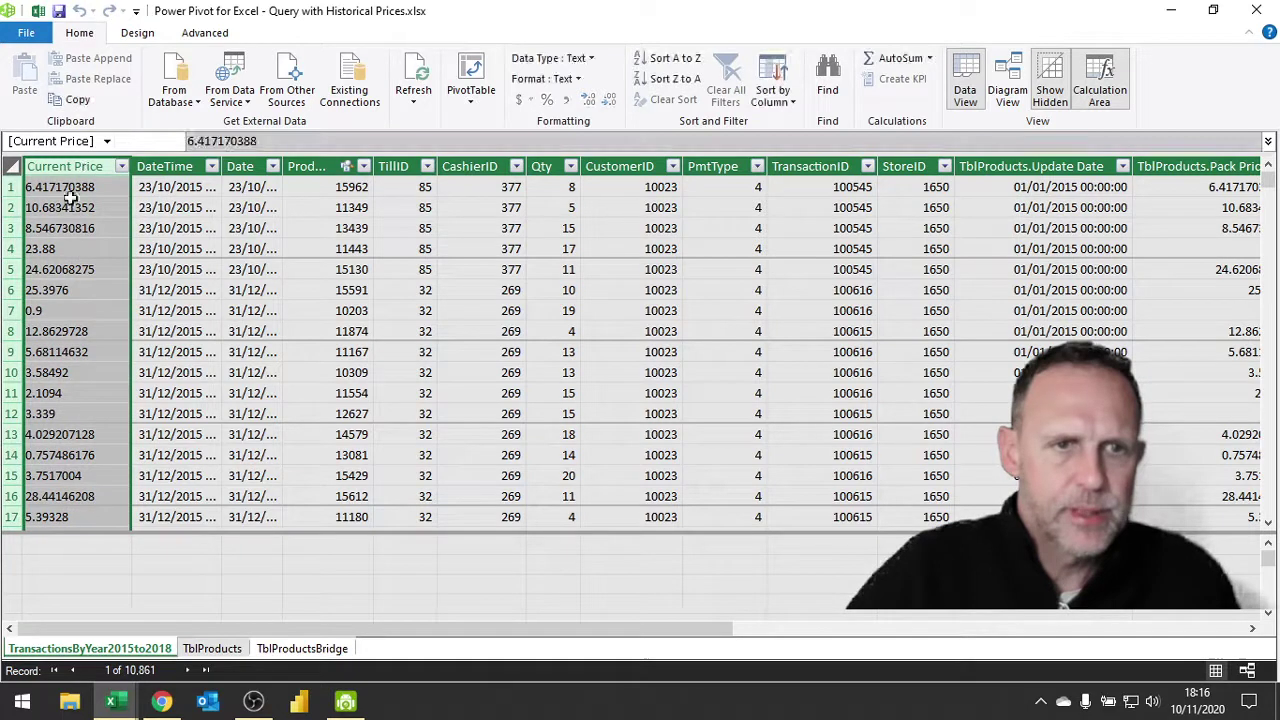
pyautogui.click(1259, 12)
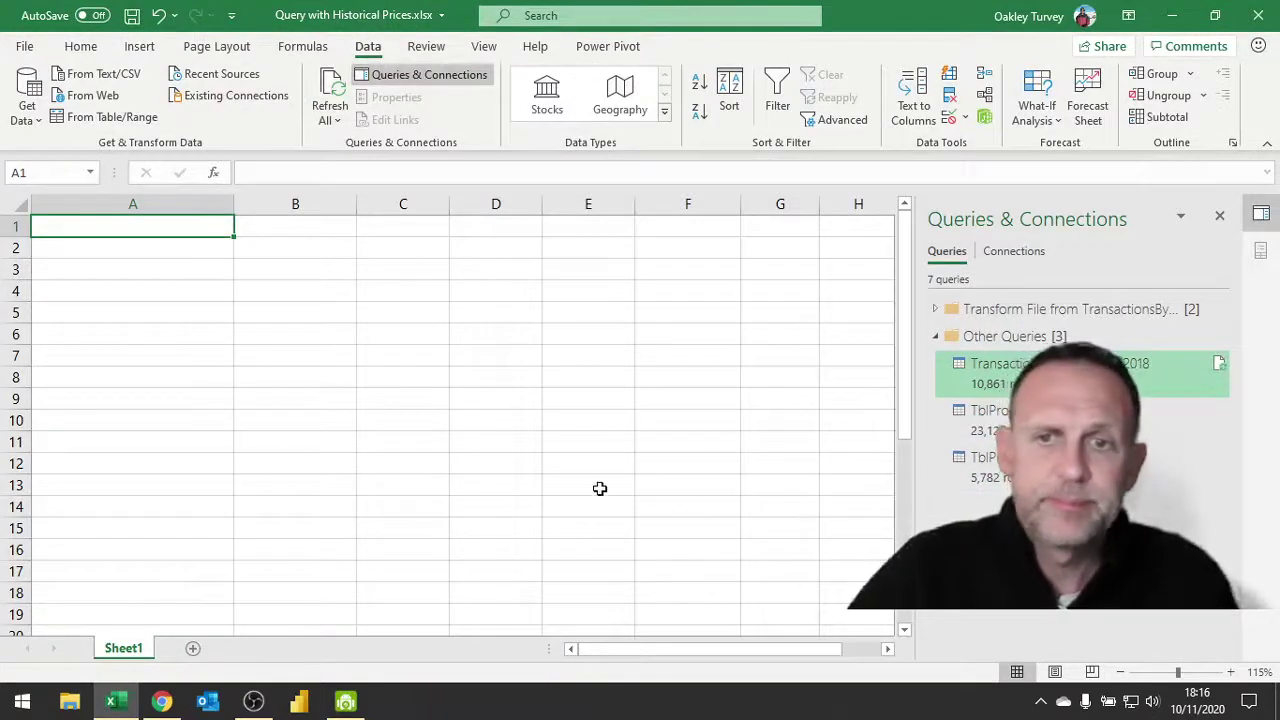
# Step: Open the TransactionsByYear2015to2018 query in the Power Query Editor, expand the query list, and view the Changed Type step
pyautogui.doubleClick(976, 380)
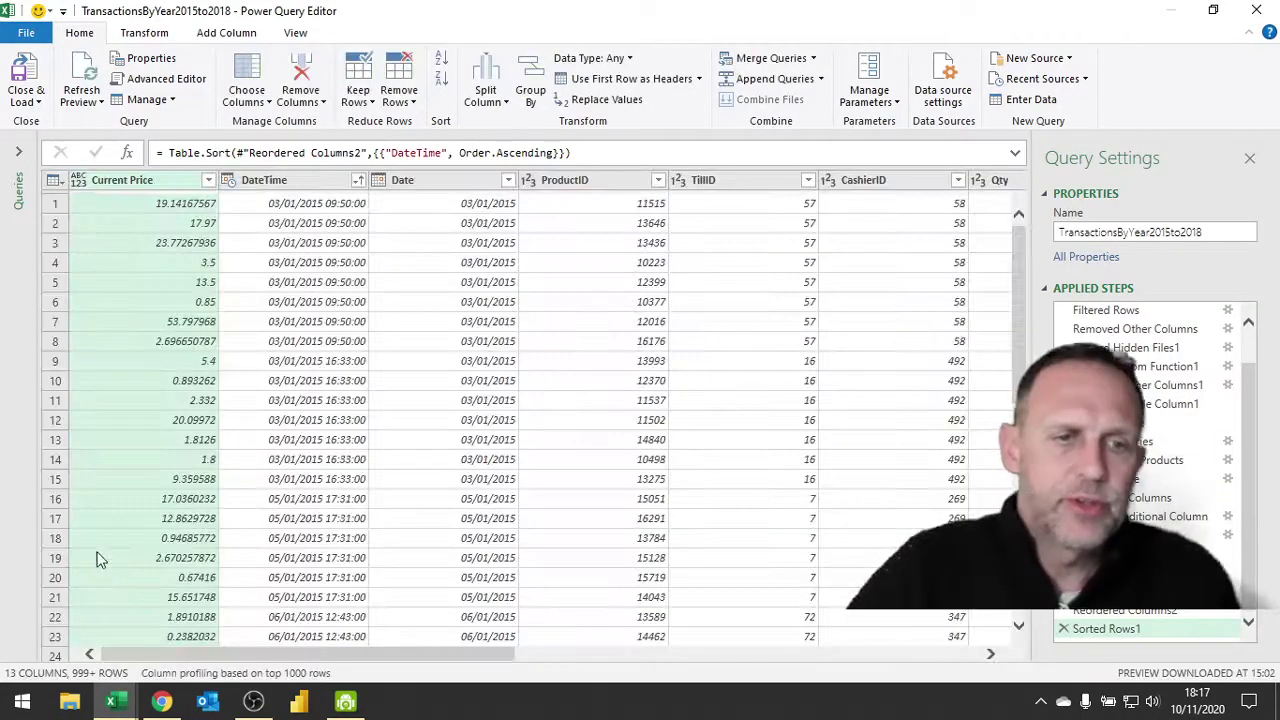
pyautogui.click(20, 156)
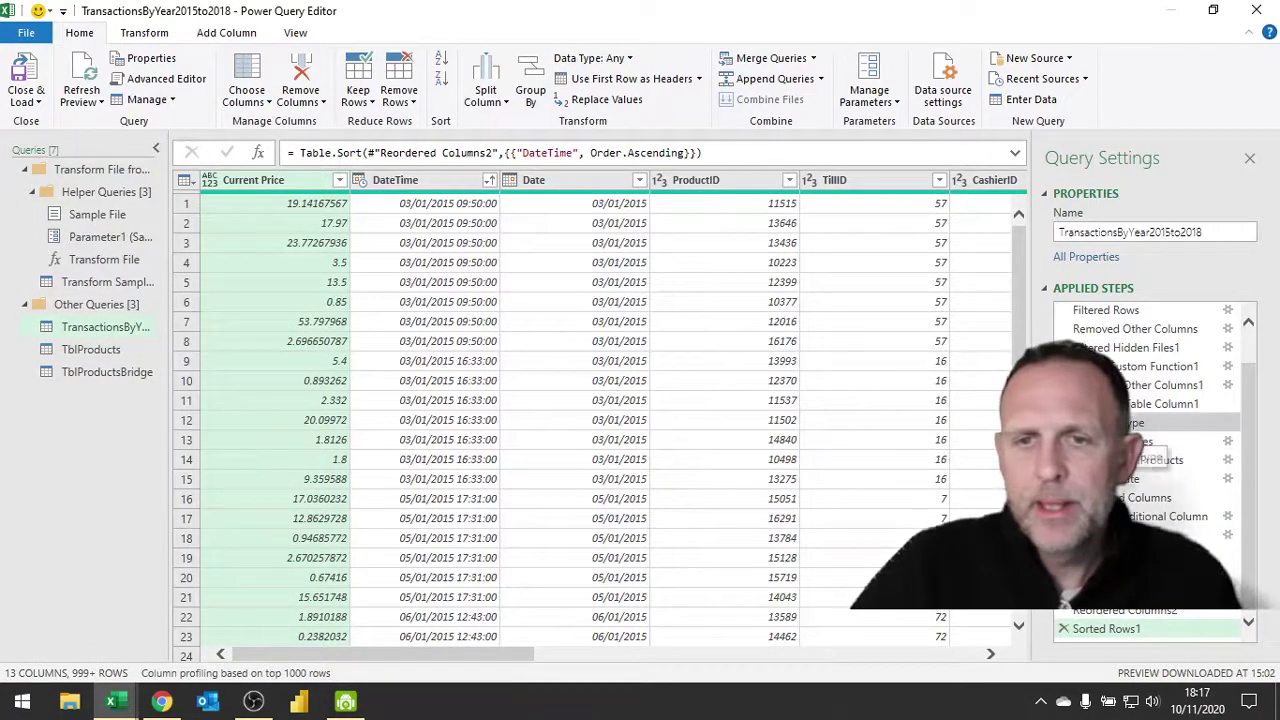
pyautogui.click(1140, 423)
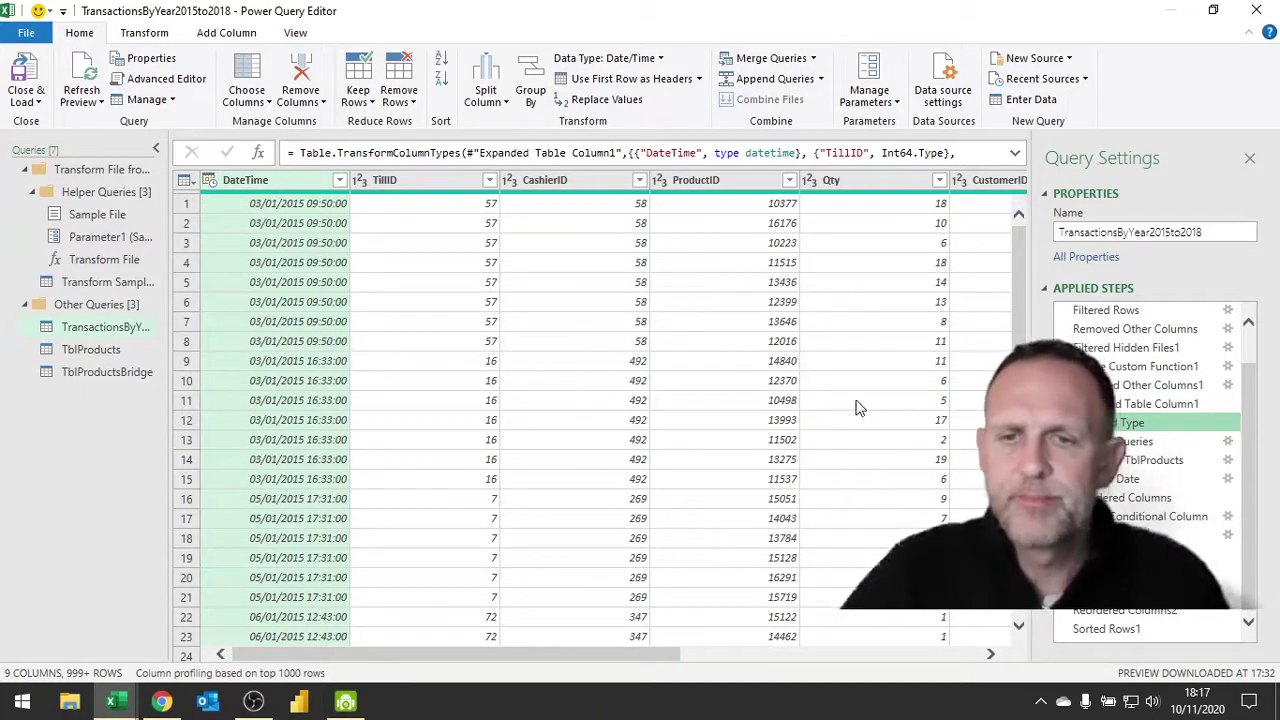
# Step: Review the Merged Queries step's settings joining TblProducts on ProductID, and examine the resulting TblProducts column
pyautogui.moveTo(1140, 441); pyautogui.dragTo(414, 406)
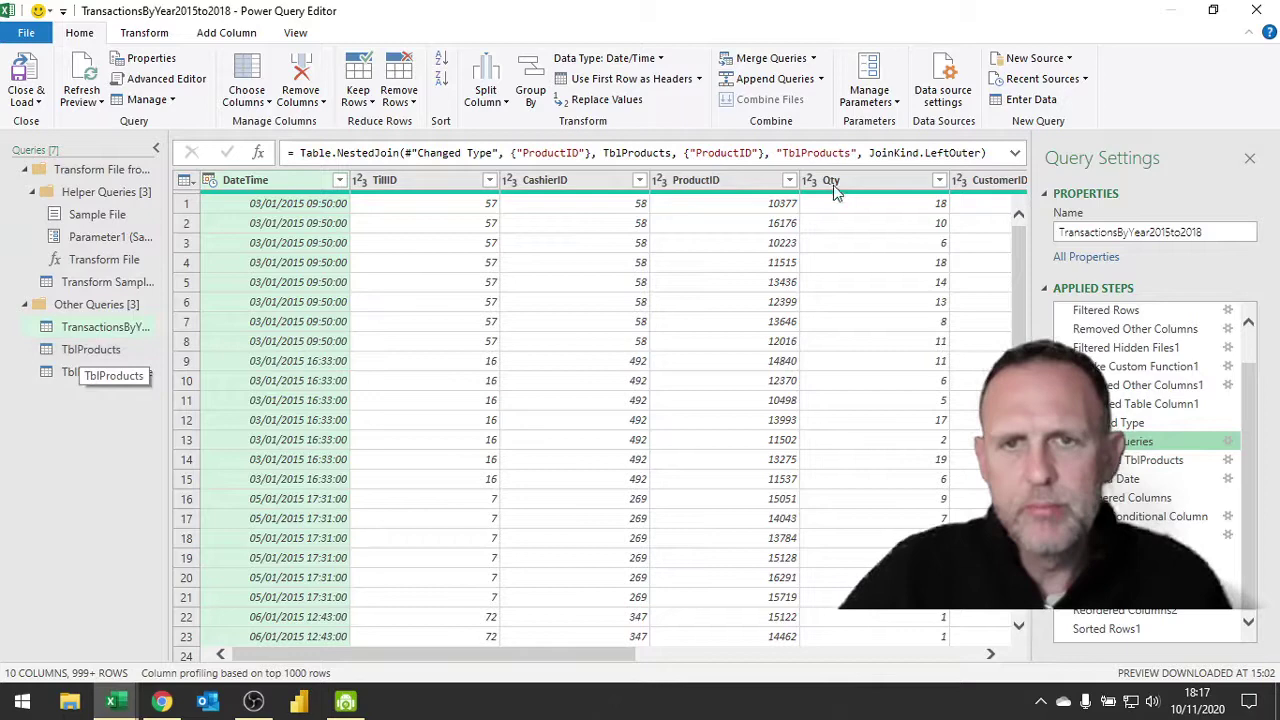
pyautogui.click(1228, 443)
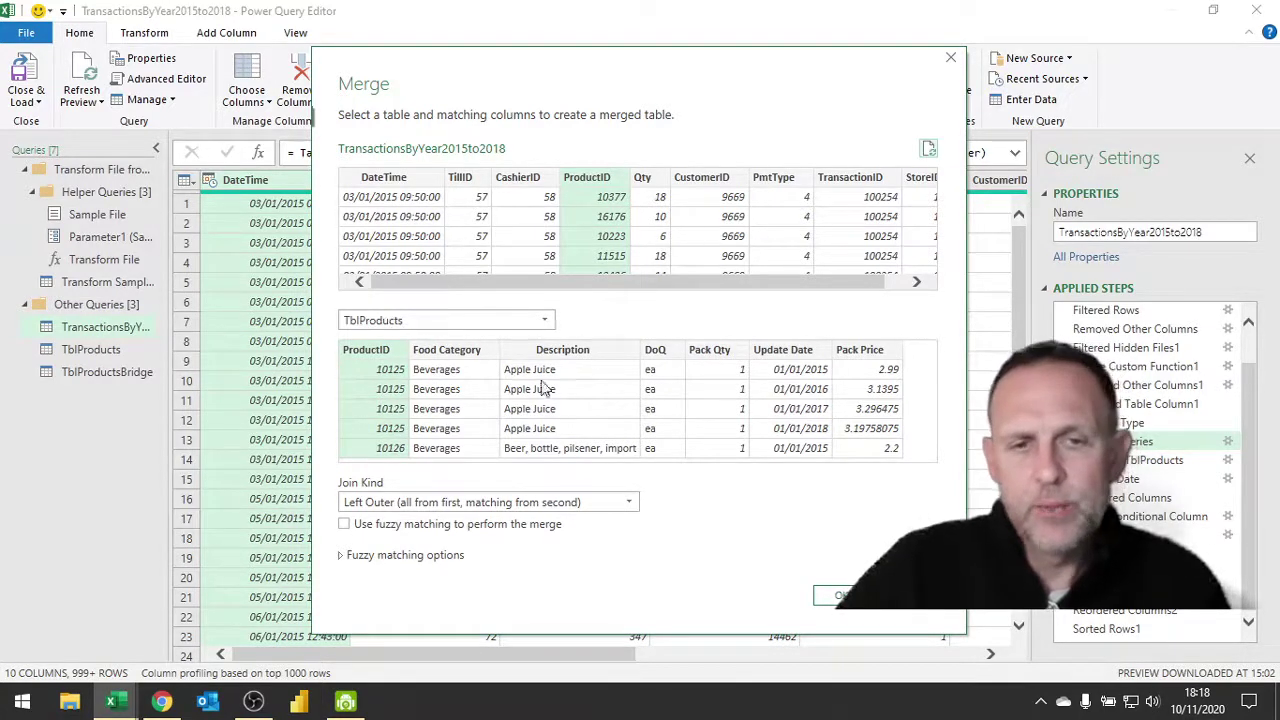
pyautogui.click(840, 597)
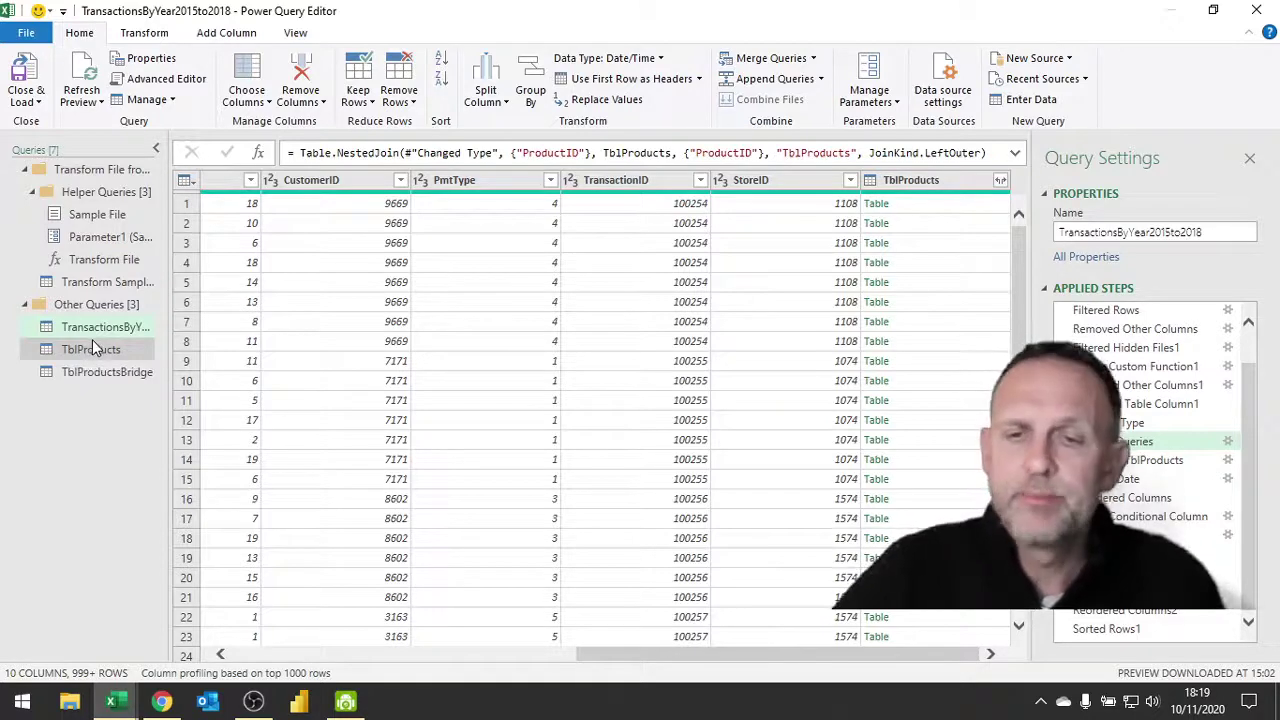
pyautogui.click(333, 657)
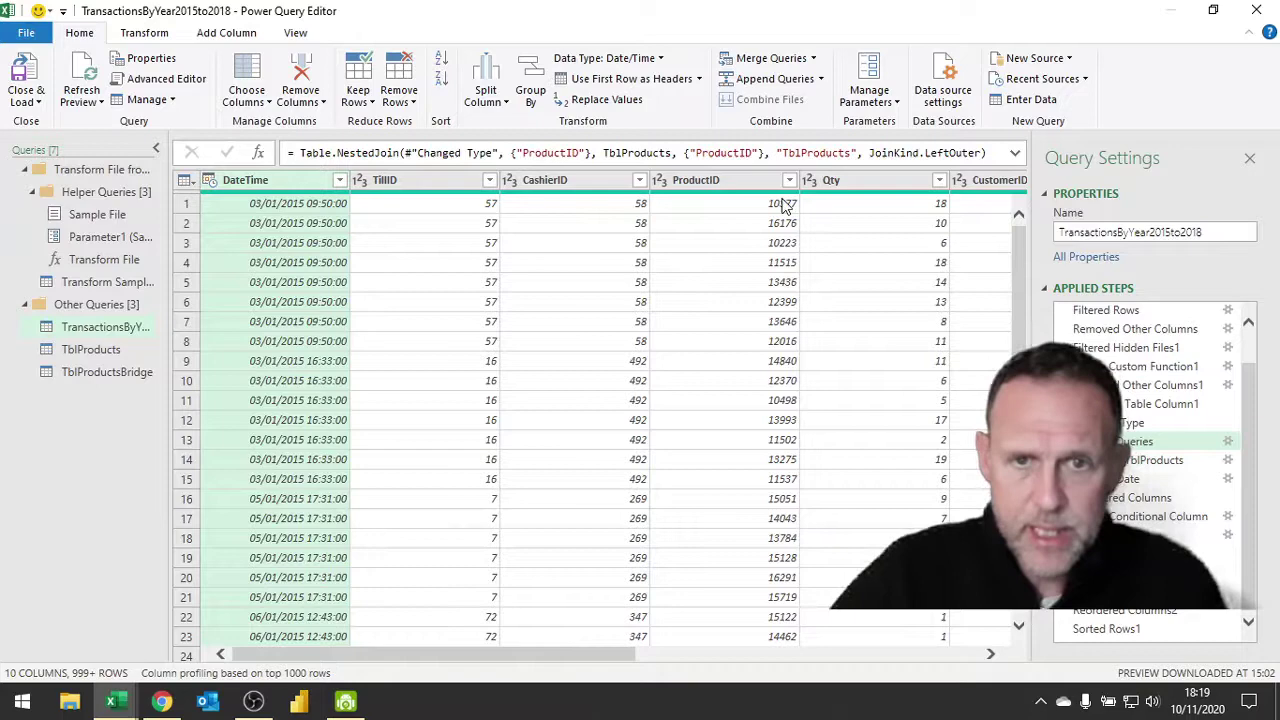
pyautogui.click(966, 656)
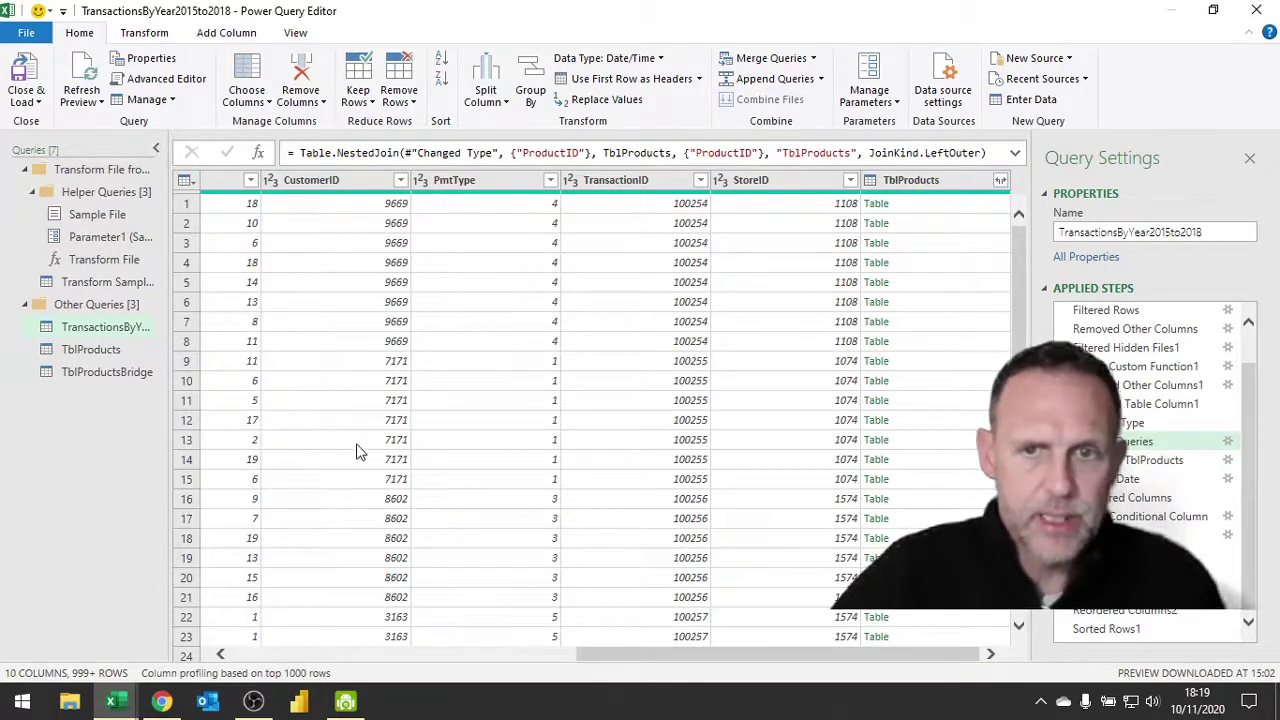
# Step: Examine the Expanded TblProducts step, comparing the Update Date and Pack Price columns with the transaction dates
pyautogui.click(1195, 460)
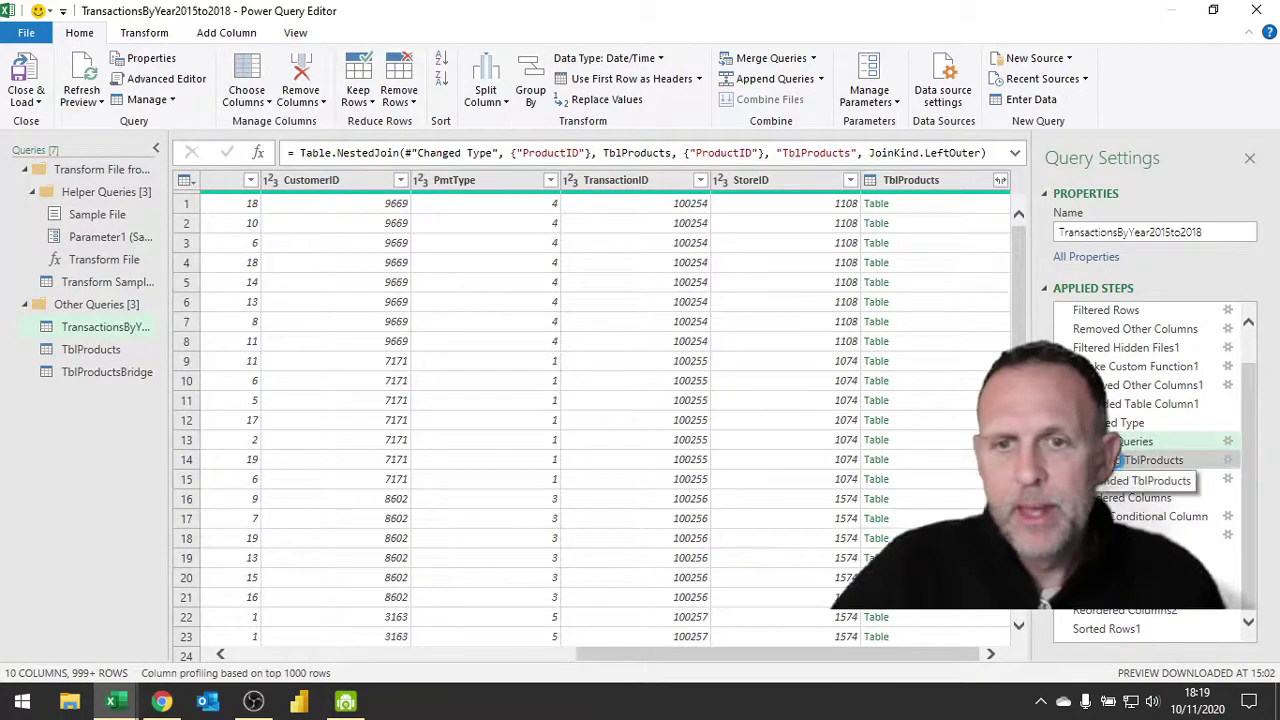
pyautogui.hscroll(2, 945, 662)
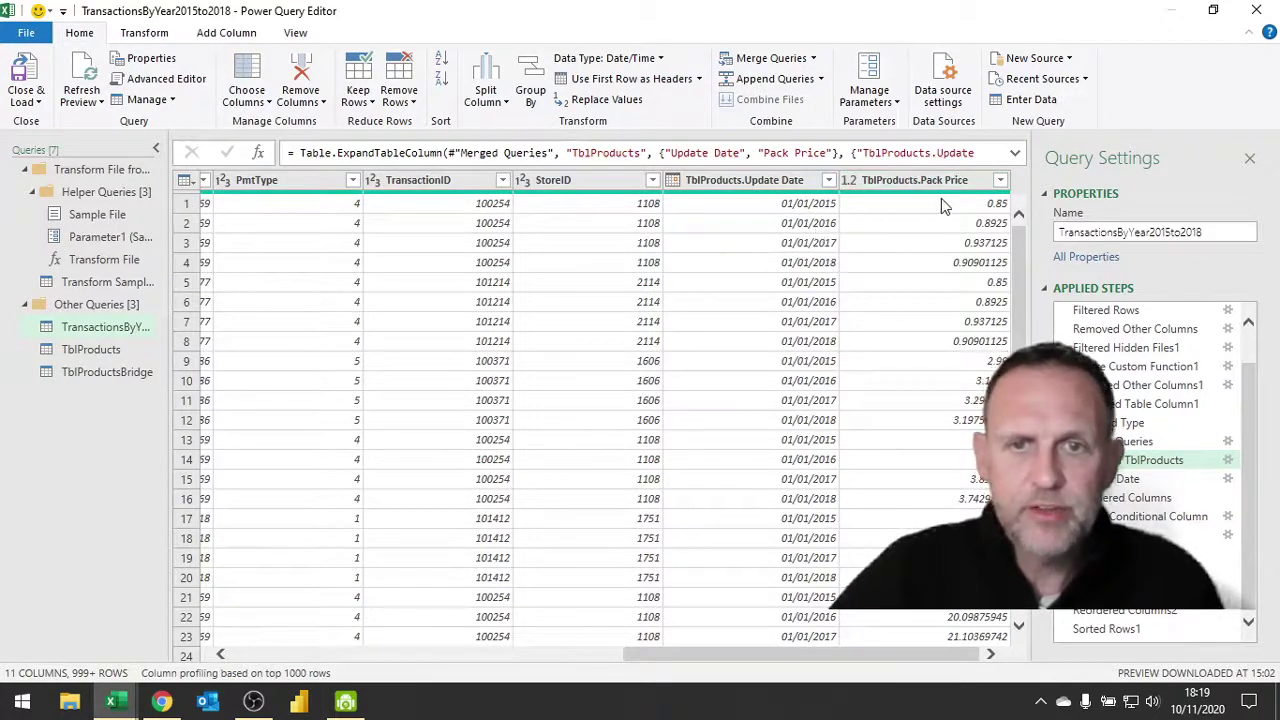
pyautogui.click(983, 206)
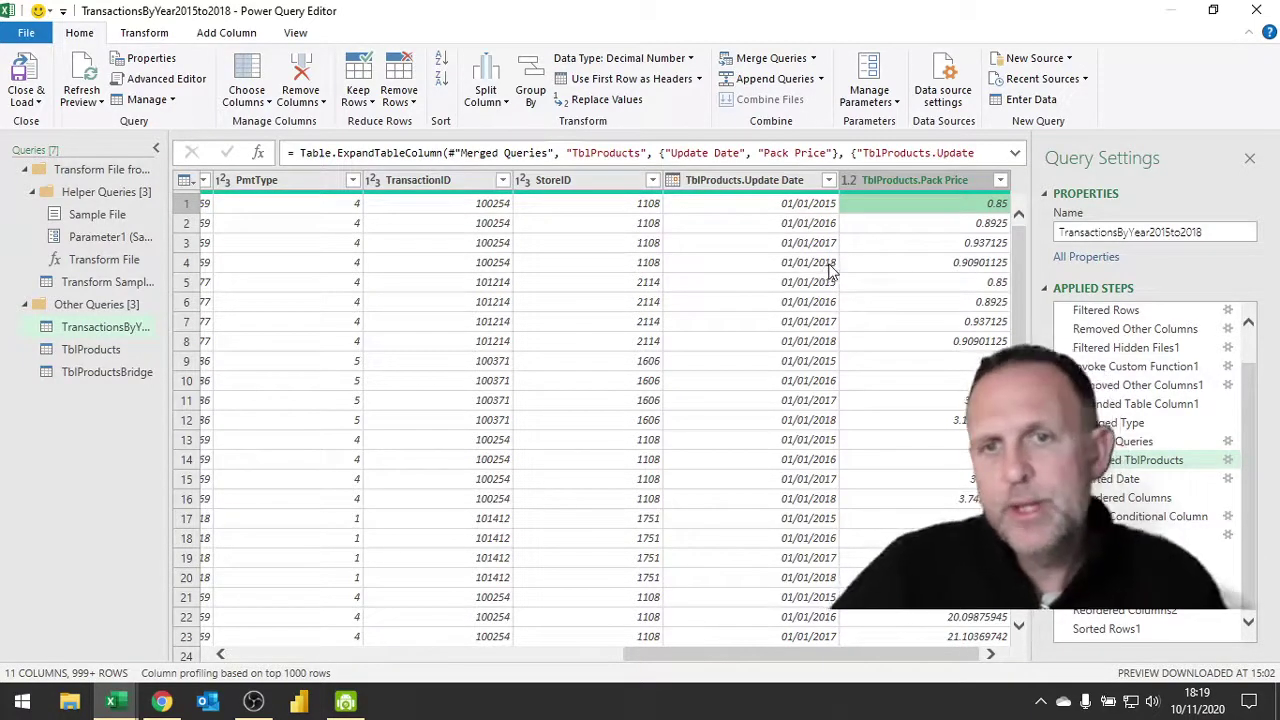
pyautogui.click(746, 178)
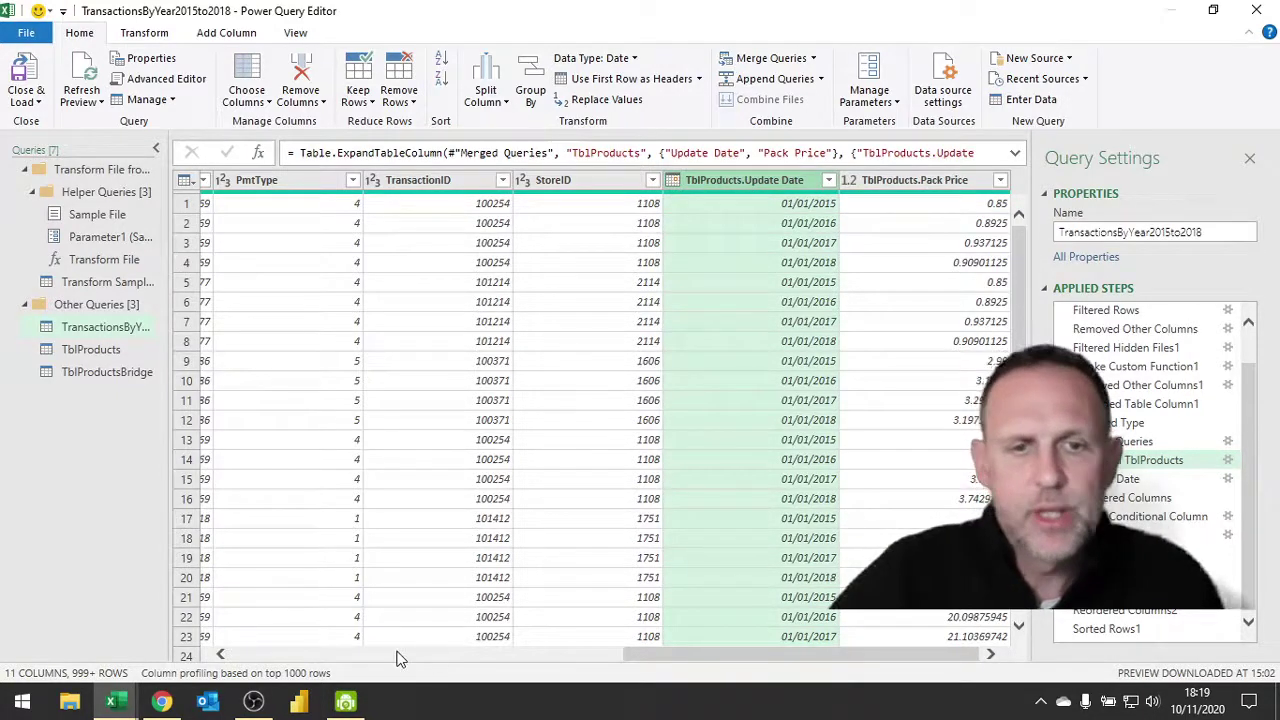
pyautogui.hscroll(-10, 397, 658)
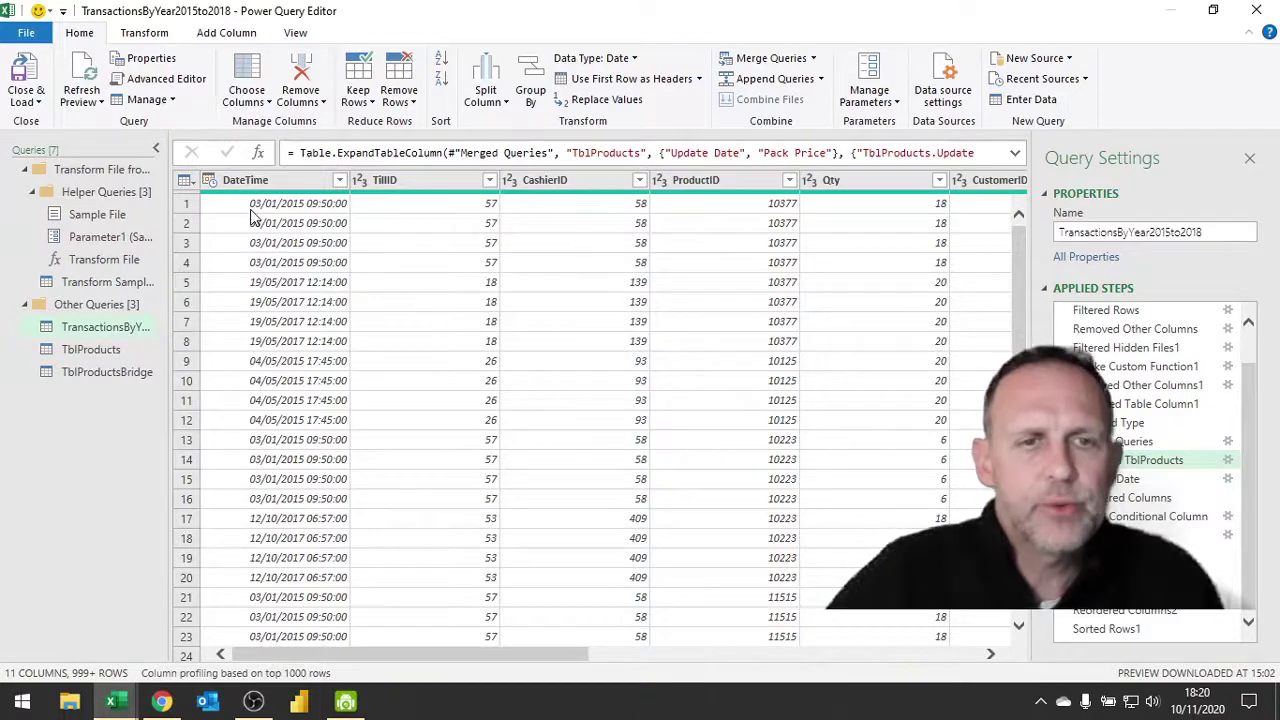
# Step: Check the Date Only option for adding a column from DateTime, without applying it
pyautogui.click(228, 35)
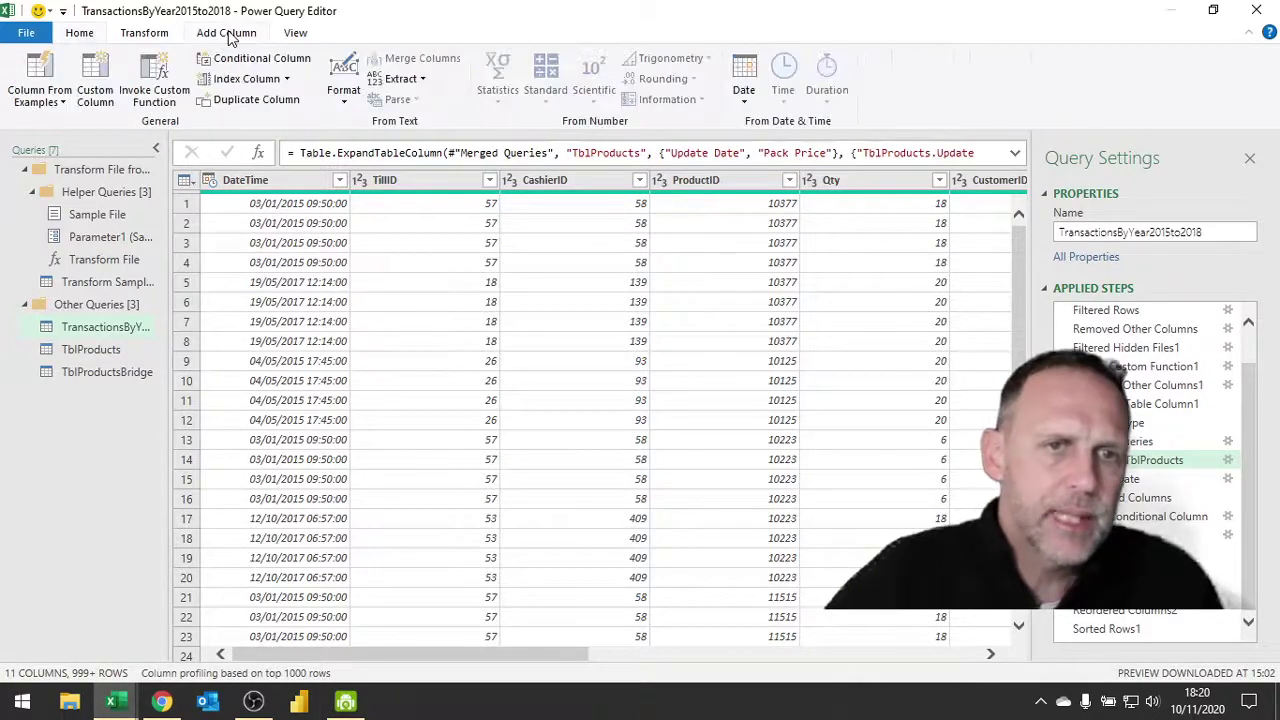
pyautogui.click(747, 110)
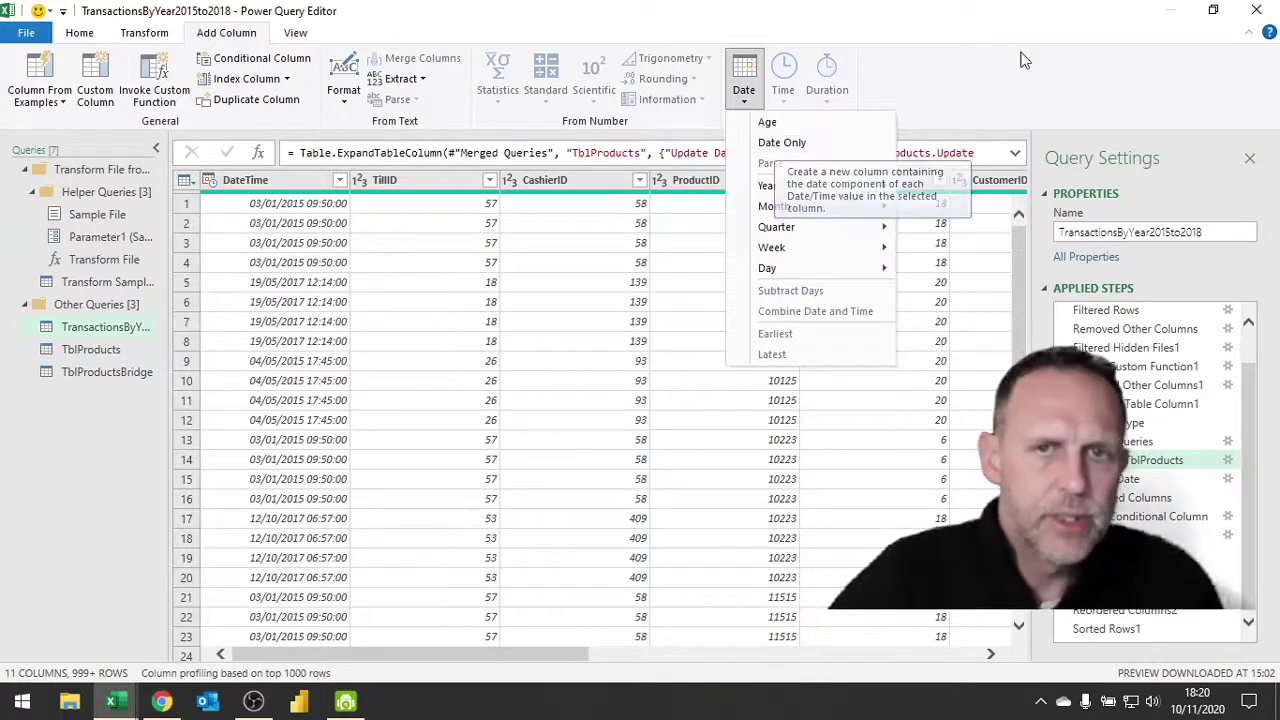
pyautogui.press('Escape')
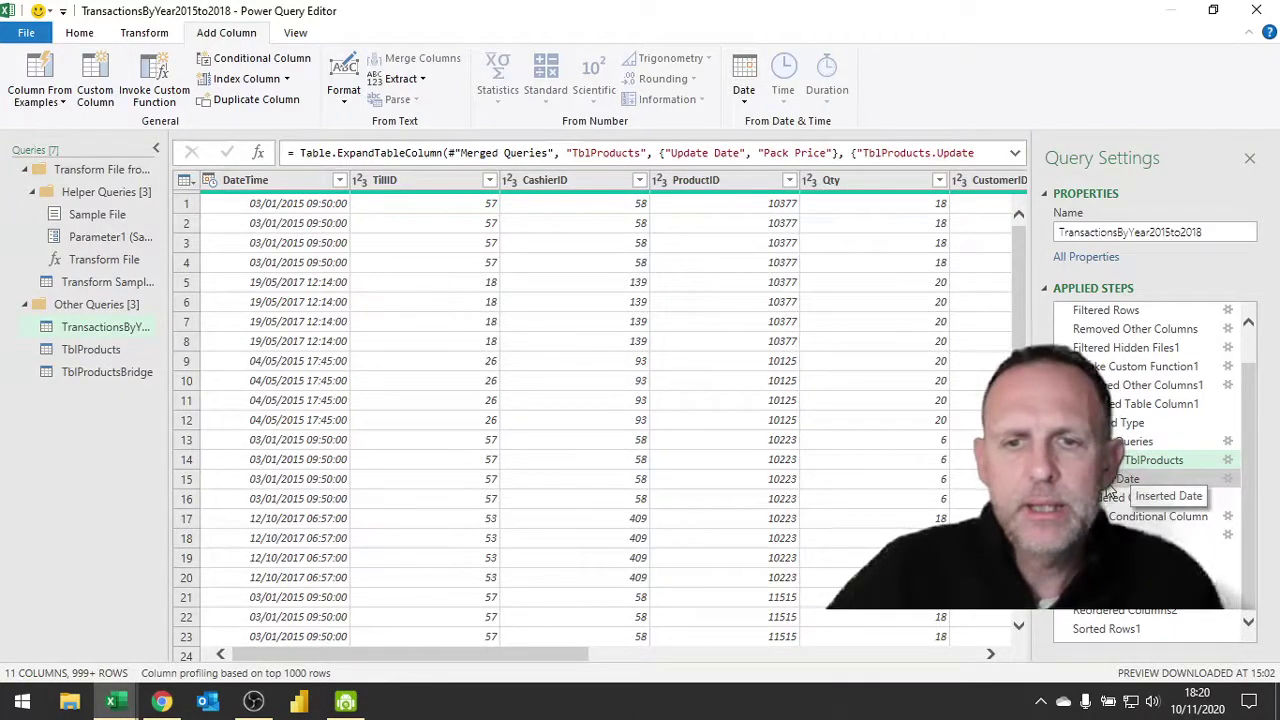
# Step: Review the Inserted Date and Reordered Columns steps and the conditional column settings for Current Price
pyautogui.click(1110, 480)
pyautogui.click(1110, 498)
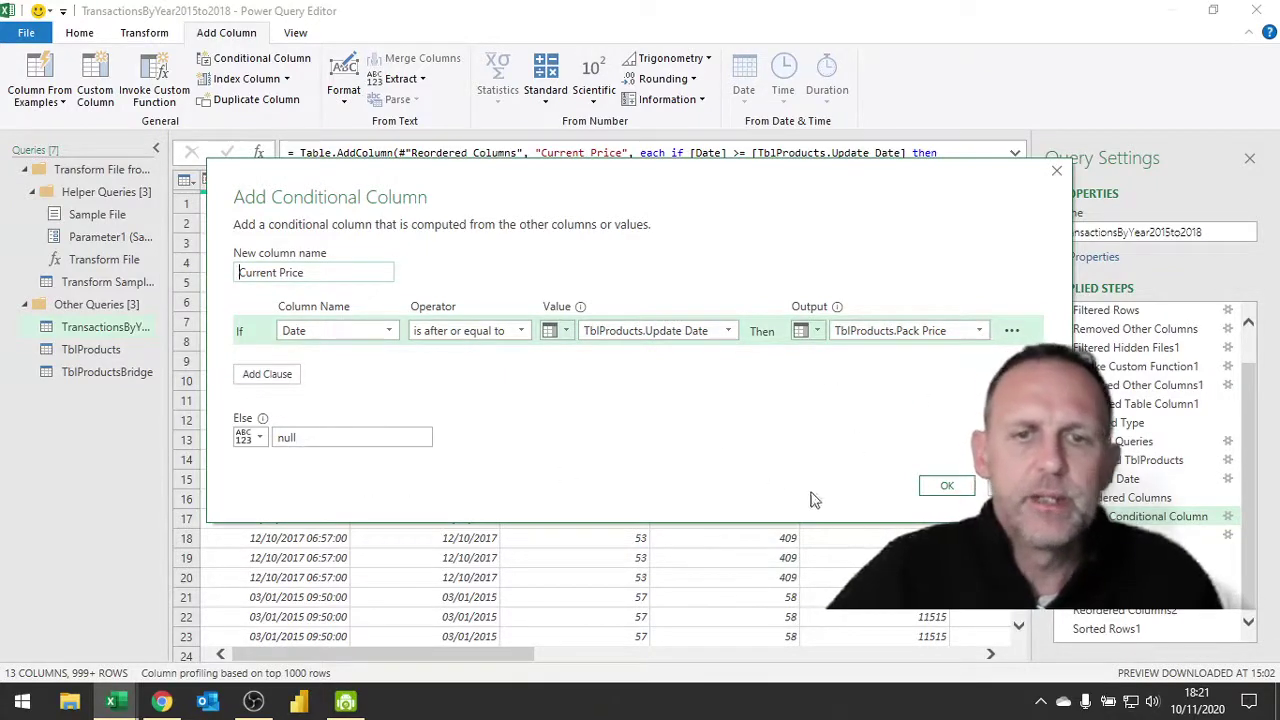
pyautogui.click(947, 488)
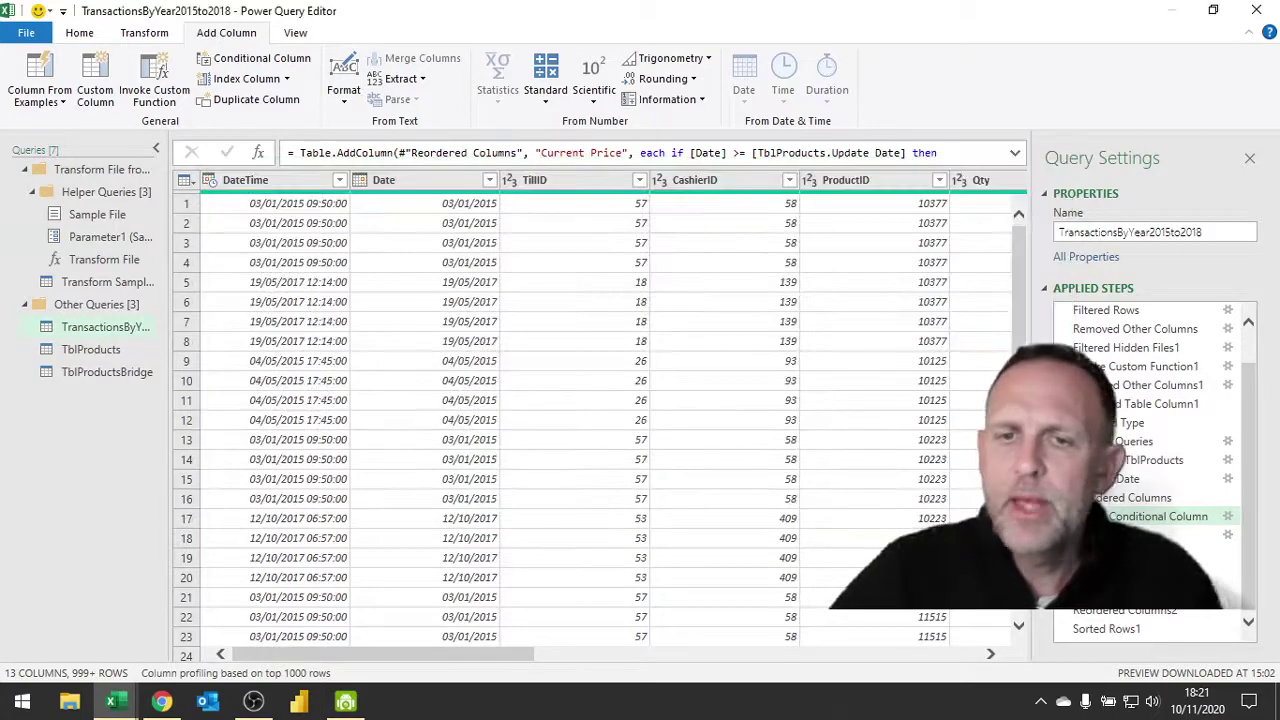
# Step: Examine the step that filters null values out of Current Price, and inspect the first row's price
pyautogui.click(942, 655)
pyautogui.click(966, 655)
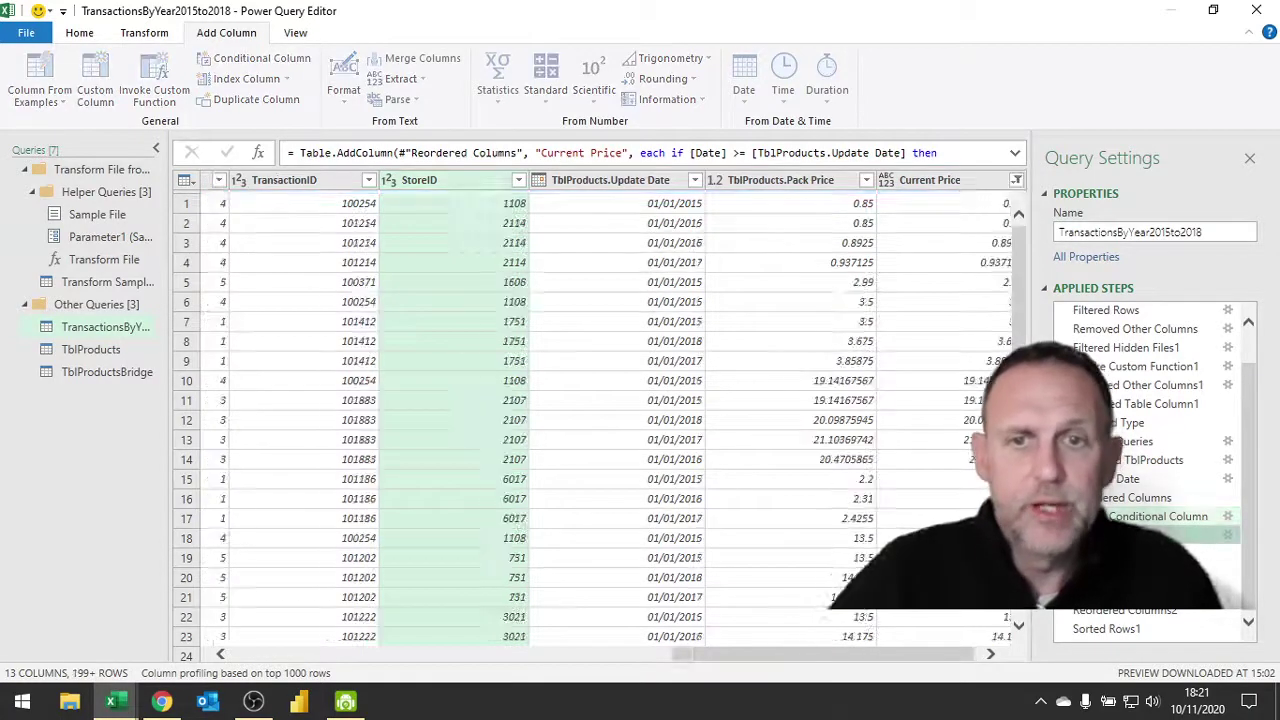
pyautogui.click(991, 654)
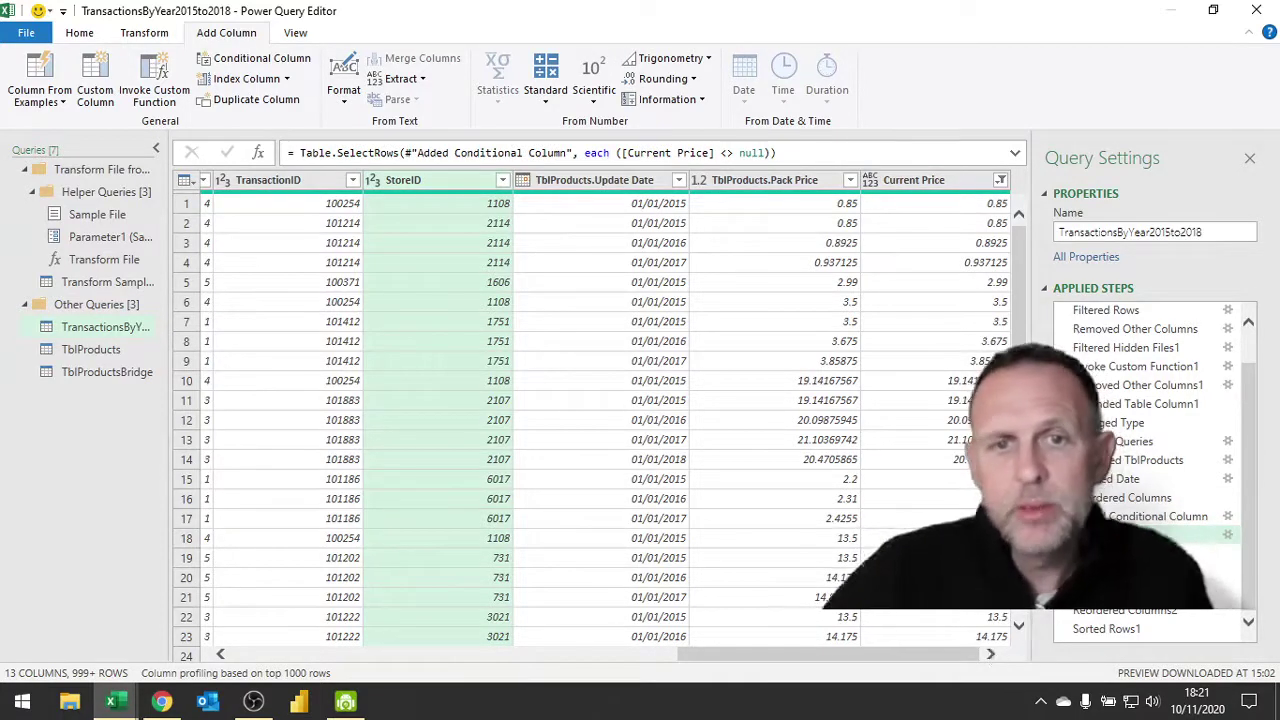
pyautogui.click(875, 205)
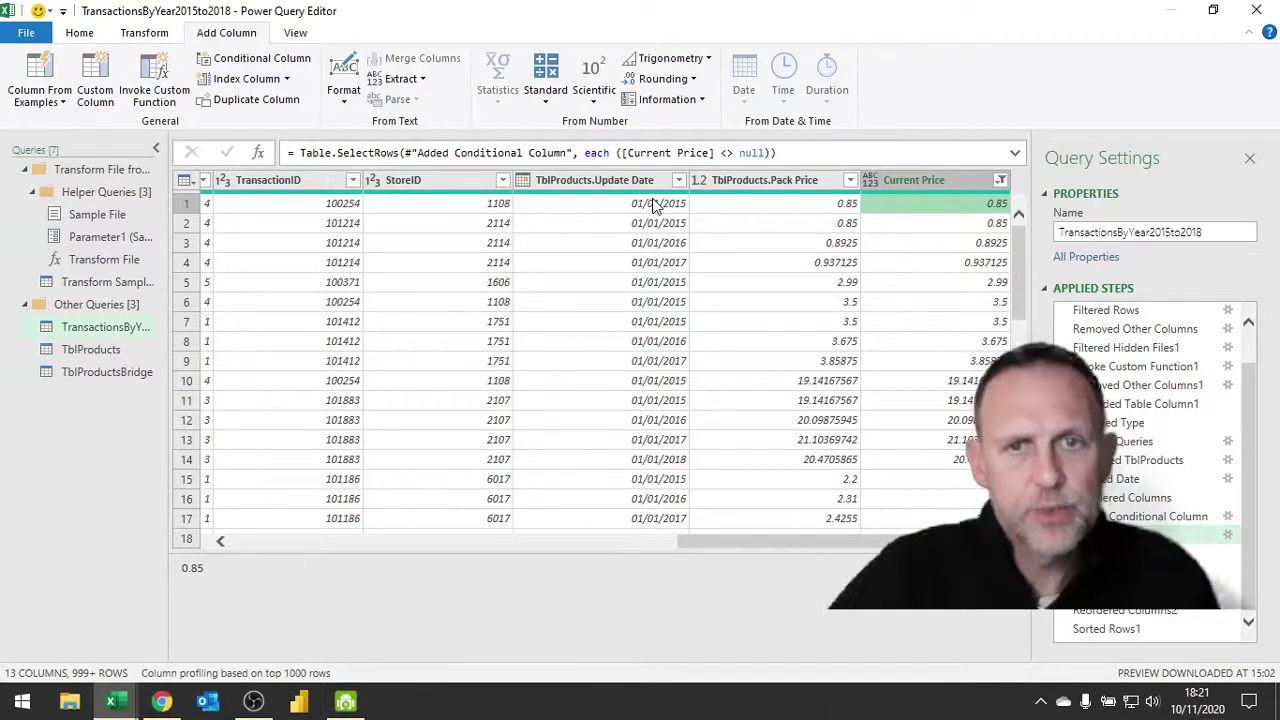
# Step: Compare the update dates in rows 2 to 4 of the filtered transactions with their Current Price values
pyautogui.click(666, 264)
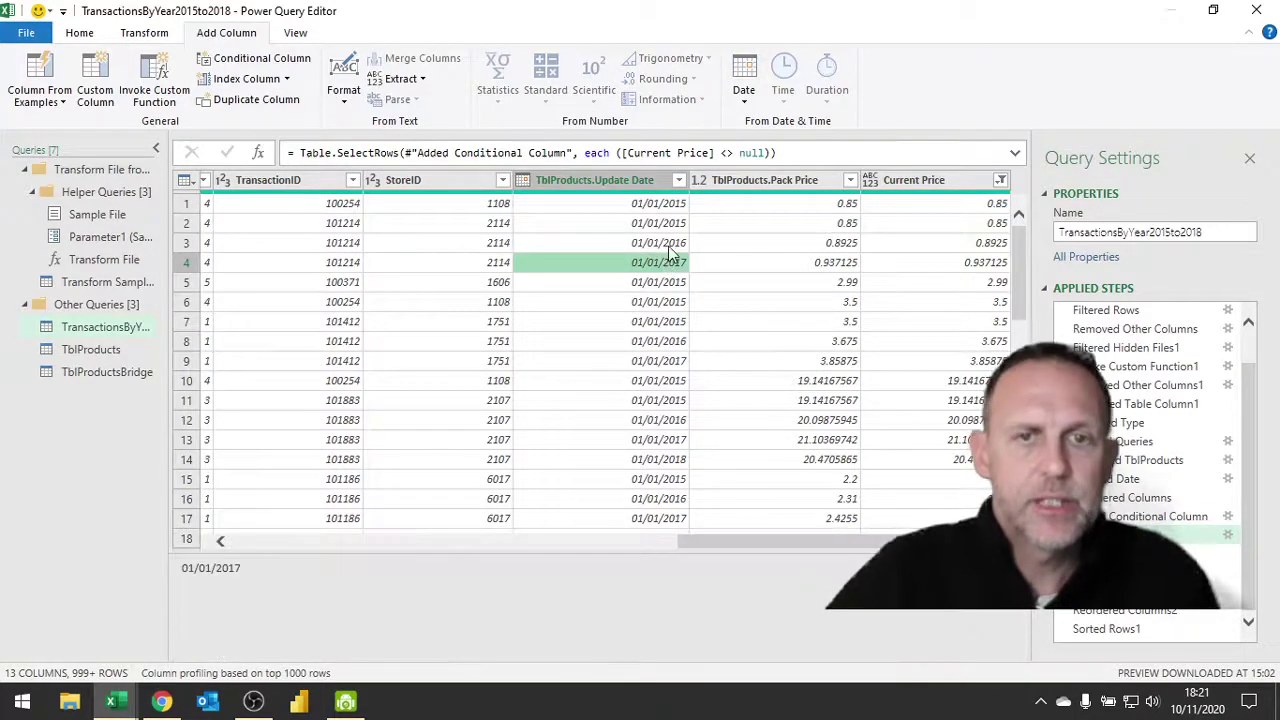
pyautogui.click(666, 243)
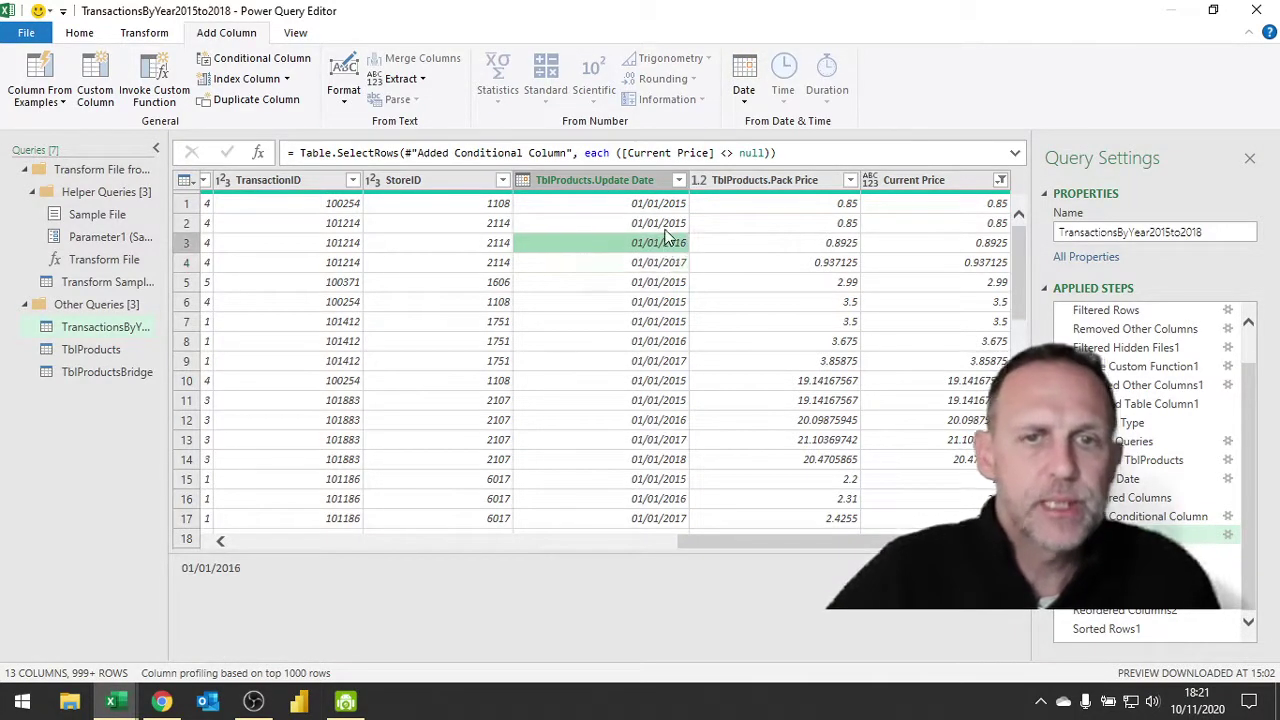
pyautogui.click(664, 224)
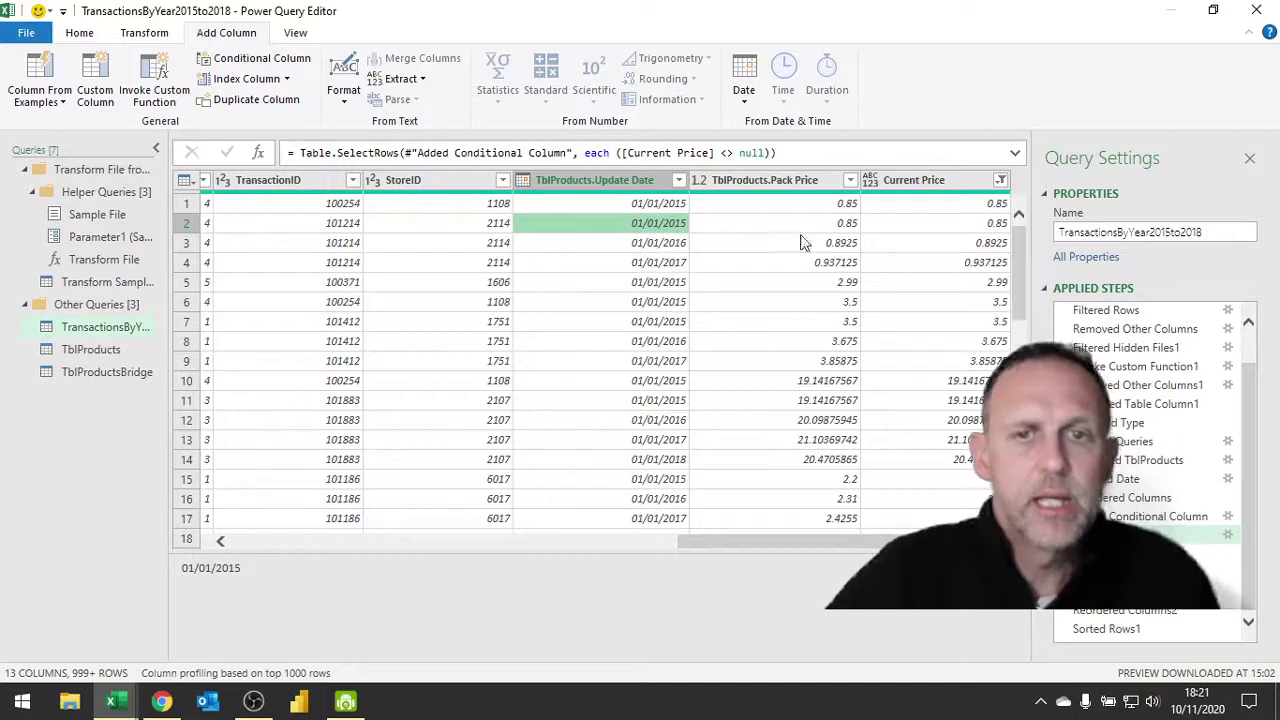
pyautogui.click(990, 224)
pyautogui.click(984, 244)
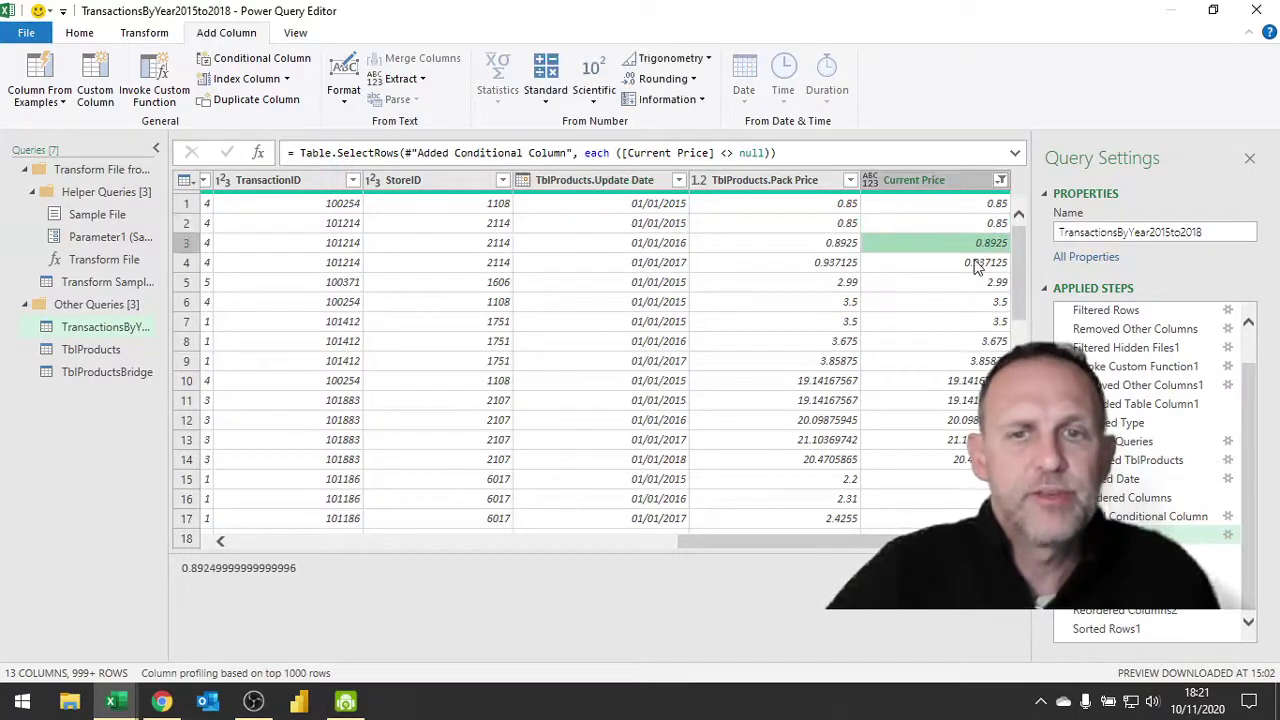
pyautogui.click(968, 260)
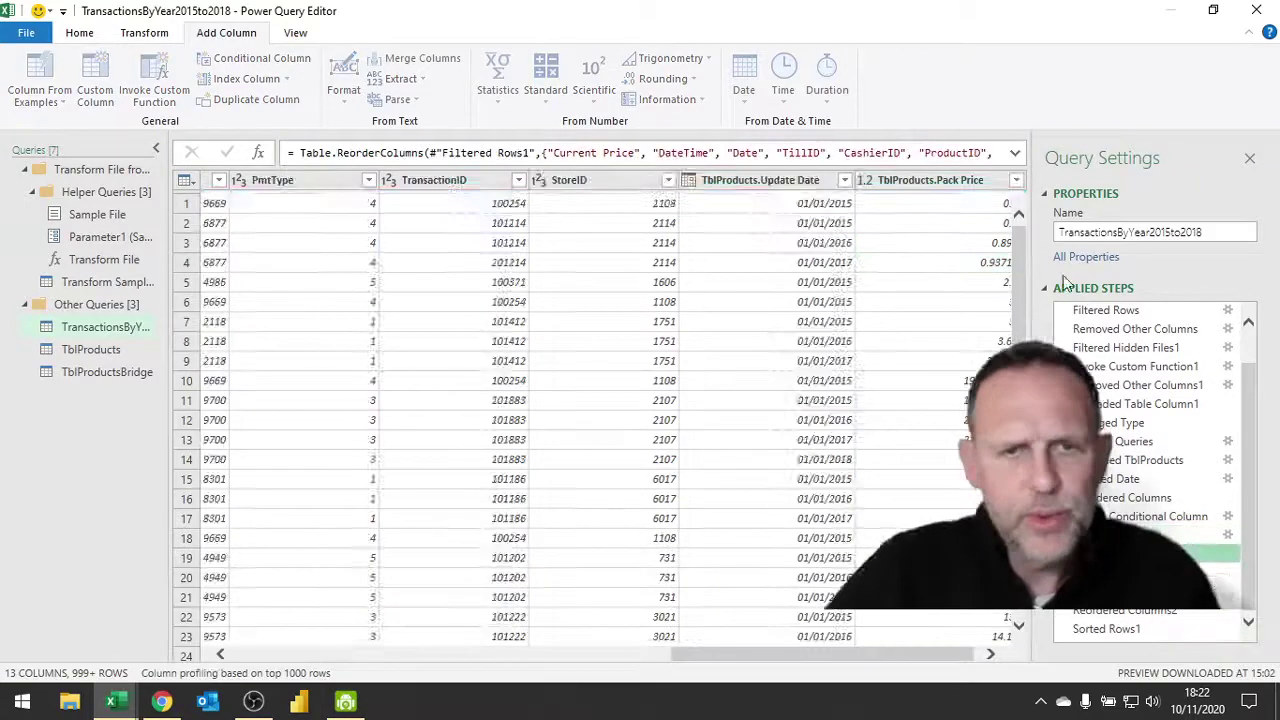
# Step: Review the remaining applied steps from Reordered Columns1 to Sorted Rows1, including the descending Update Date sort and the duplicate removal
pyautogui.click(366, 656)
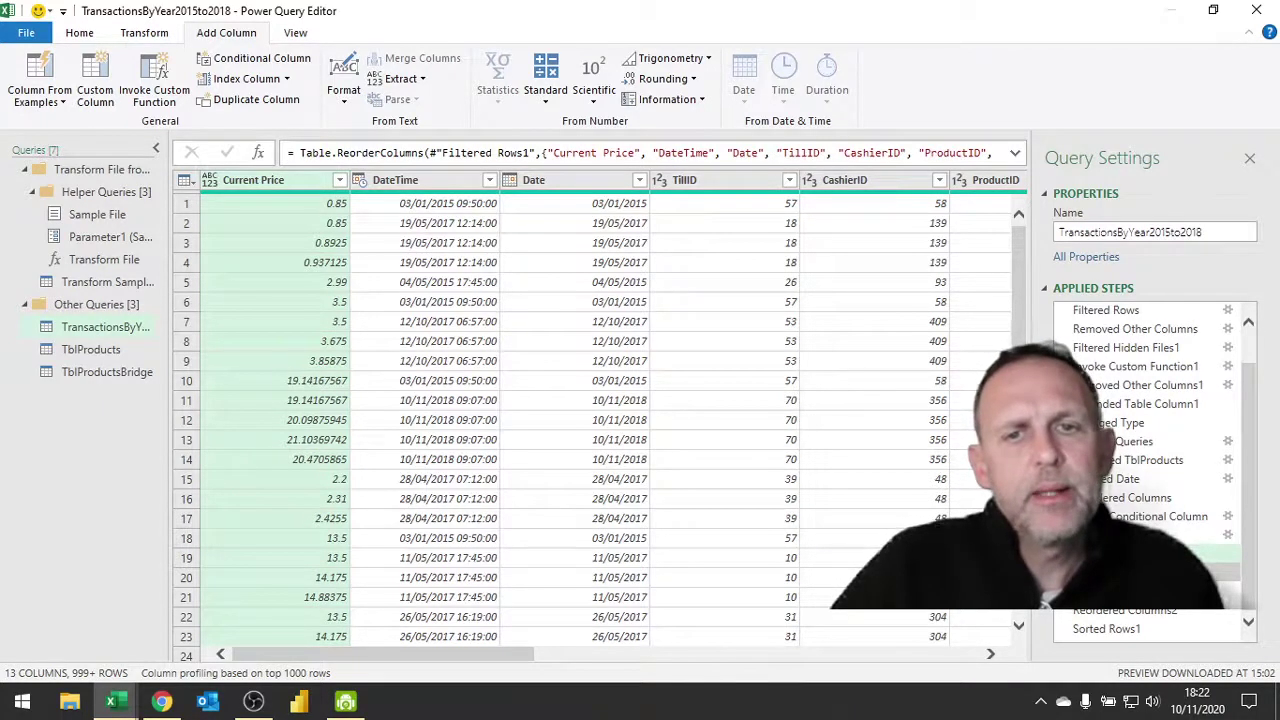
pyautogui.click(1130, 572)
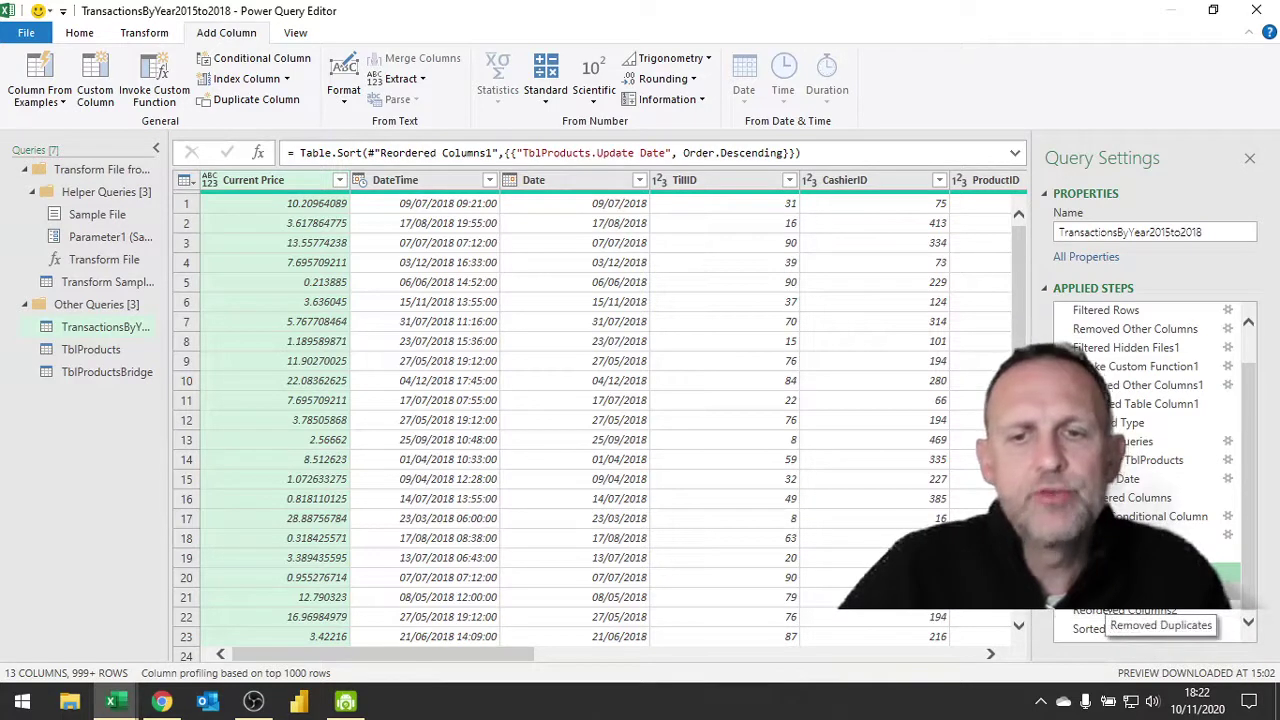
pyautogui.click(1140, 605)
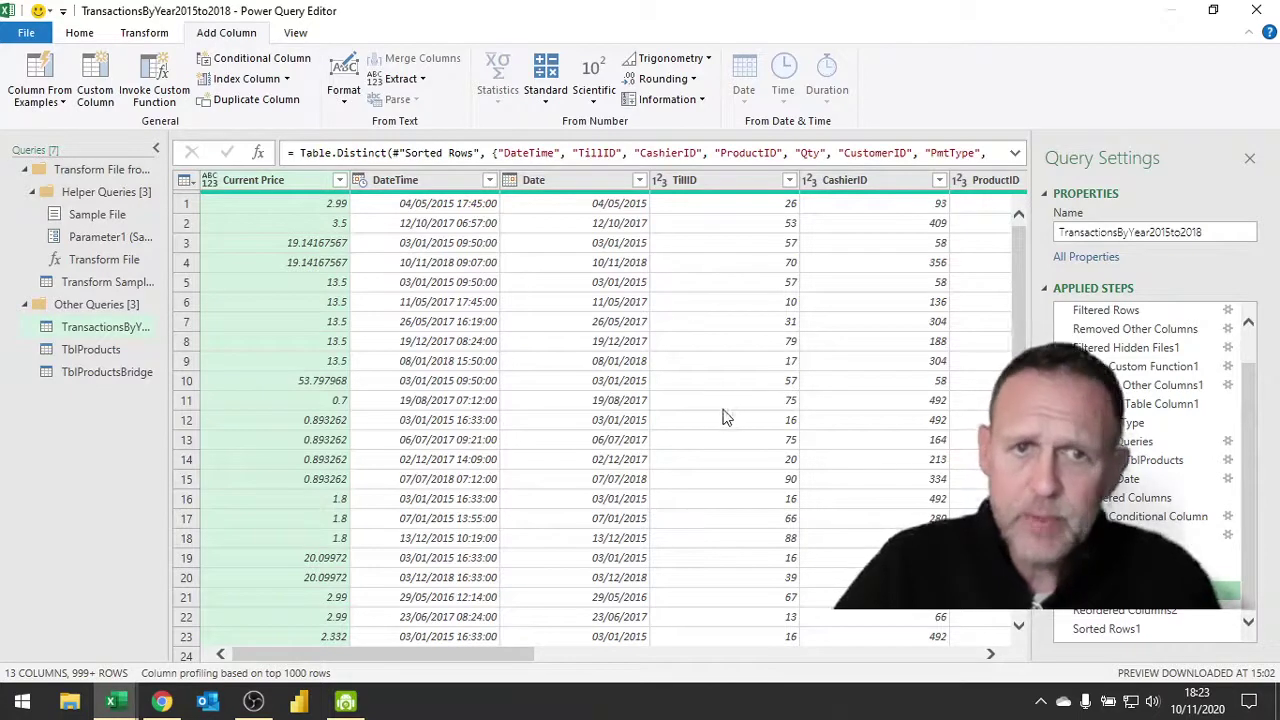
pyautogui.click(505, 153)
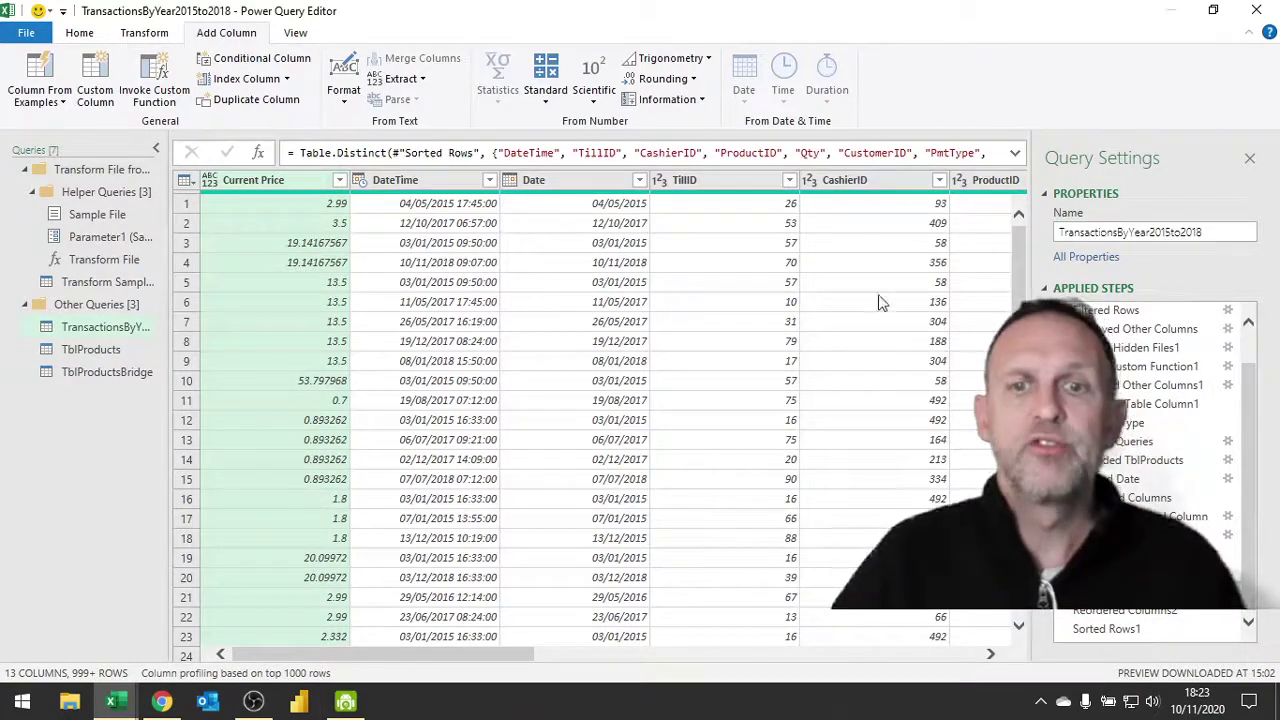
pyautogui.click(1117, 612)
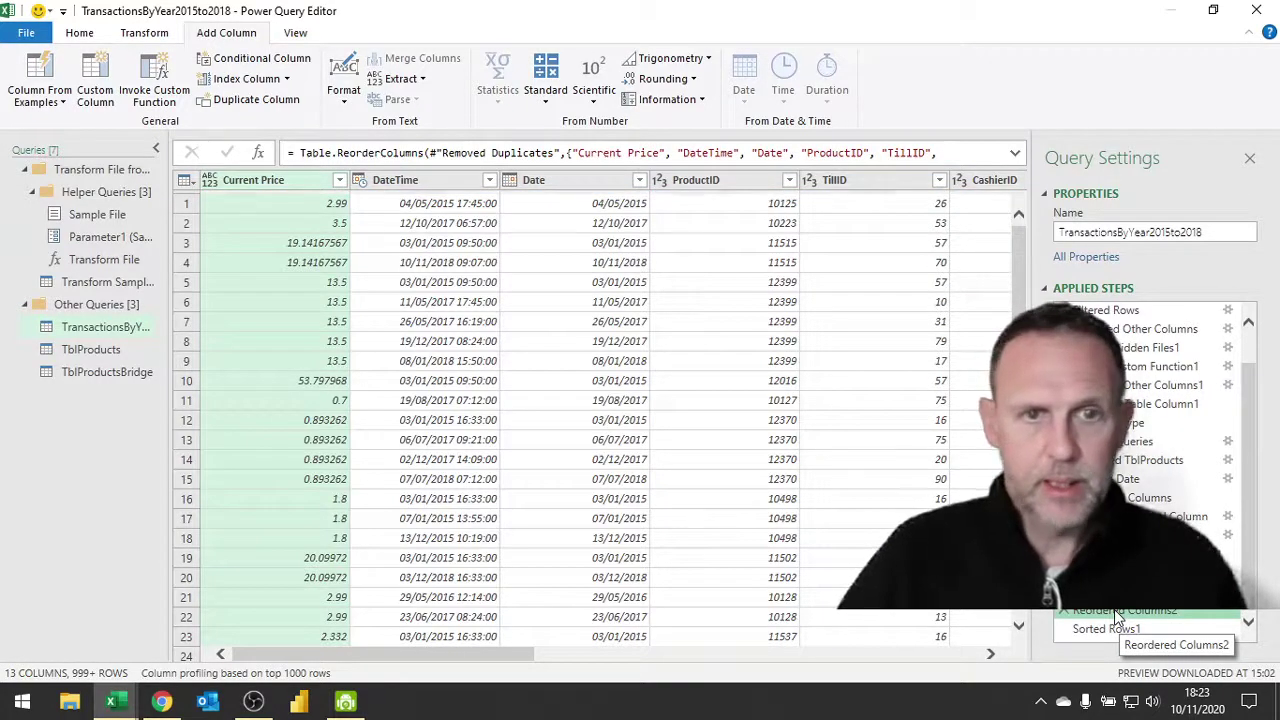
pyautogui.click(1089, 626)
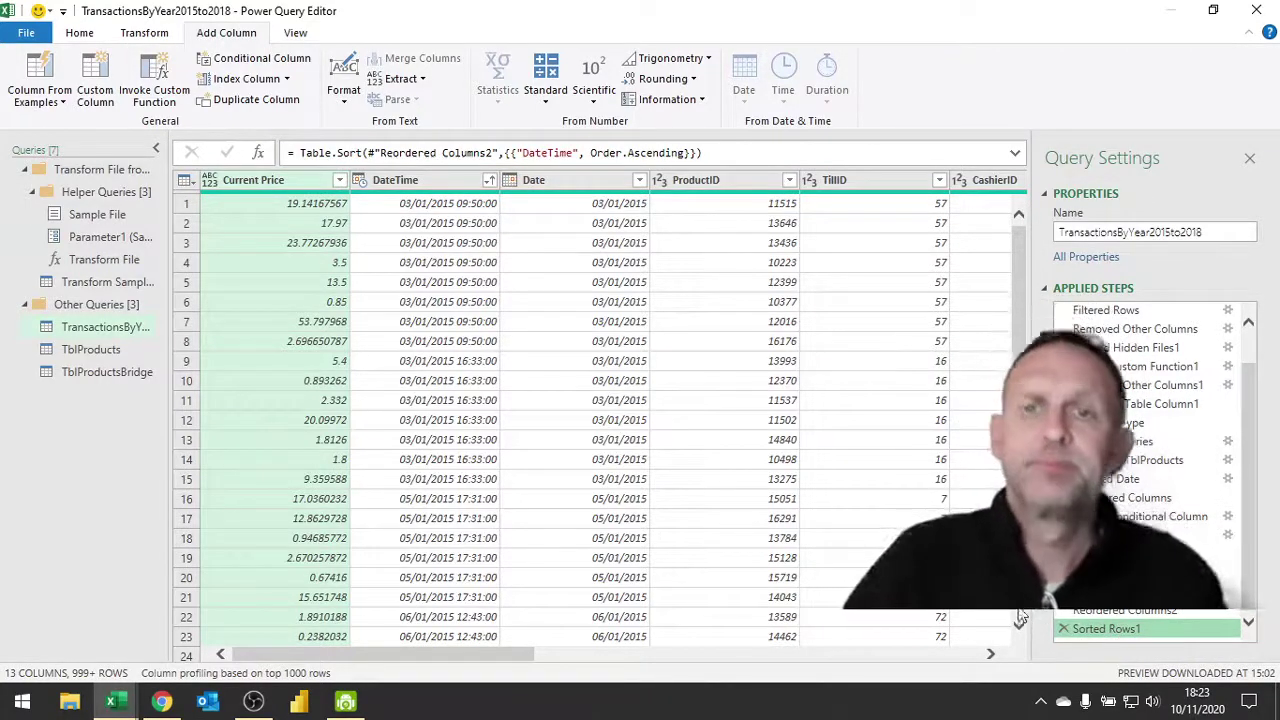
pyautogui.hscroll(5, 951, 655)
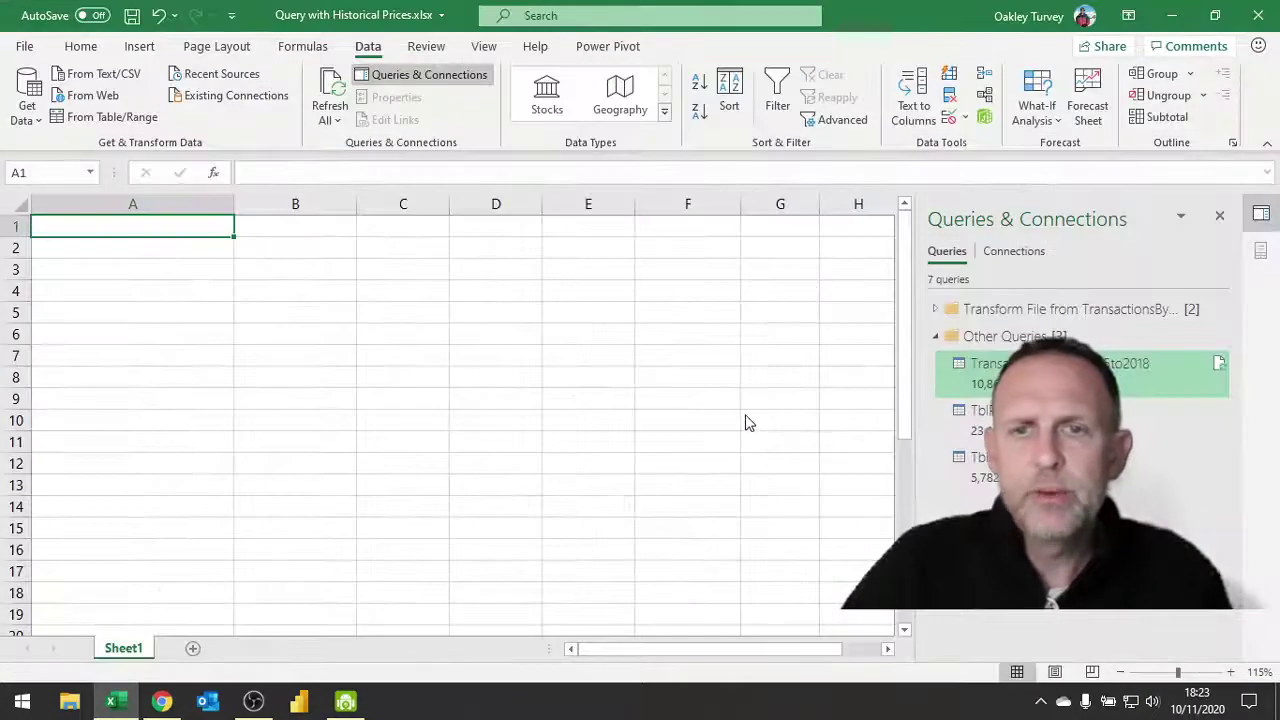
# Step: Open the data model in Power Pivot and inspect the Line Total formula in TransactionsByYear2015to2018, especially its Current Price reference
pyautogui.click(985, 118)
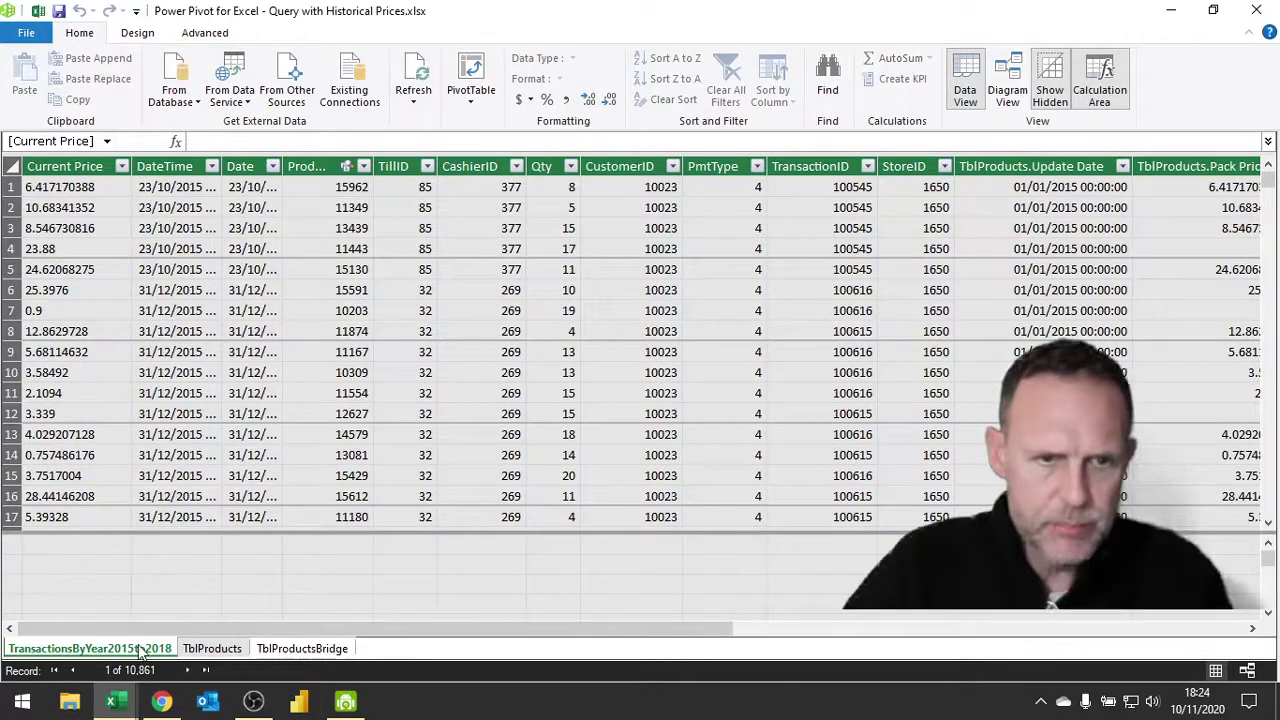
pyautogui.click(1140, 630)
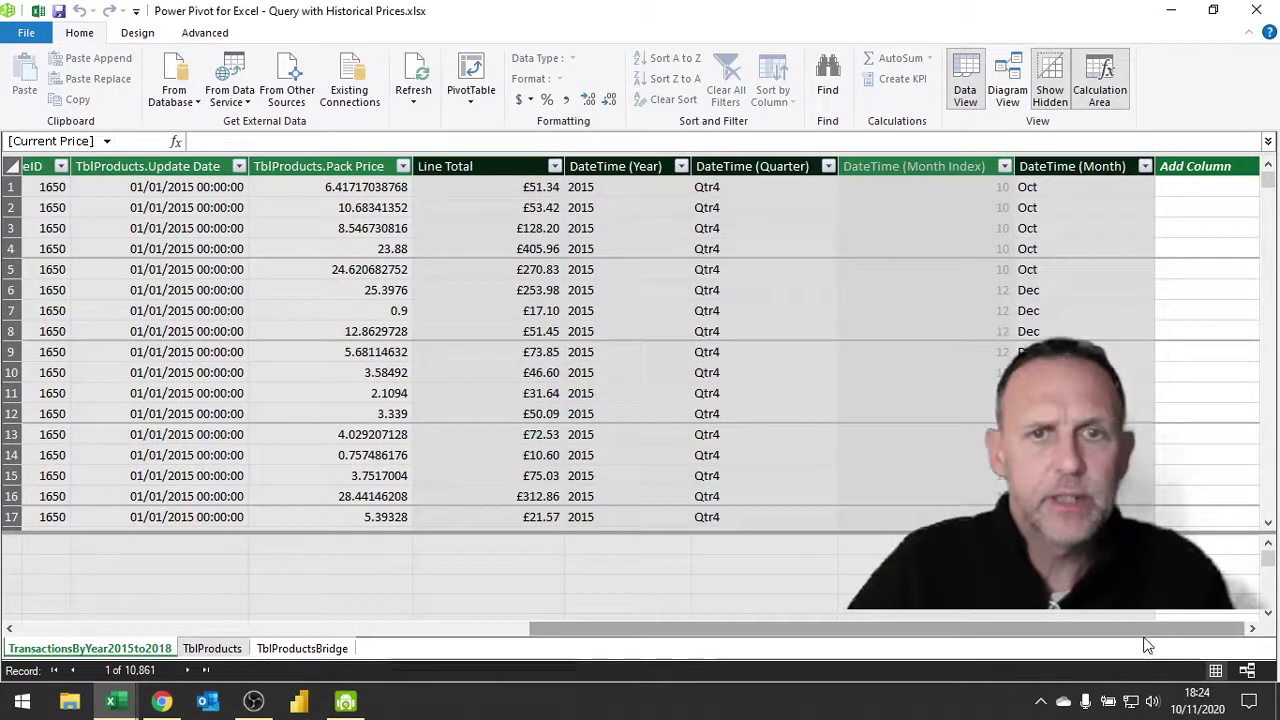
pyautogui.click(534, 188)
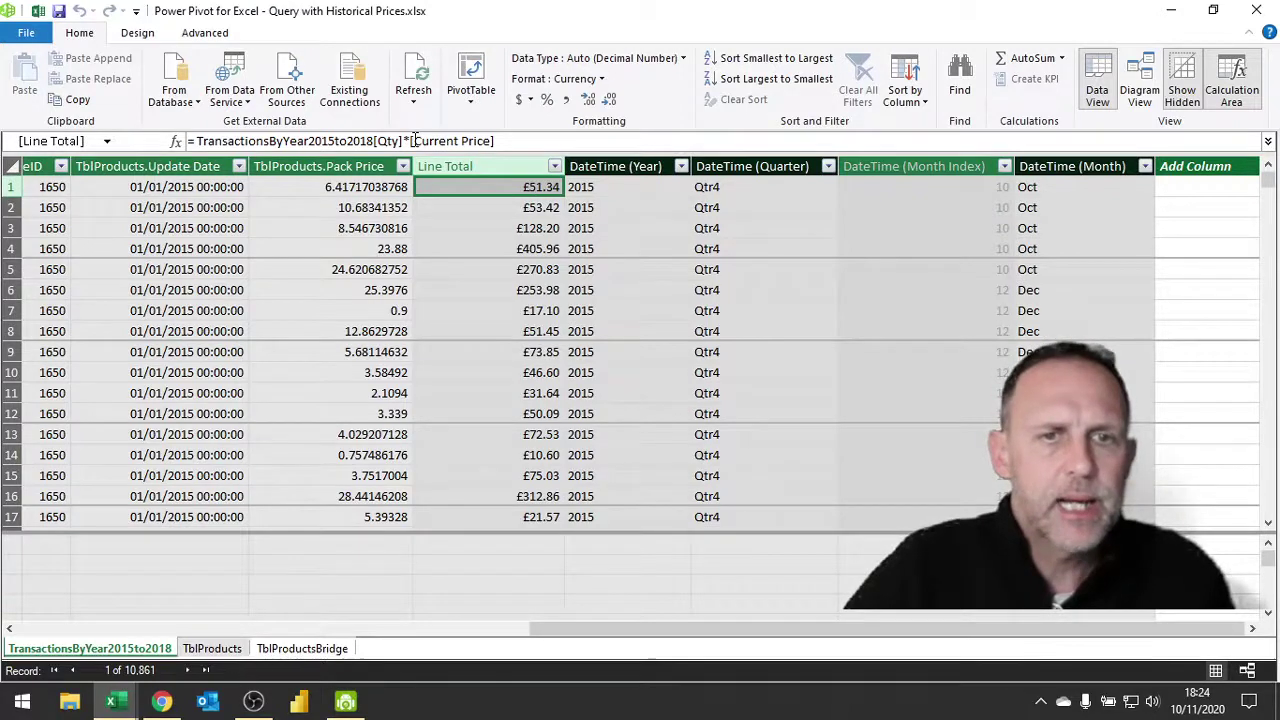
pyautogui.moveTo(413, 141); pyautogui.dragTo(497, 143)
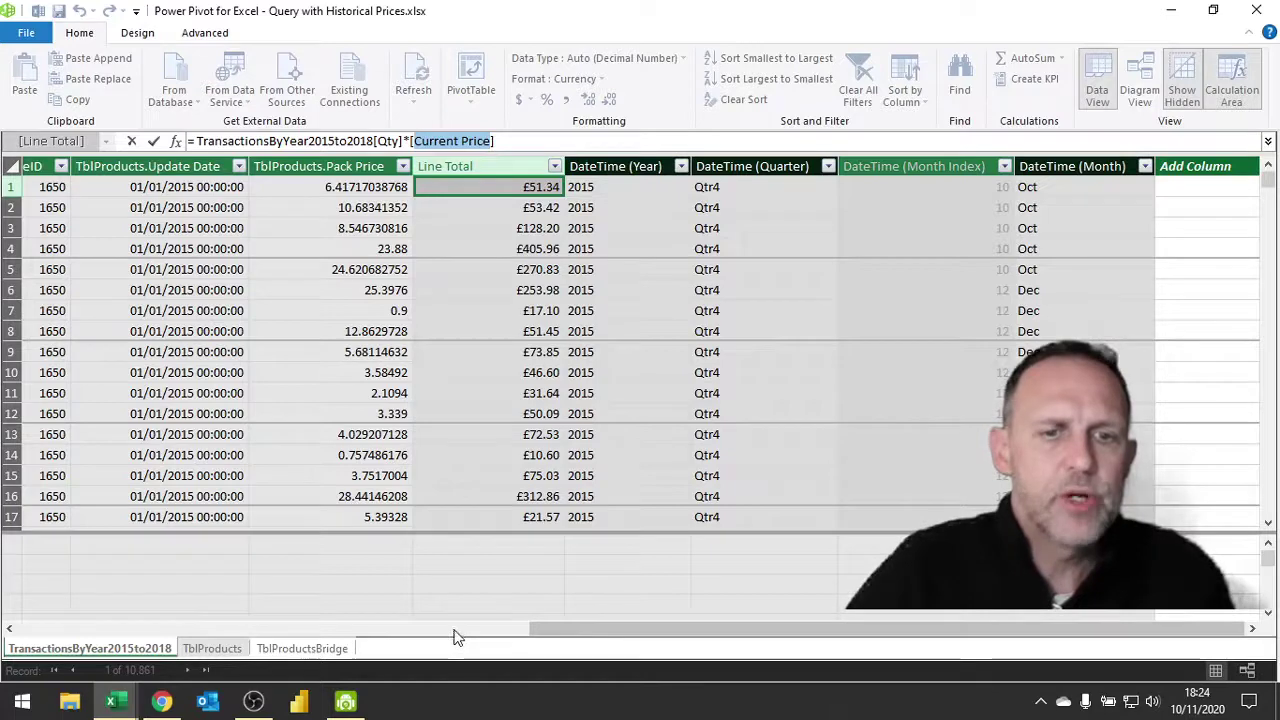
# Step: Examine the first row's Current Price and Qty and the Line Total column, and return to the Excel worksheet
pyautogui.moveTo(630, 628); pyautogui.dragTo(282, 627)
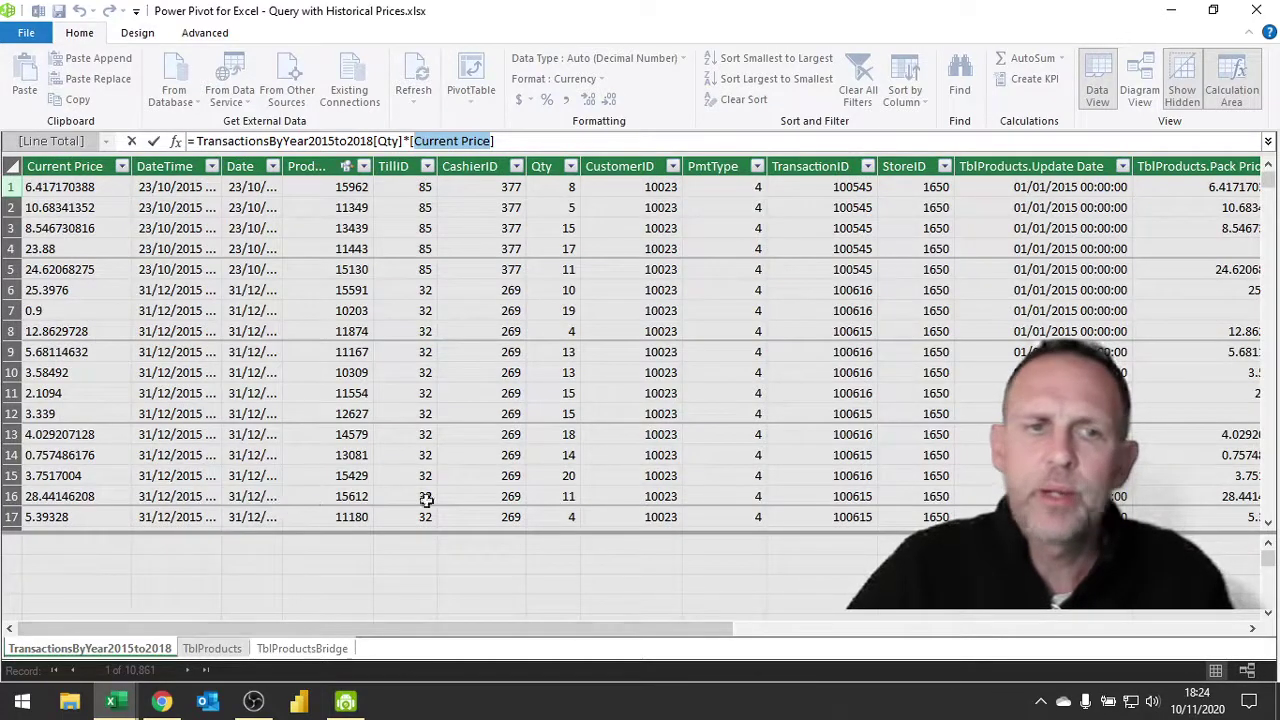
pyautogui.click(45, 188)
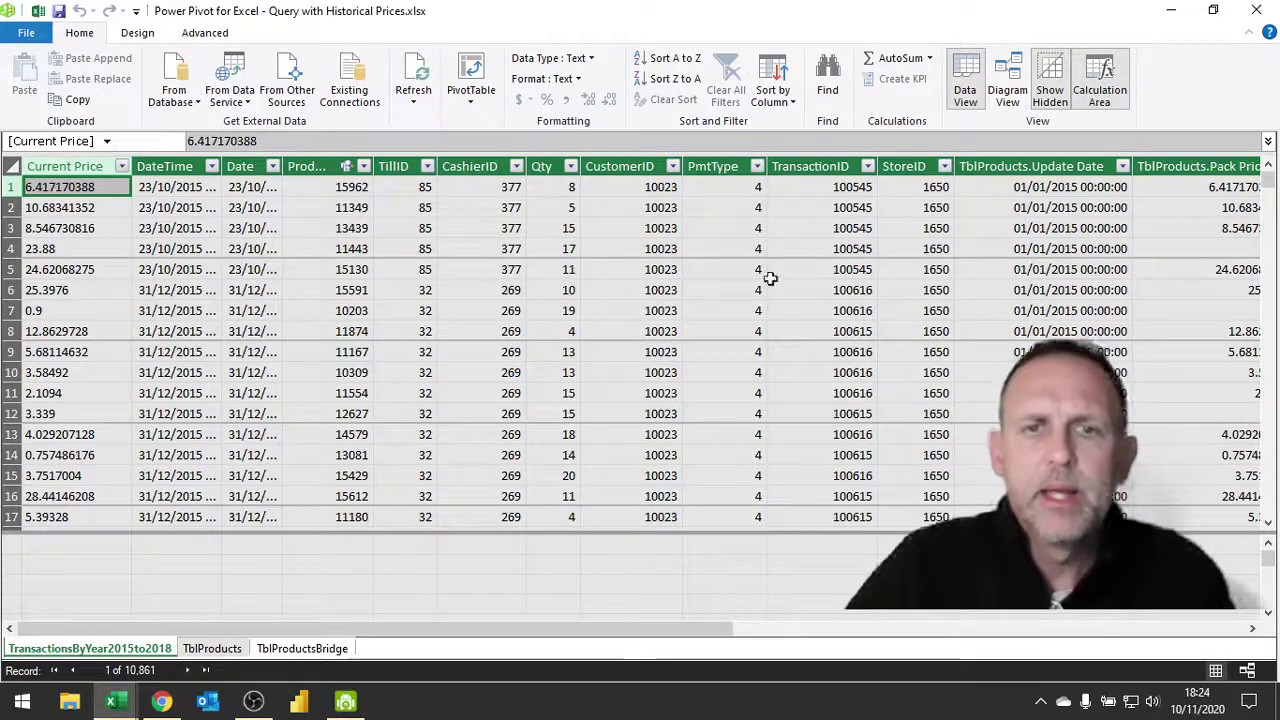
pyautogui.click(569, 188)
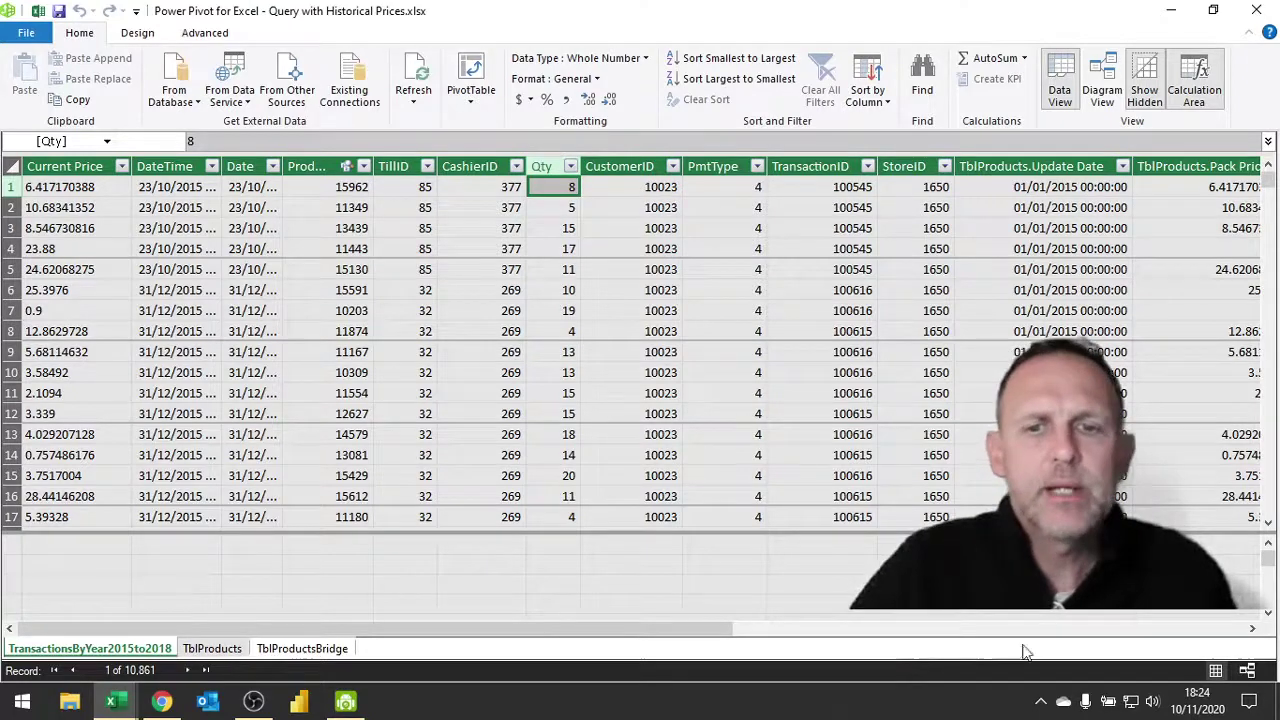
pyautogui.click(1071, 628)
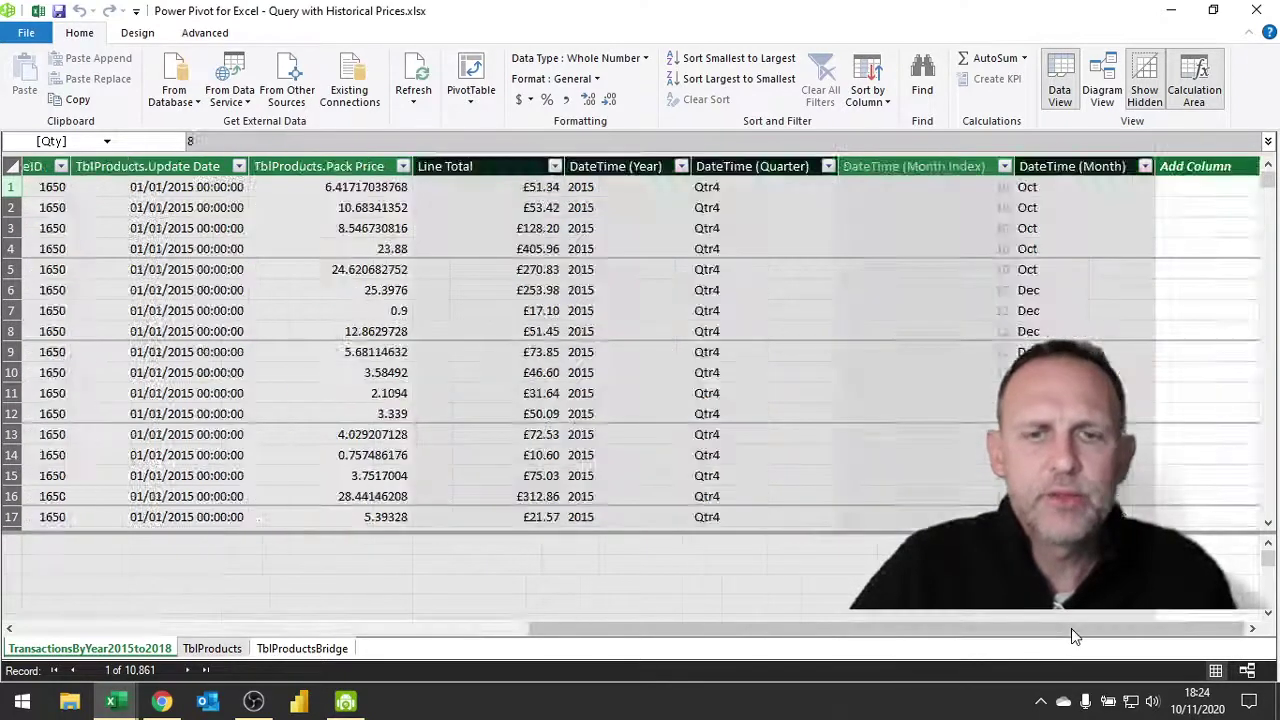
pyautogui.click(485, 166)
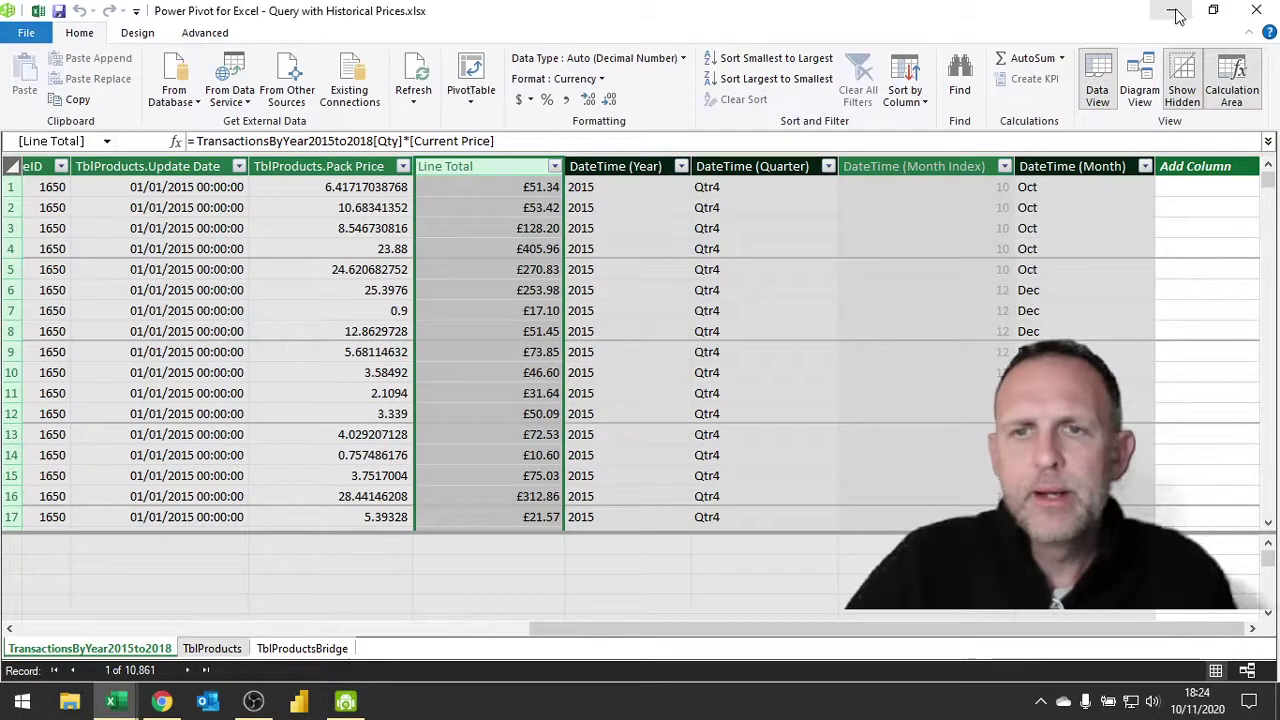
pyautogui.click(1256, 10)
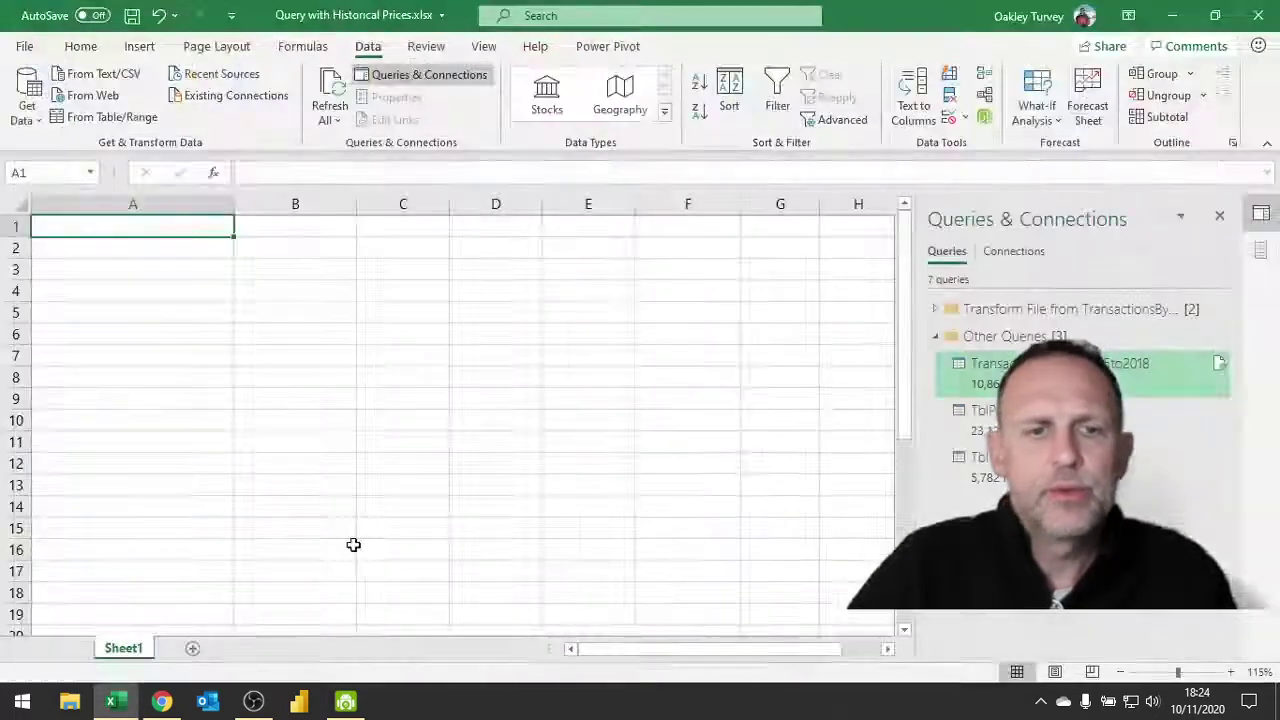
# Step: Insert a data model PivotTable at cell A2 of Sheet1 with Food Category from TblProductsBridge as its rows
pyautogui.click(116, 252)
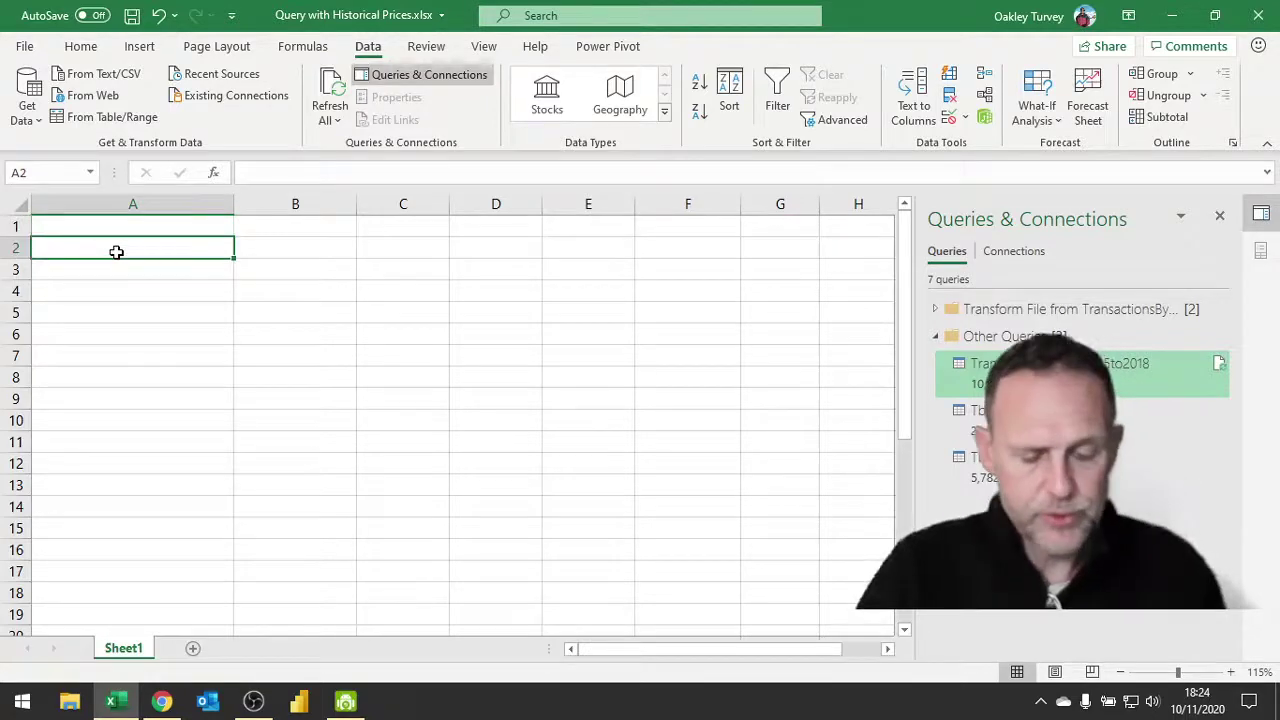
pyautogui.hotkey('alt', 'n')
pyautogui.press('v')
pyautogui.press('Return')
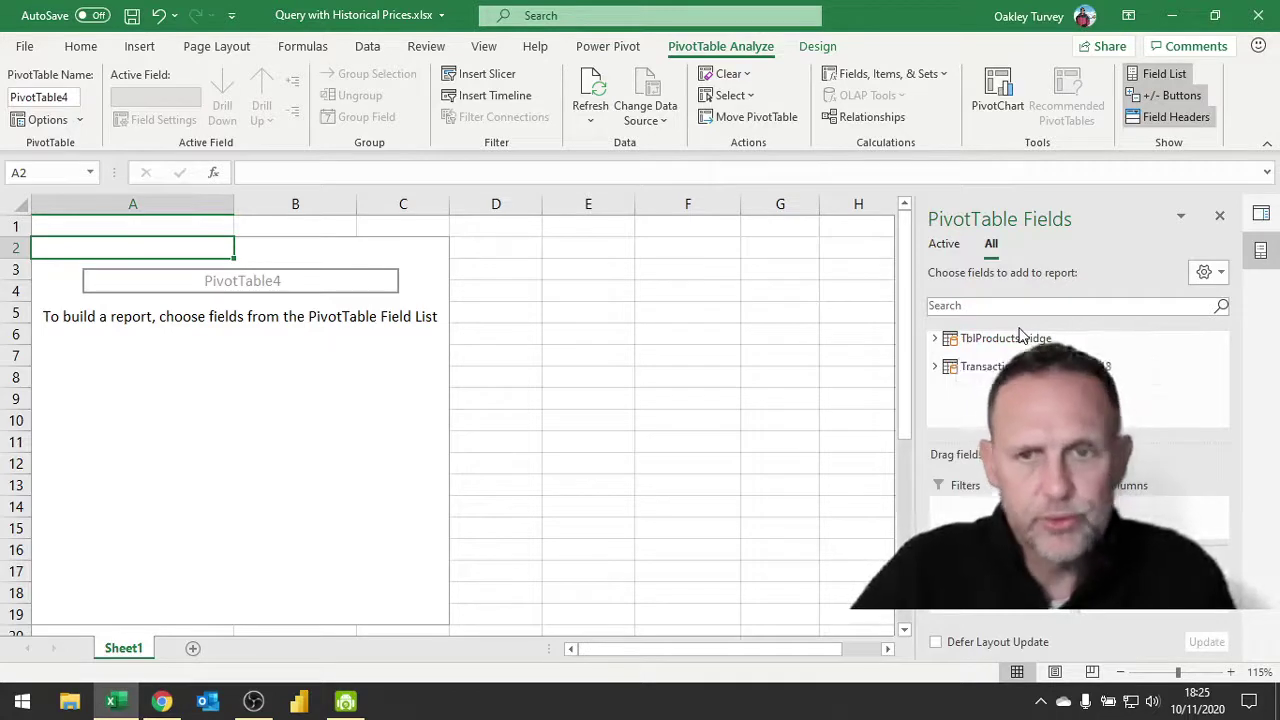
pyautogui.click(934, 341)
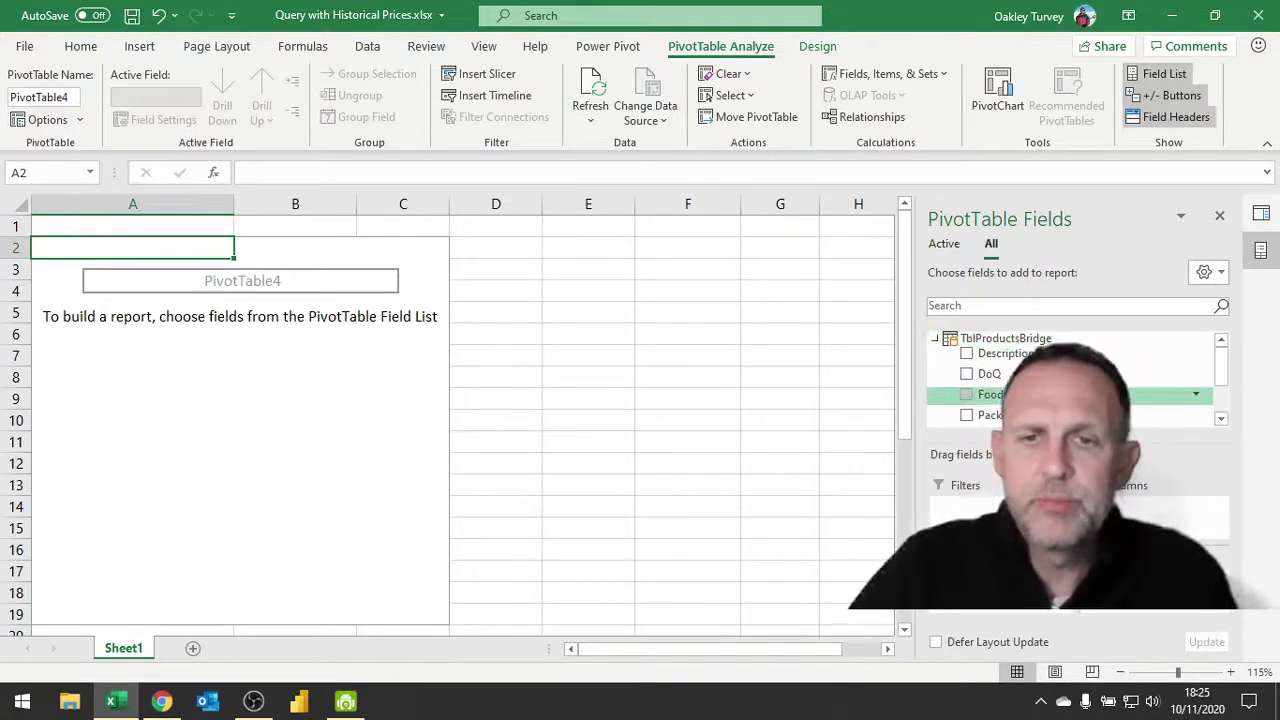
pyautogui.click(1015, 394)
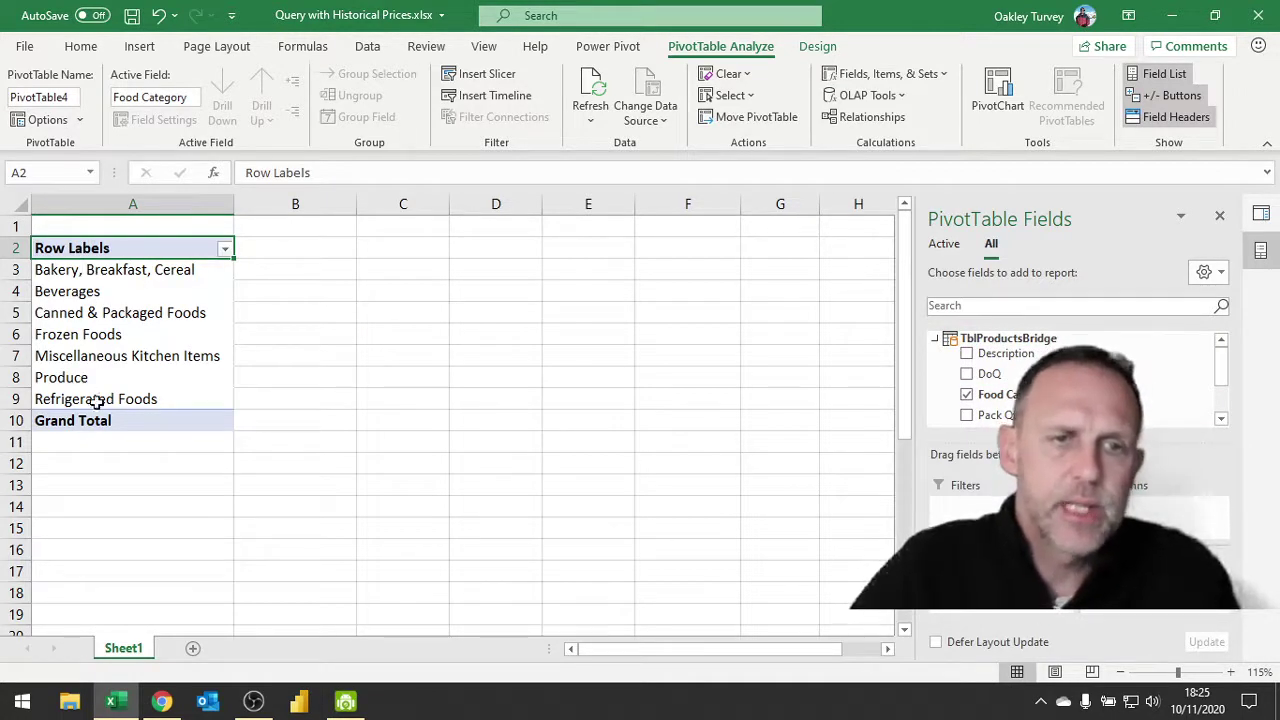
# Step: Add Line Total from the transactions table to the PivotTable as a summed value
pyautogui.click(935, 341)
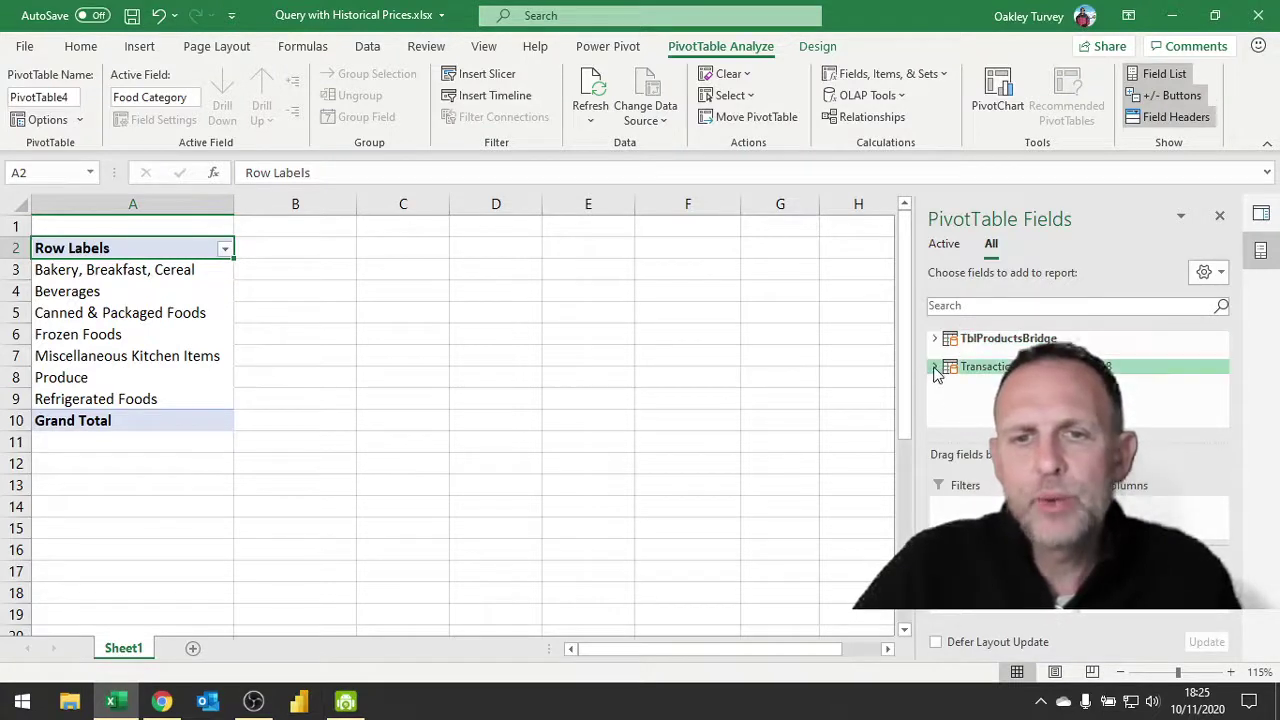
pyautogui.click(935, 367)
pyautogui.scroll(-3, 1050, 370)
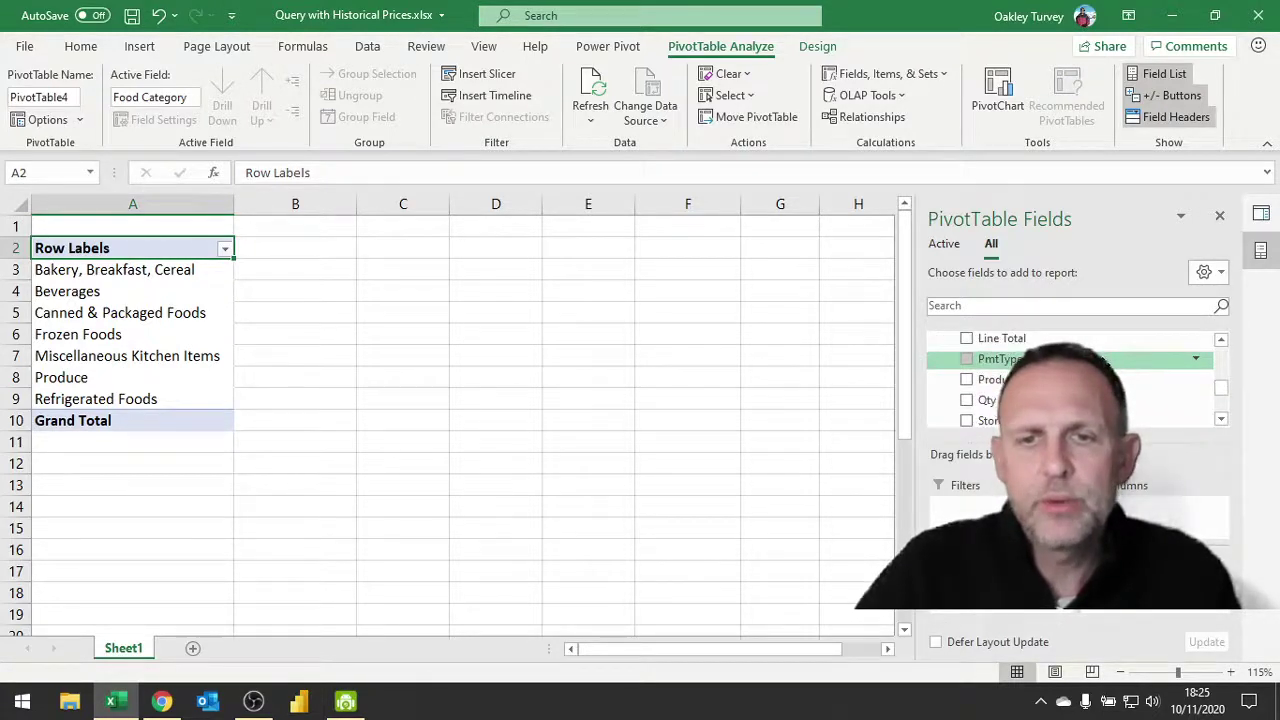
pyautogui.scroll(2, 1075, 380)
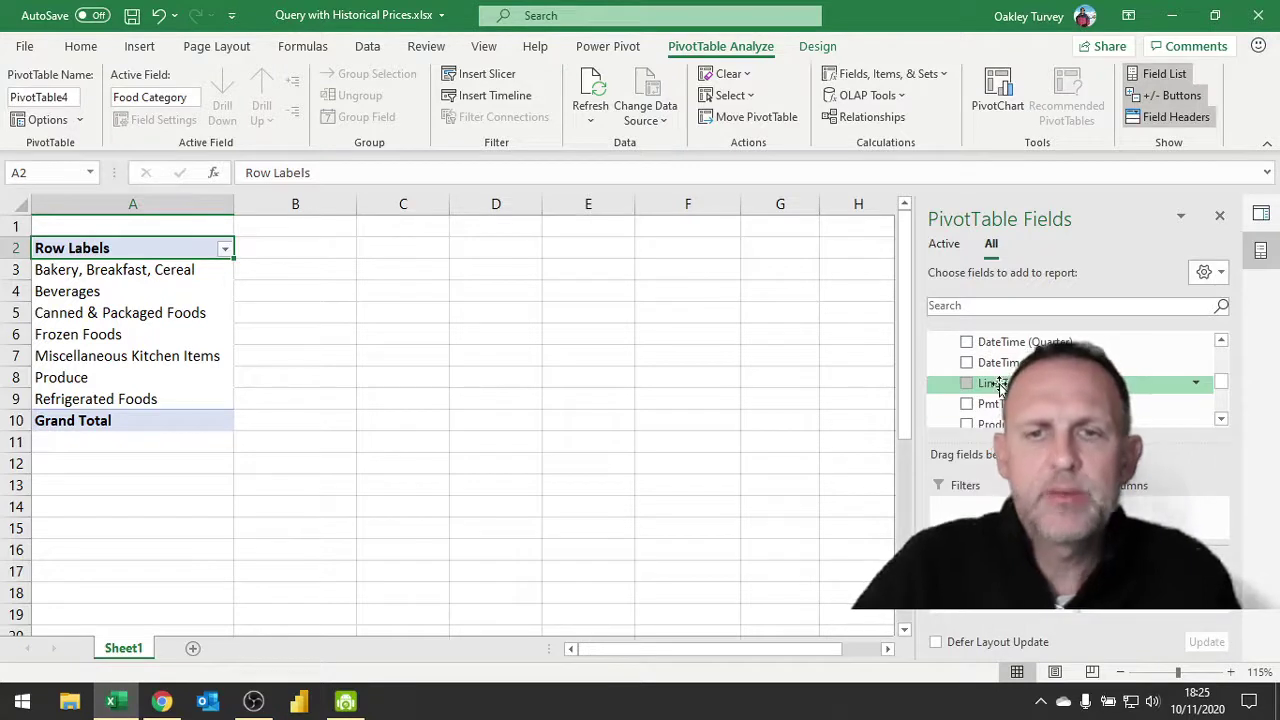
pyautogui.scroll(-1, 1000, 388)
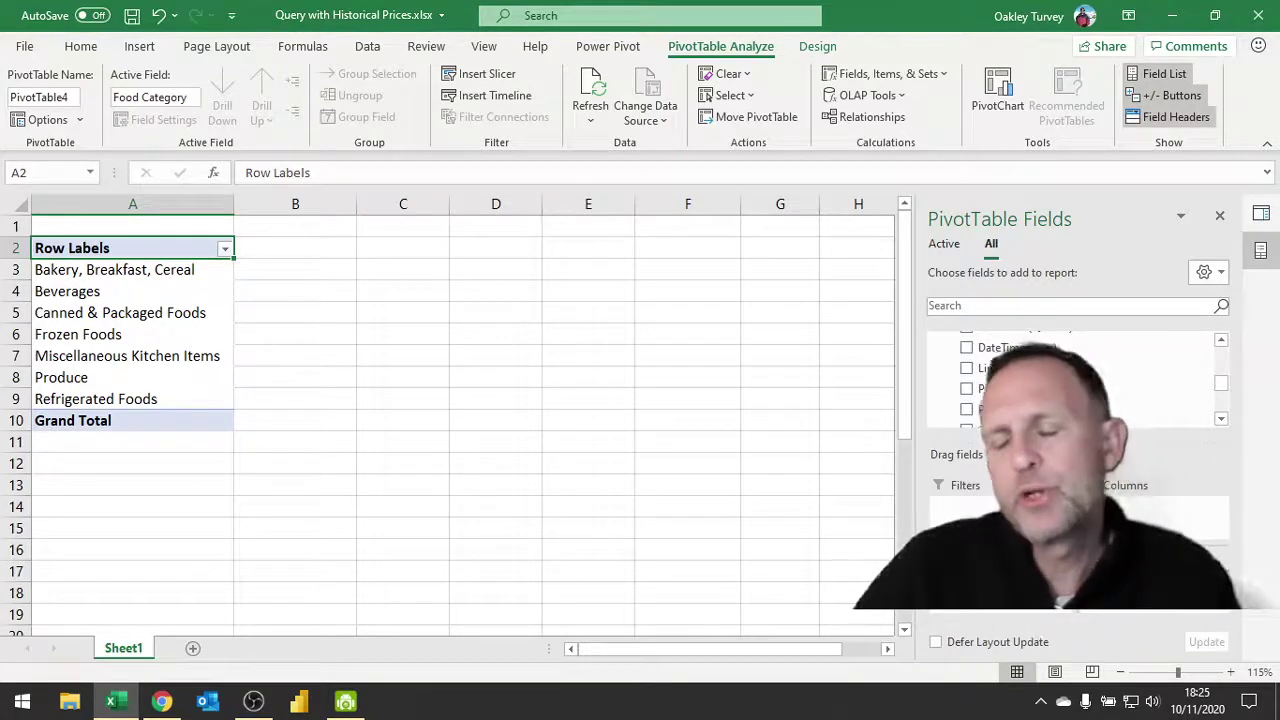
pyautogui.moveTo(1152, 610); pyautogui.dragTo(1148, 614)
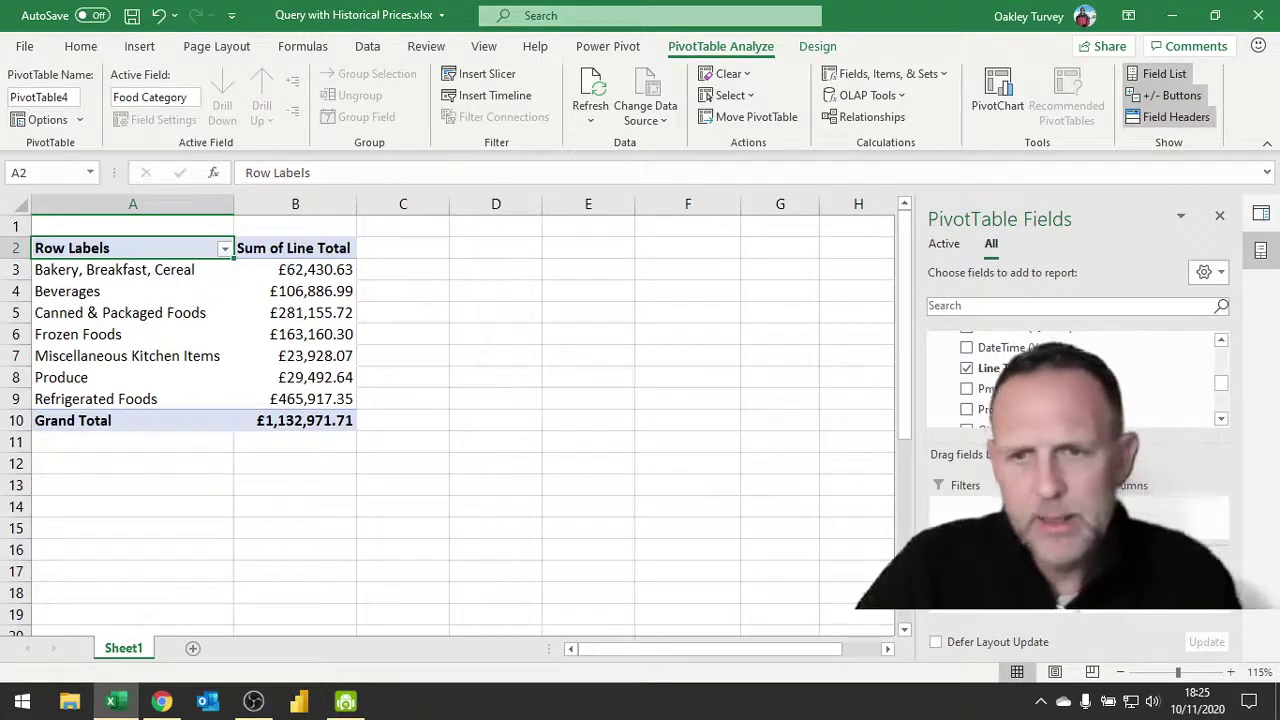
# Step: Inspect the Sum of Line Total value for the Bakery, Breakfast, Cereal category
pyautogui.click(300, 269)
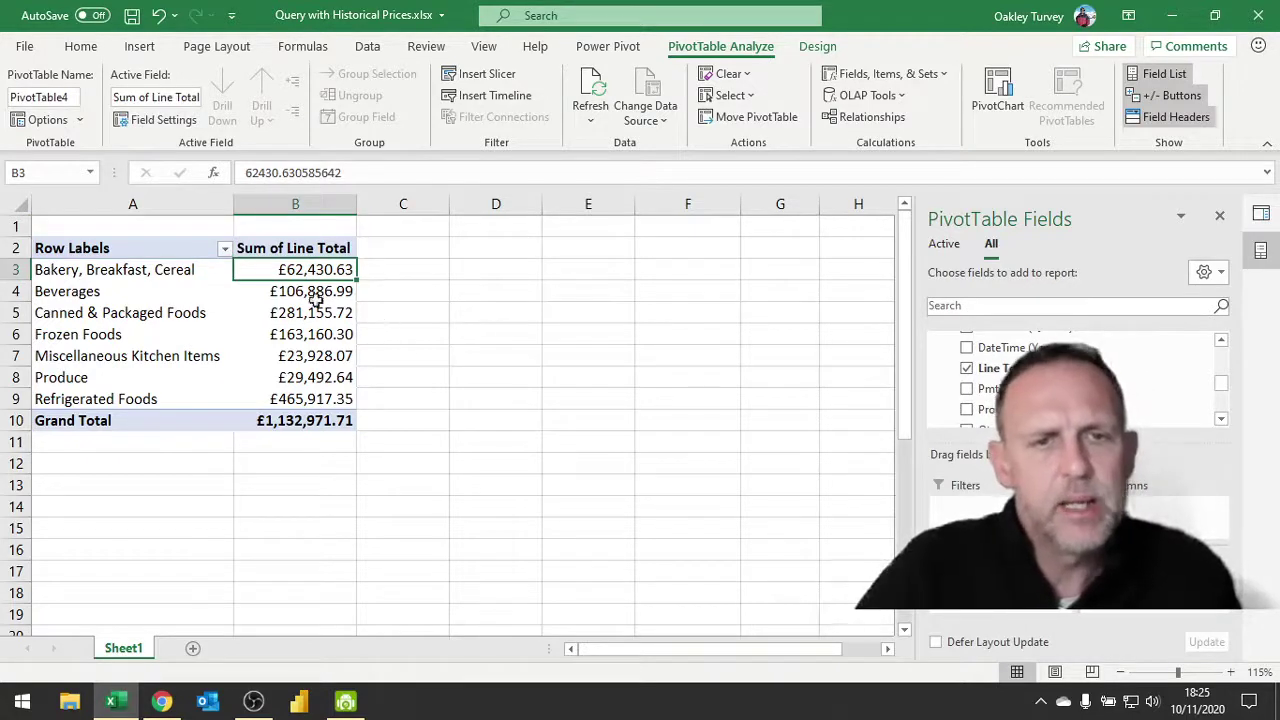
pyautogui.moveTo(325, 276)
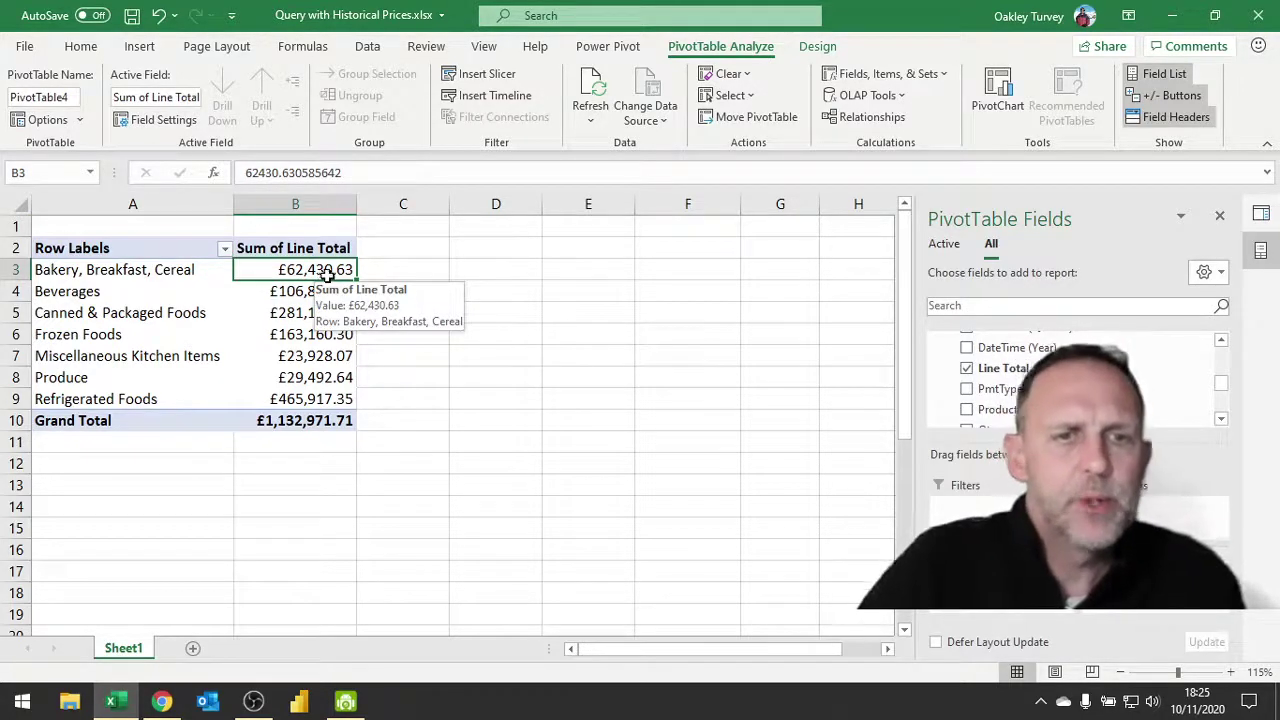
pyautogui.click(145, 269)
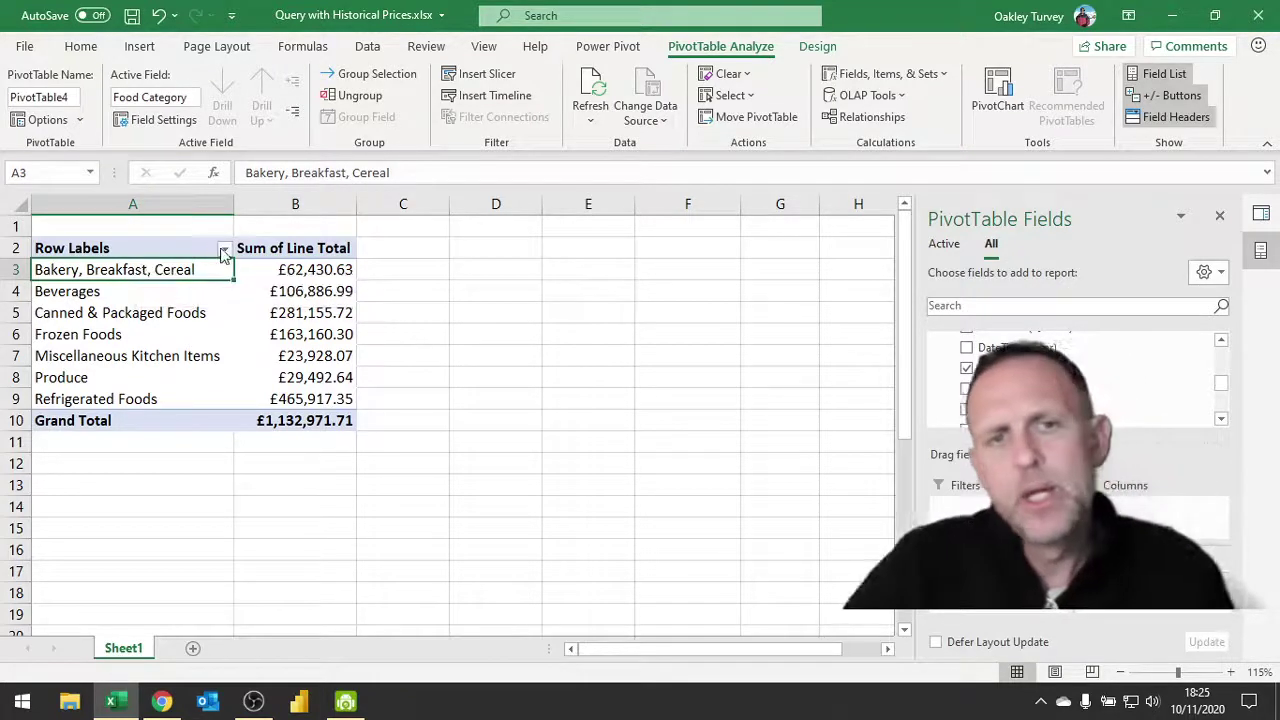
pyautogui.click(315, 269)
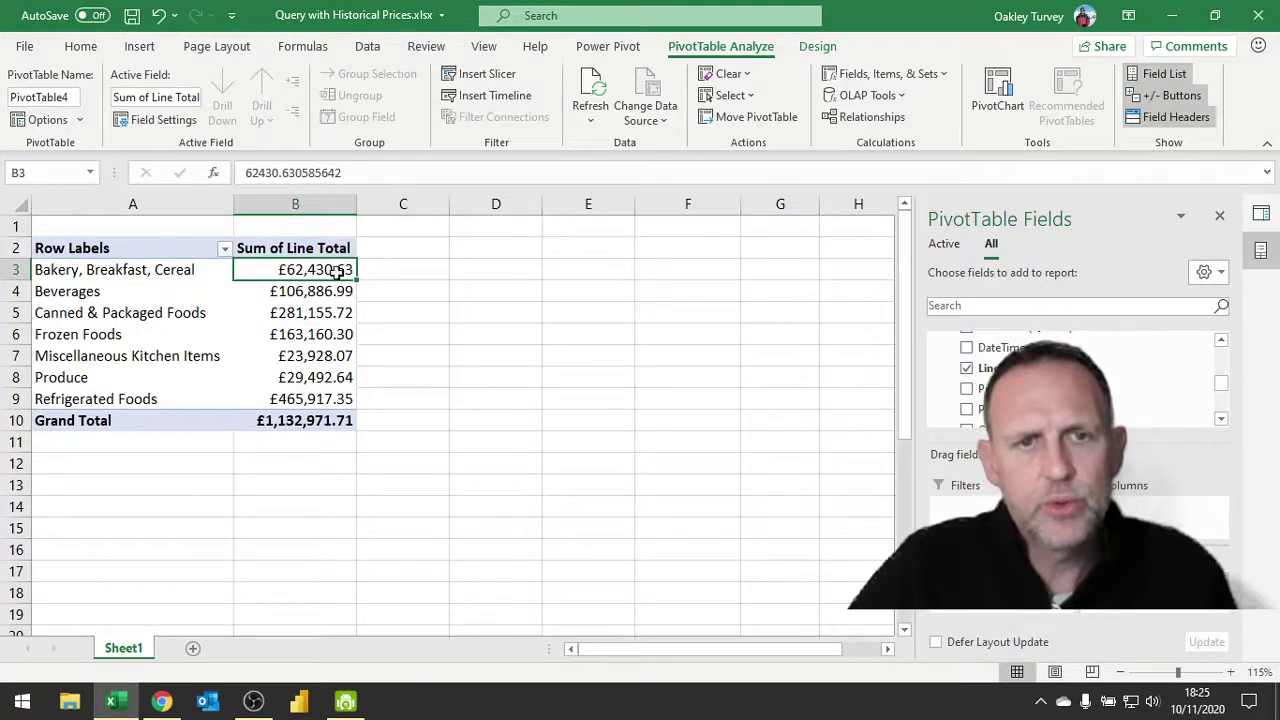
# Step: Add DateTime (Year) to the PivotTable's columns to split the Line Total sums by year
pyautogui.moveTo(168, 270)
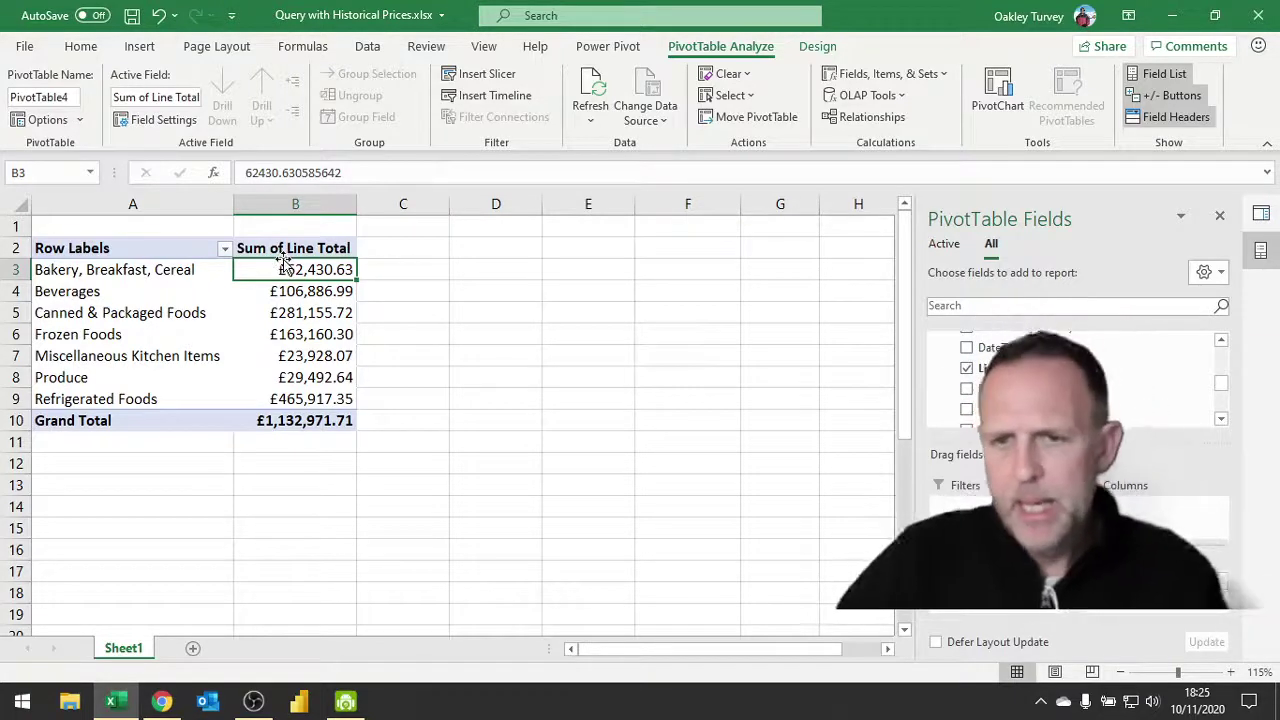
pyautogui.click(1016, 350)
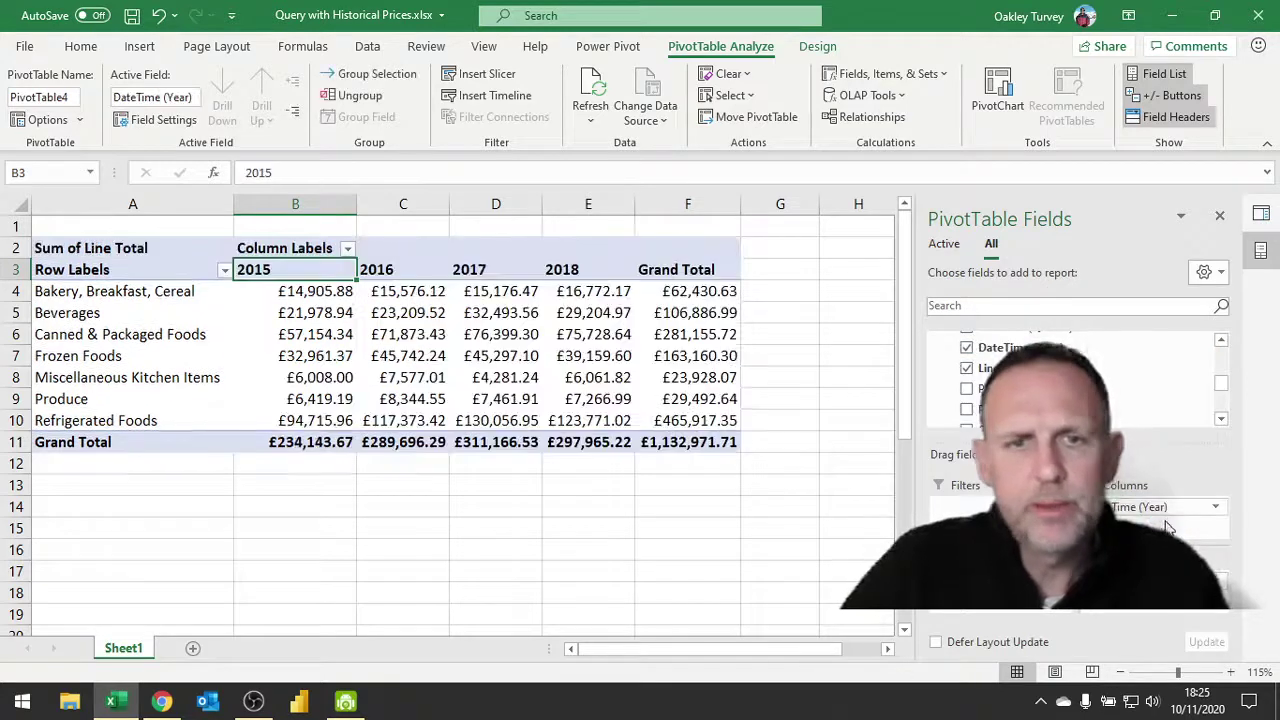
# Step: Compare the yearly Line Total values across 2015 to 2018 for Bakery, Breakfast, Cereal and for Beverages
pyautogui.click(311, 293)
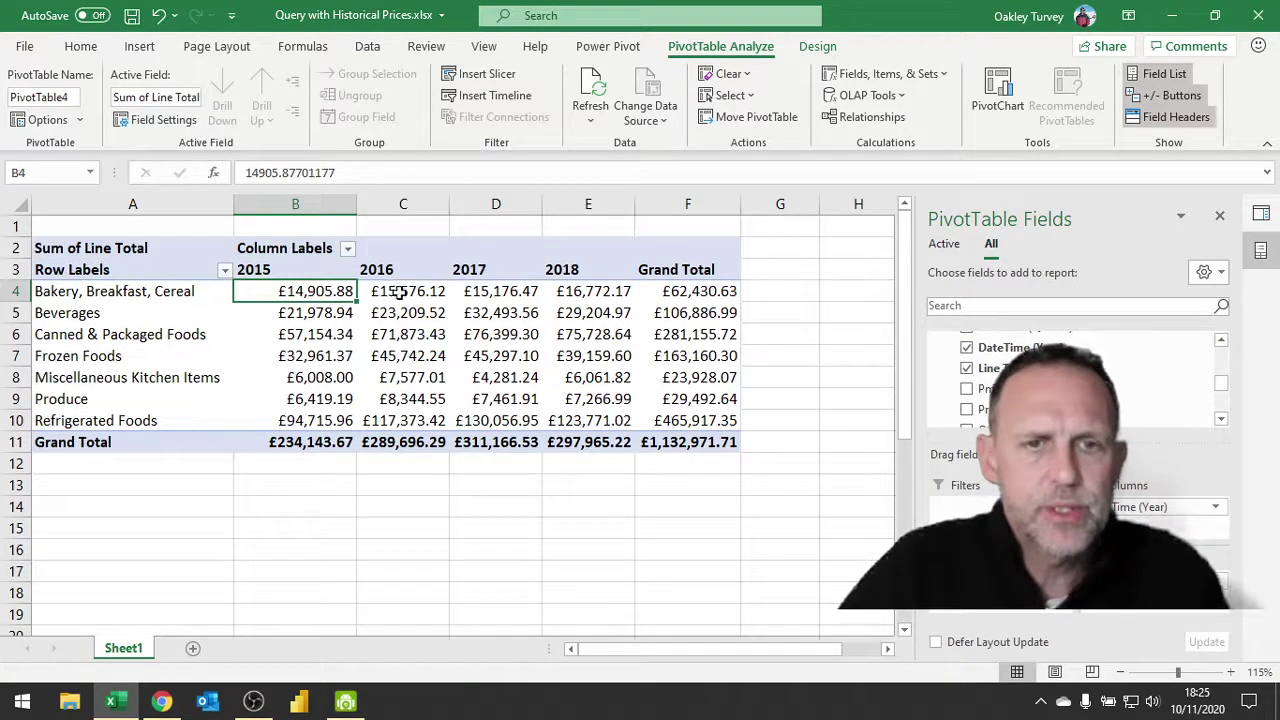
pyautogui.click(398, 292)
pyautogui.click(476, 291)
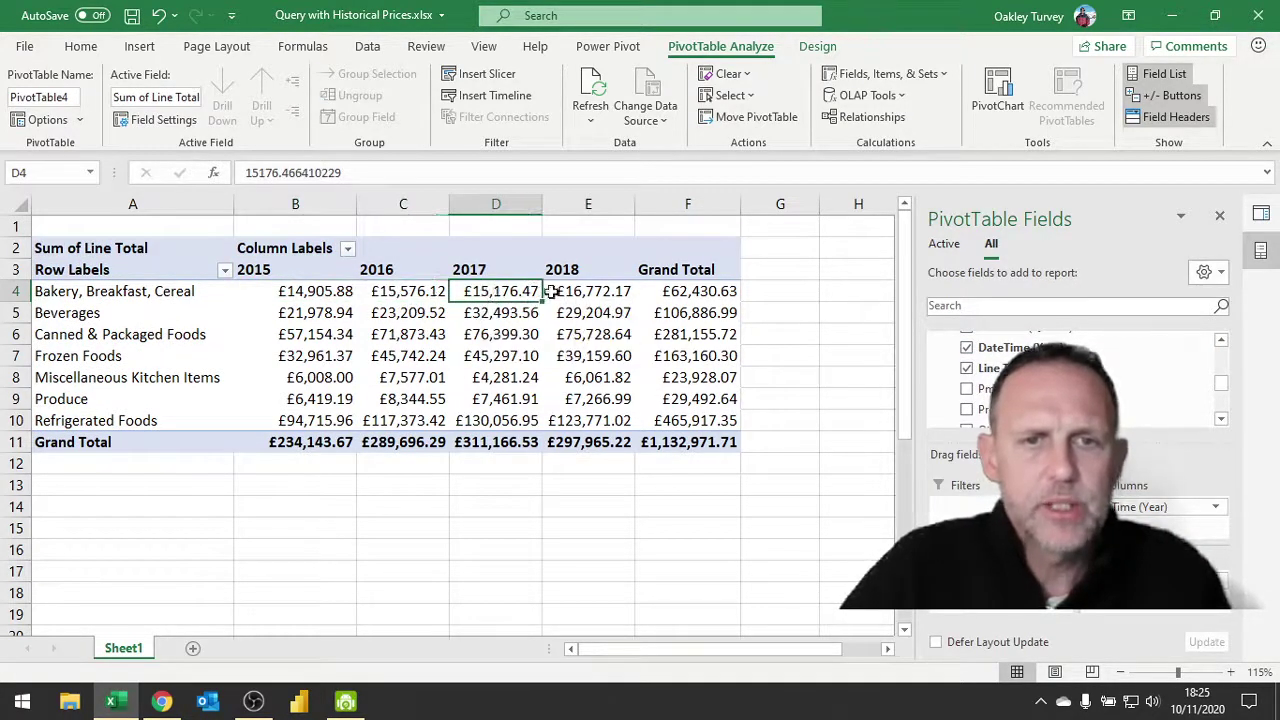
pyautogui.click(315, 318)
pyautogui.click(415, 316)
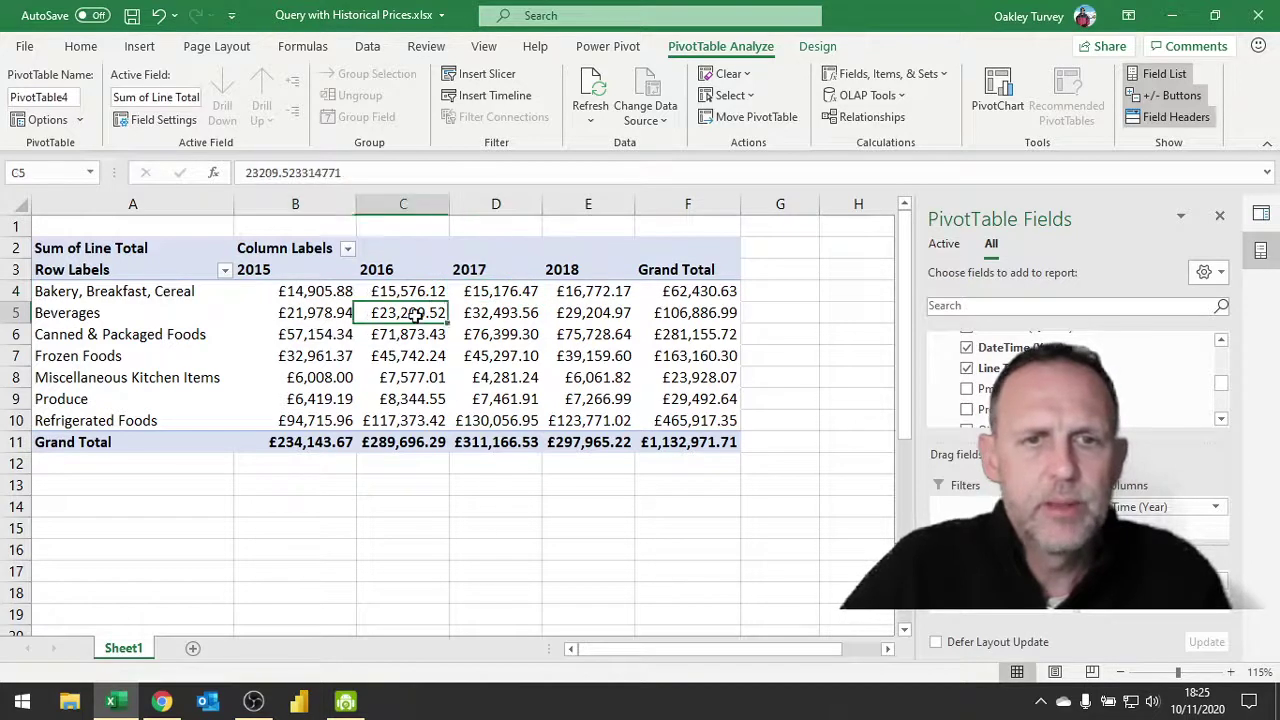
pyautogui.click(505, 315)
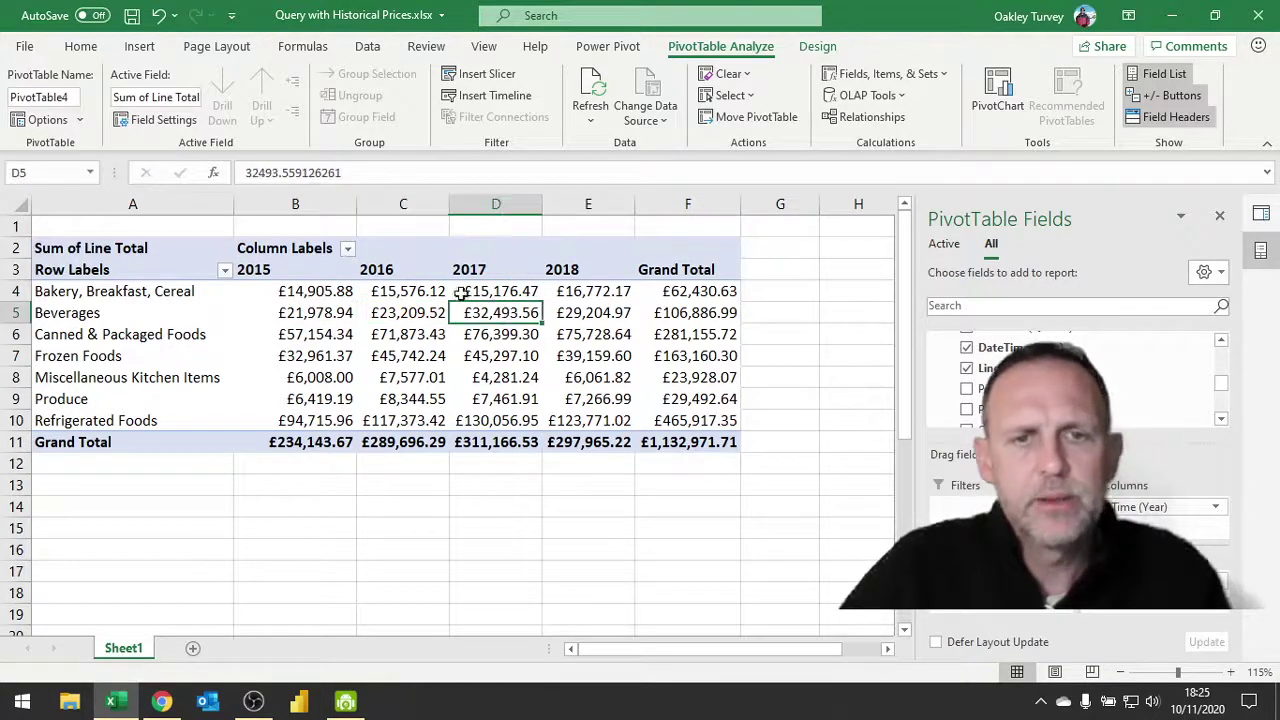
pyautogui.click(574, 312)
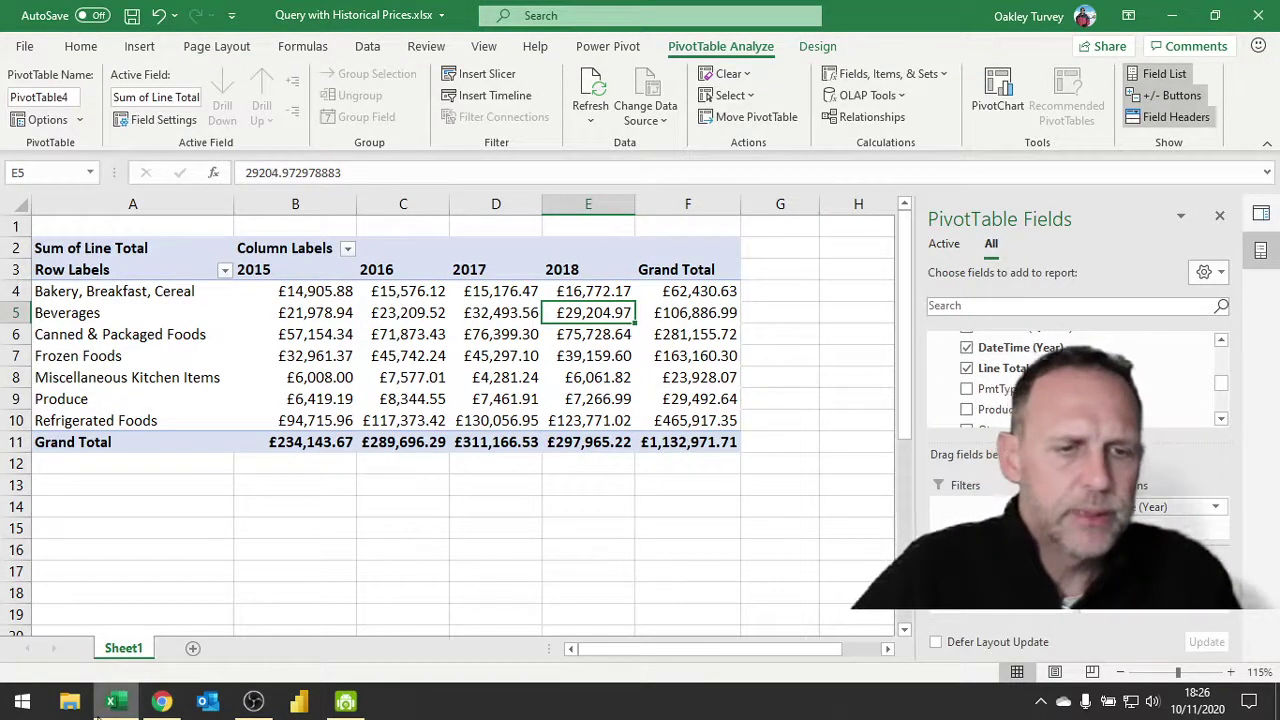
# Step: Open the TblProducts query in Power Query Editor, examine Pack Price against Update Date, and return to the Excel worksheet
pyautogui.moveTo(113, 705)
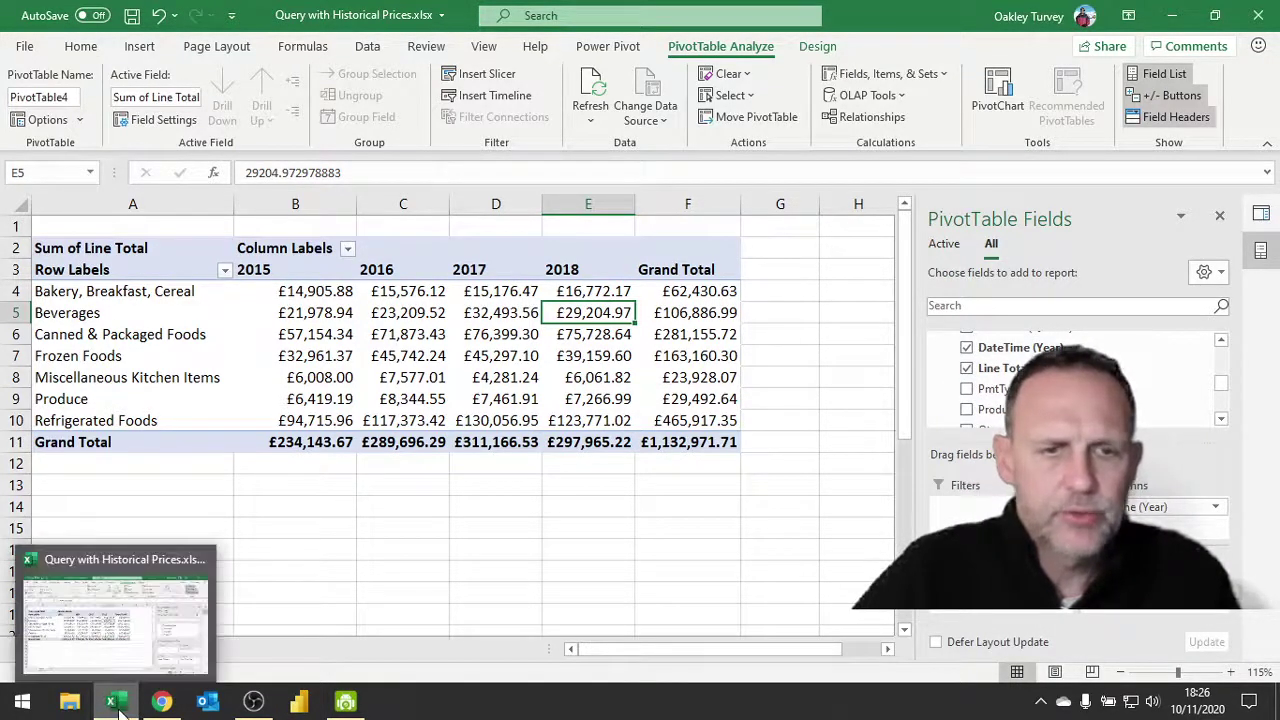
pyautogui.click(1262, 218)
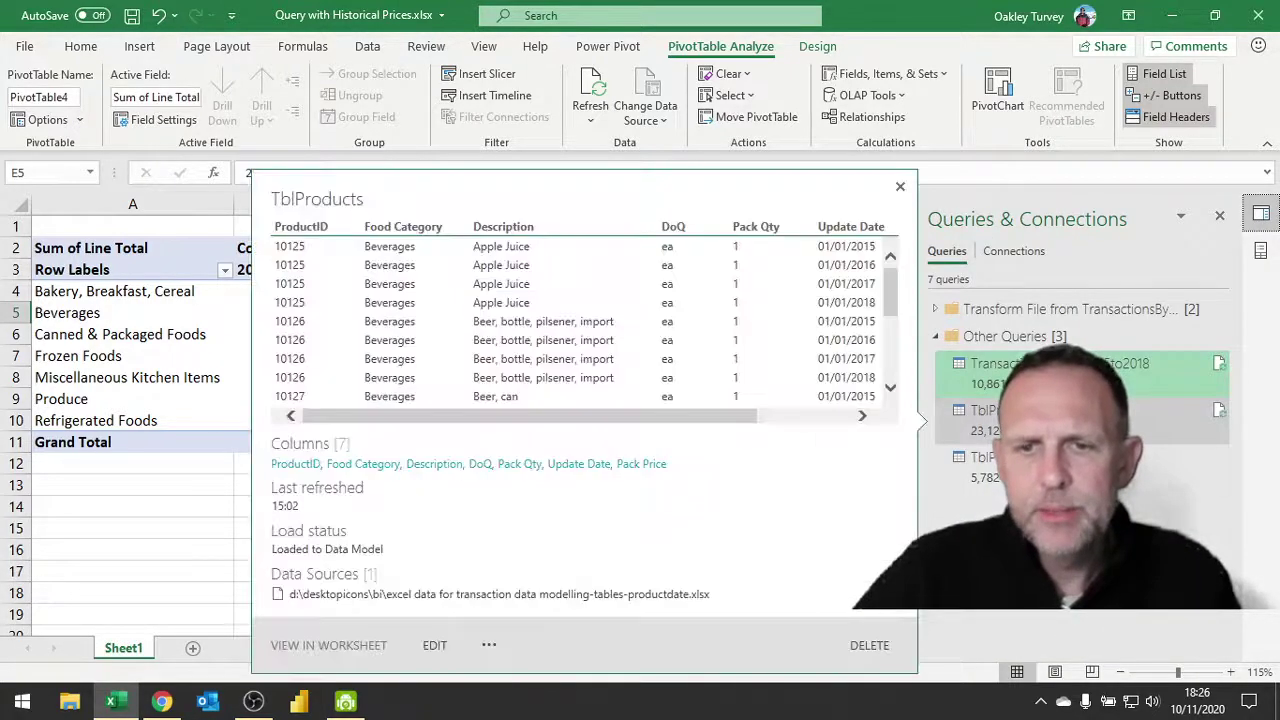
pyautogui.doubleClick(990, 418)
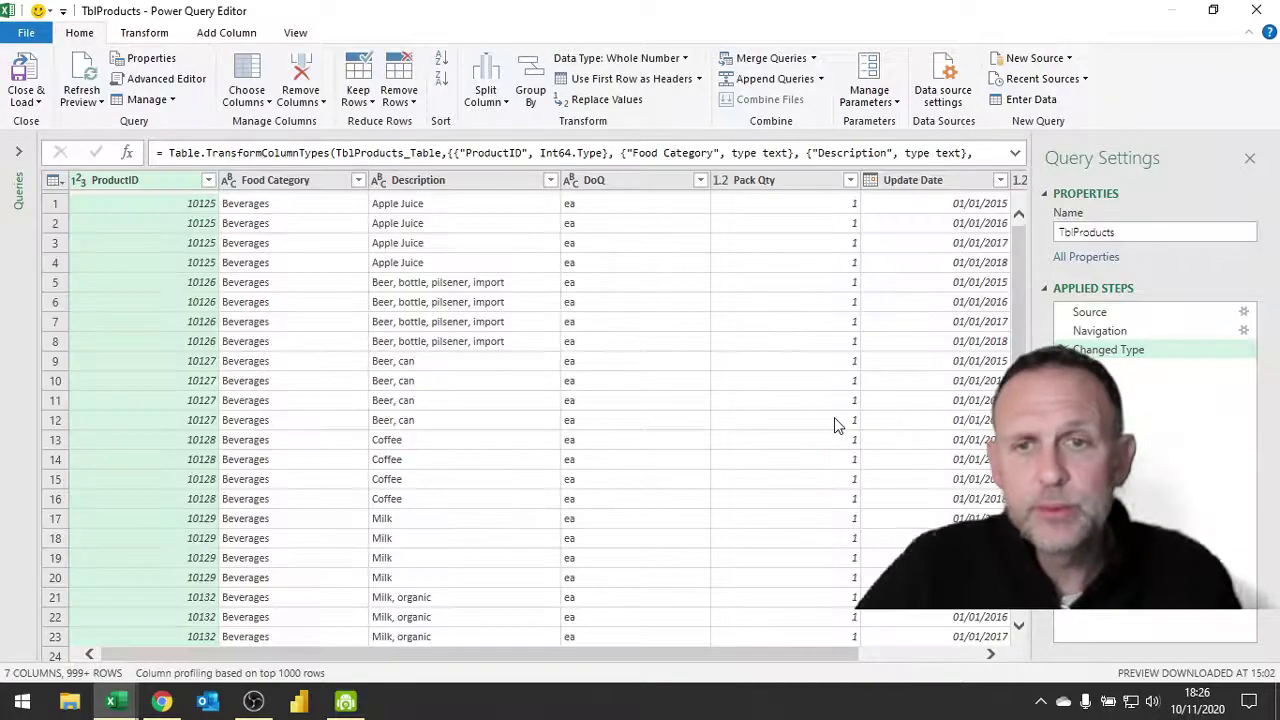
pyautogui.hscroll(1, 960, 660)
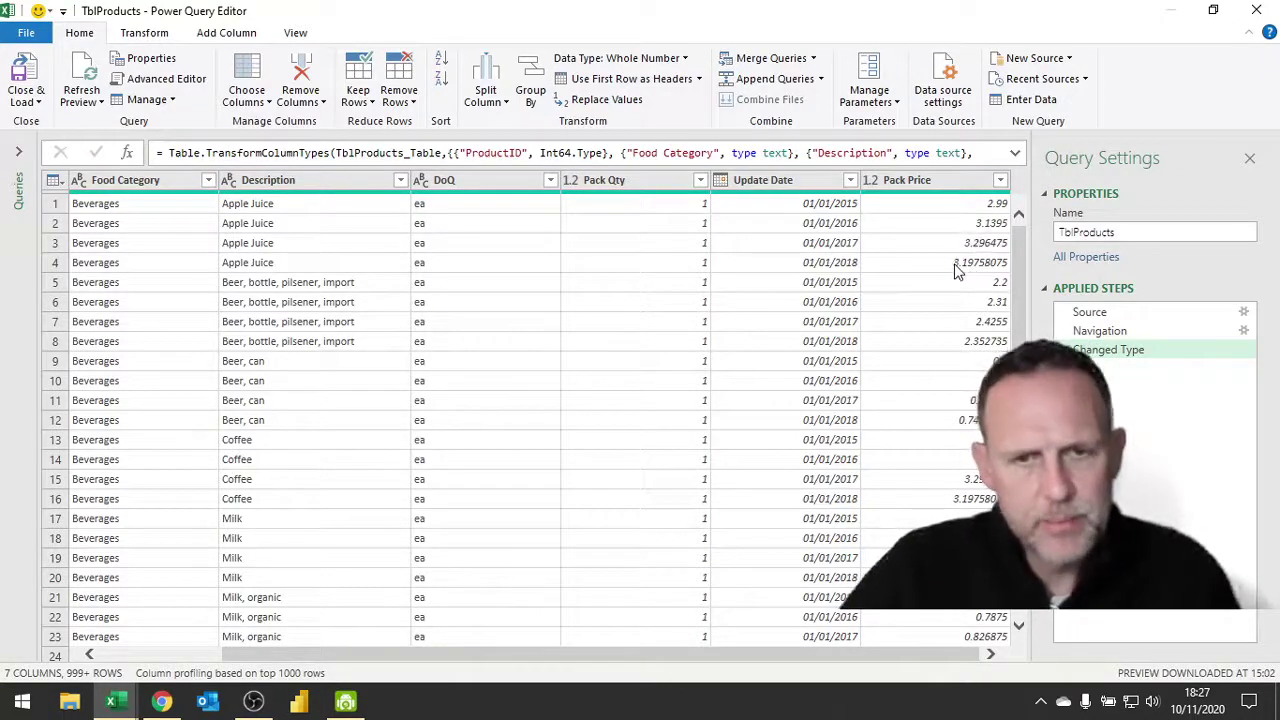
pyautogui.click(1256, 10)
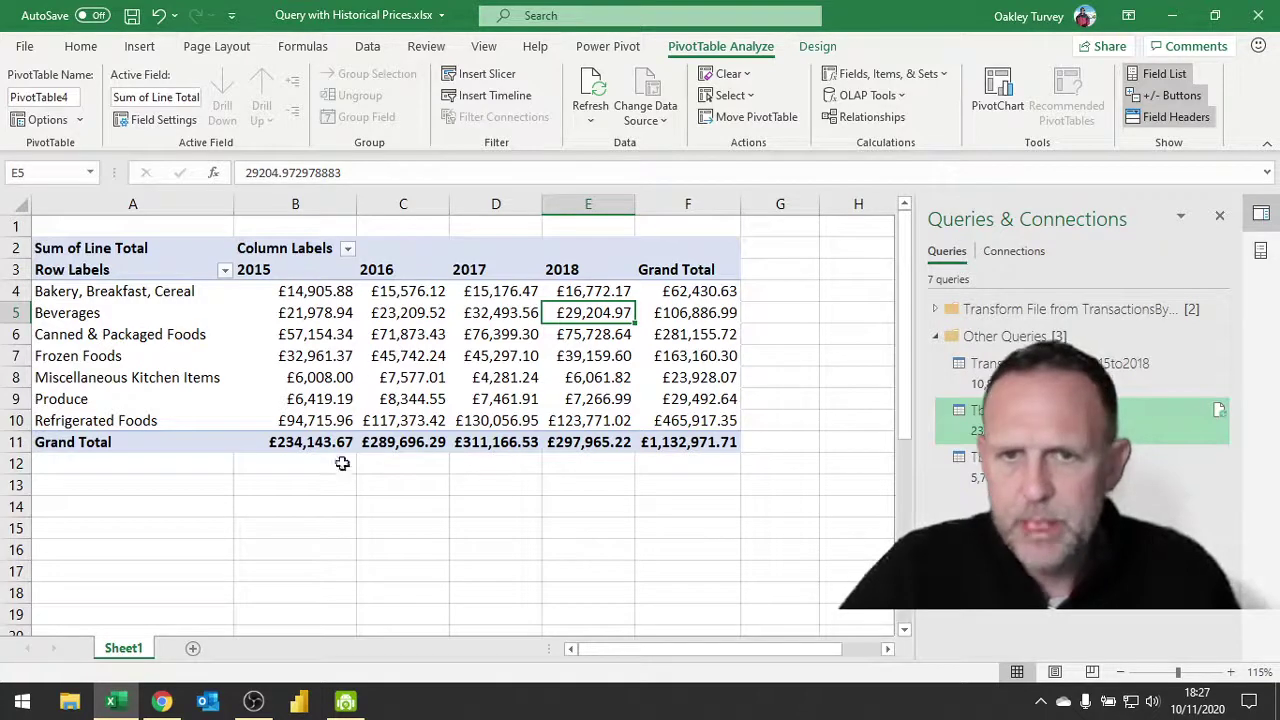
pyautogui.click(446, 535)
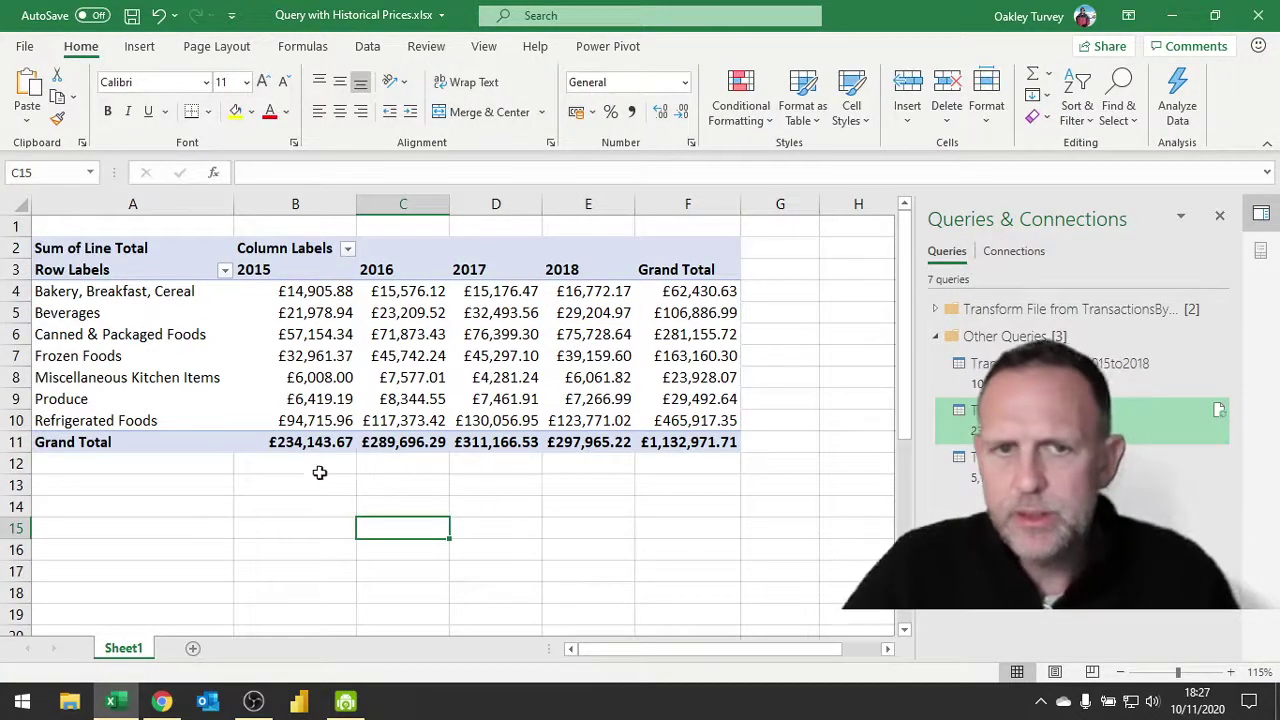